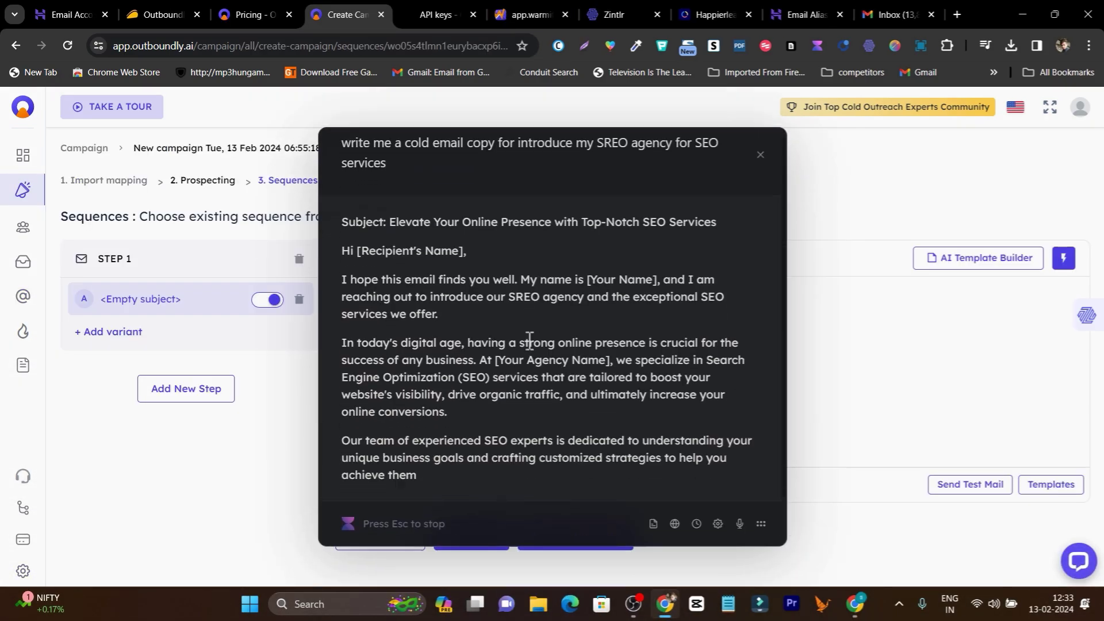
Copy the generated SEO services cold email into the body of sequence step 1 and set the subject to "Demo"
{"action": "scroll", "coordinate": [537, 331], "scroll_direction": "up", "scroll_amount": 5}
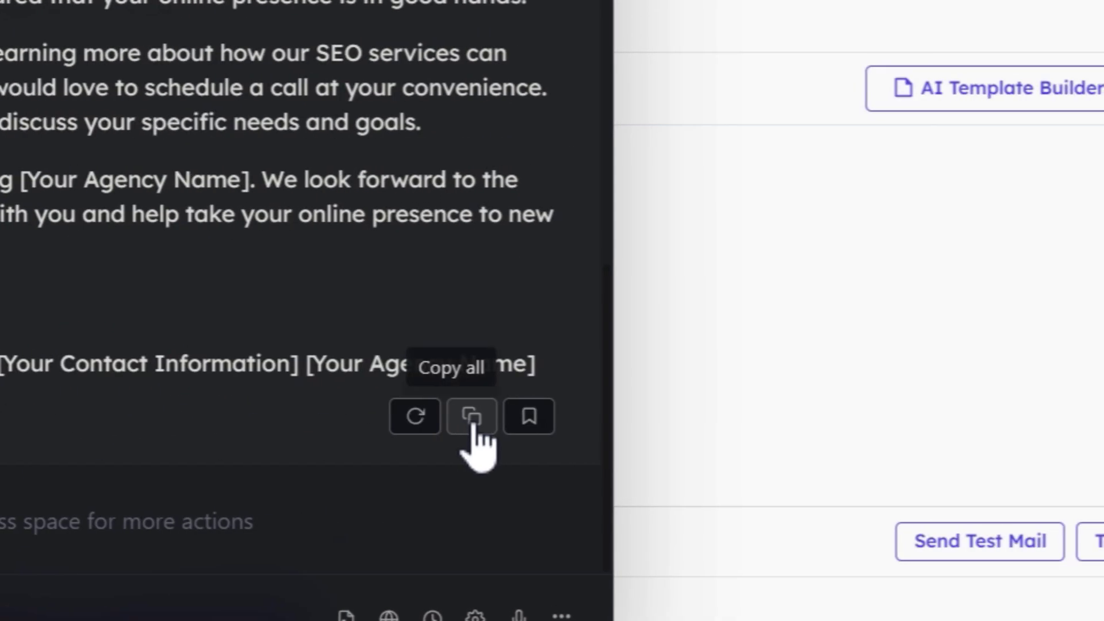
{"action": "left_click", "coordinate": [908, 416]}
{"action": "left_click", "coordinate": [544, 167]}
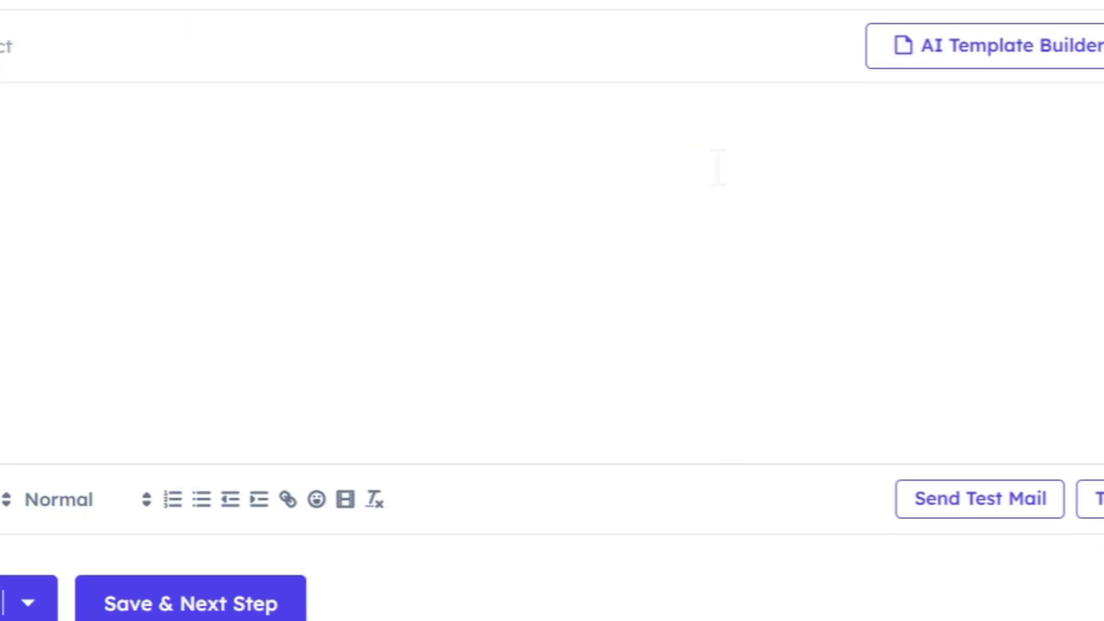
{"action": "key", "text": "ctrl+v"}
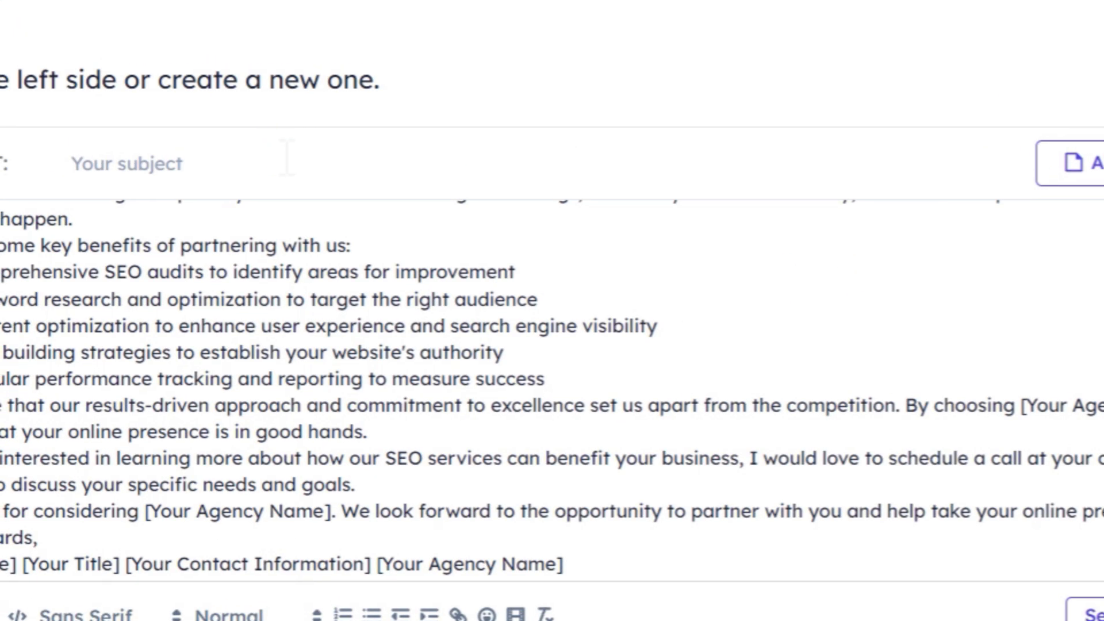
{"action": "left_click", "coordinate": [135, 41]}
{"action": "type", "text": "Demo"}
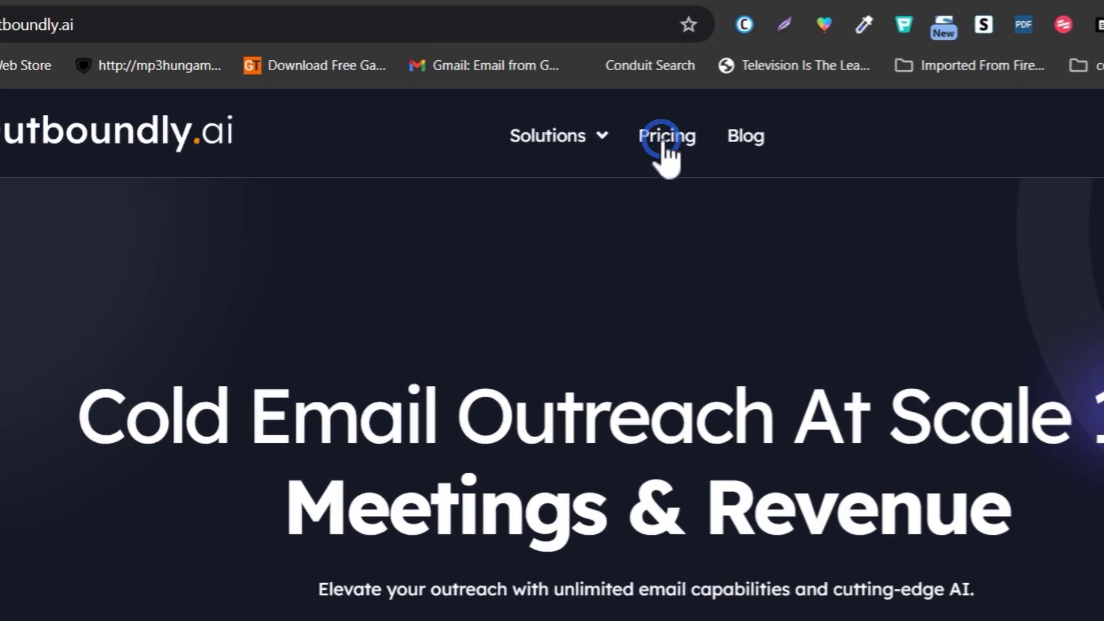
Open Outboundly's pricing page, review the plans and switch the prices to yearly billing
{"action": "left_click", "coordinate": [558, 121]}
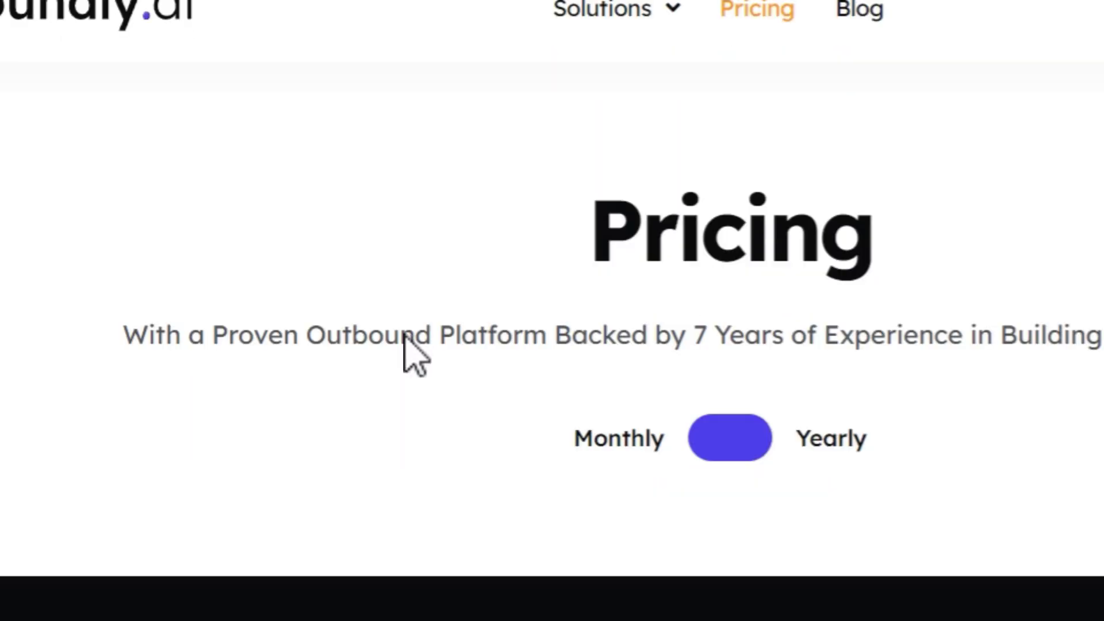
{"action": "scroll", "coordinate": [377, 312], "scroll_direction": "down", "scroll_amount": 4}
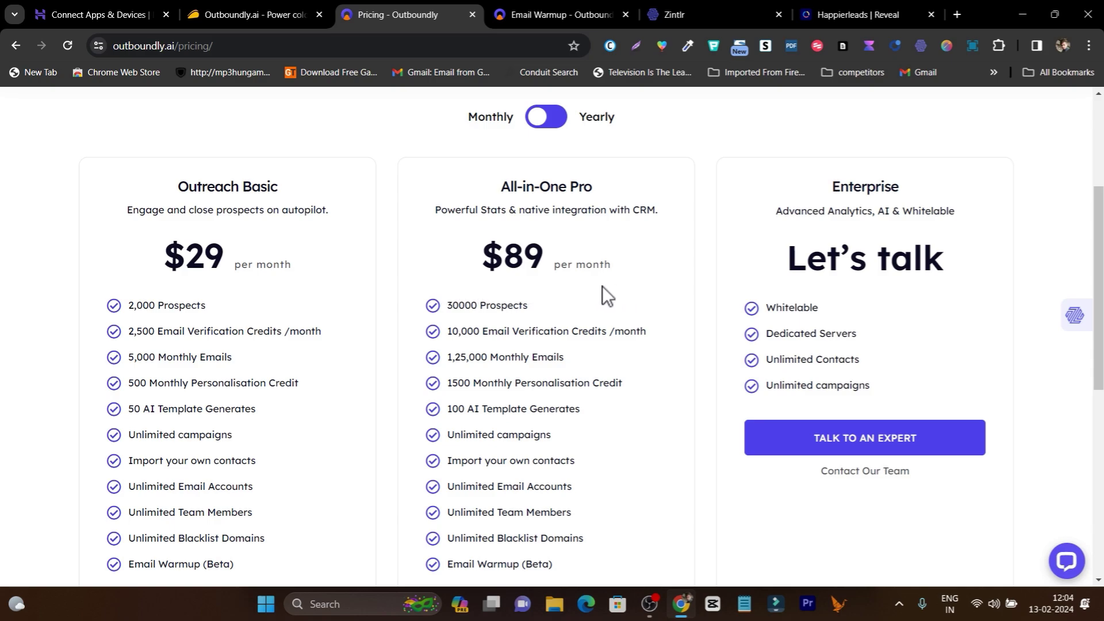
{"action": "scroll", "coordinate": [575, 285], "scroll_direction": "up", "scroll_amount": 4}
{"action": "left_click", "coordinate": [549, 330]}
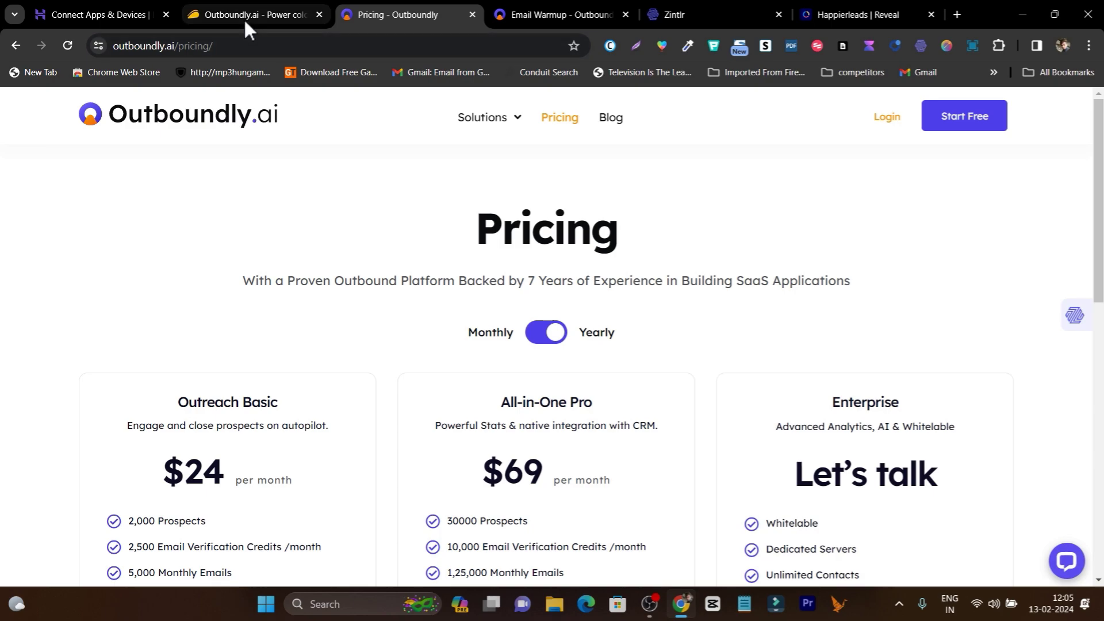
Switch to the AppSumo listing for Outboundly.ai and review its lifetime price, overview, deal terms and included features
{"action": "left_click", "coordinate": [244, 18]}
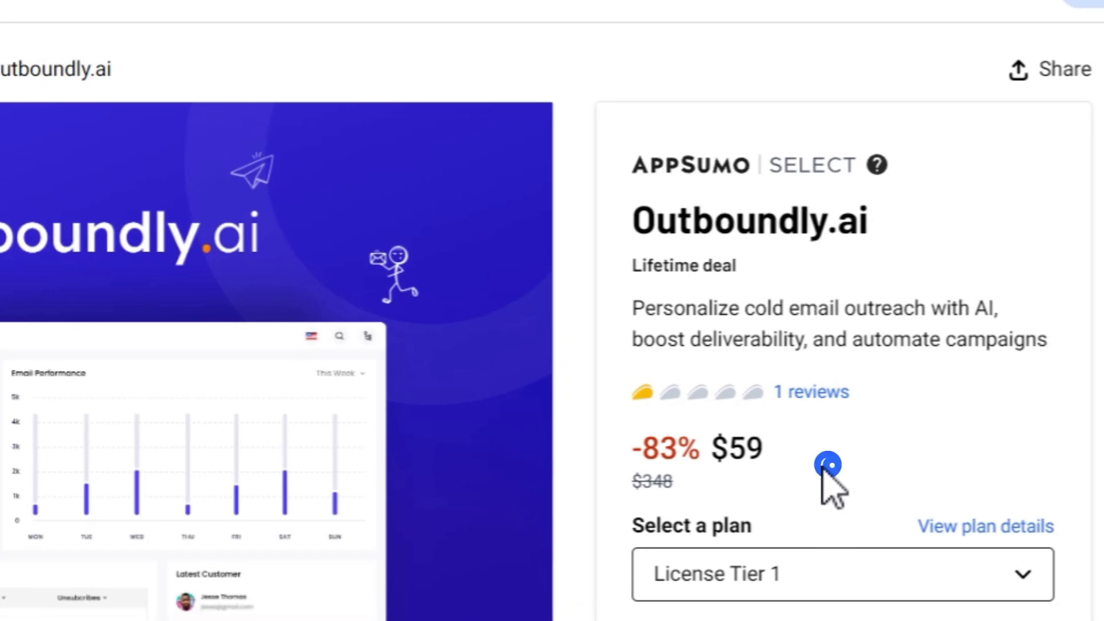
{"action": "left_click_drag", "start_coordinate": [827, 462], "coordinate": [712, 455]}
{"action": "scroll", "coordinate": [322, 403], "scroll_direction": "down", "scroll_amount": 5}
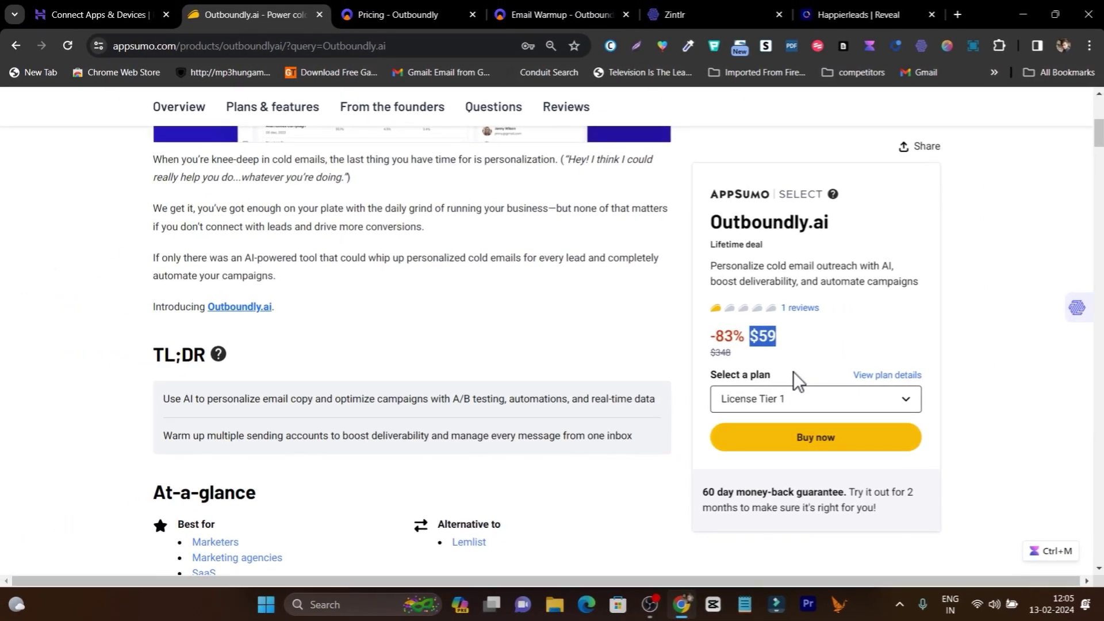
{"action": "scroll", "coordinate": [449, 379], "scroll_direction": "down", "scroll_amount": 18}
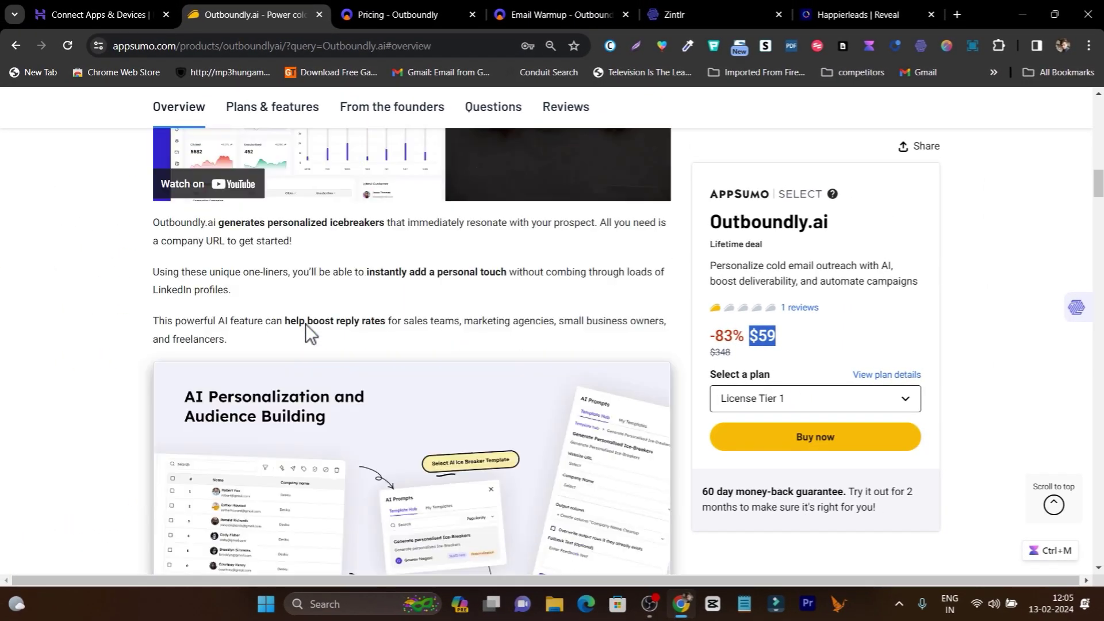
{"action": "scroll", "coordinate": [306, 323], "scroll_direction": "down", "scroll_amount": 15}
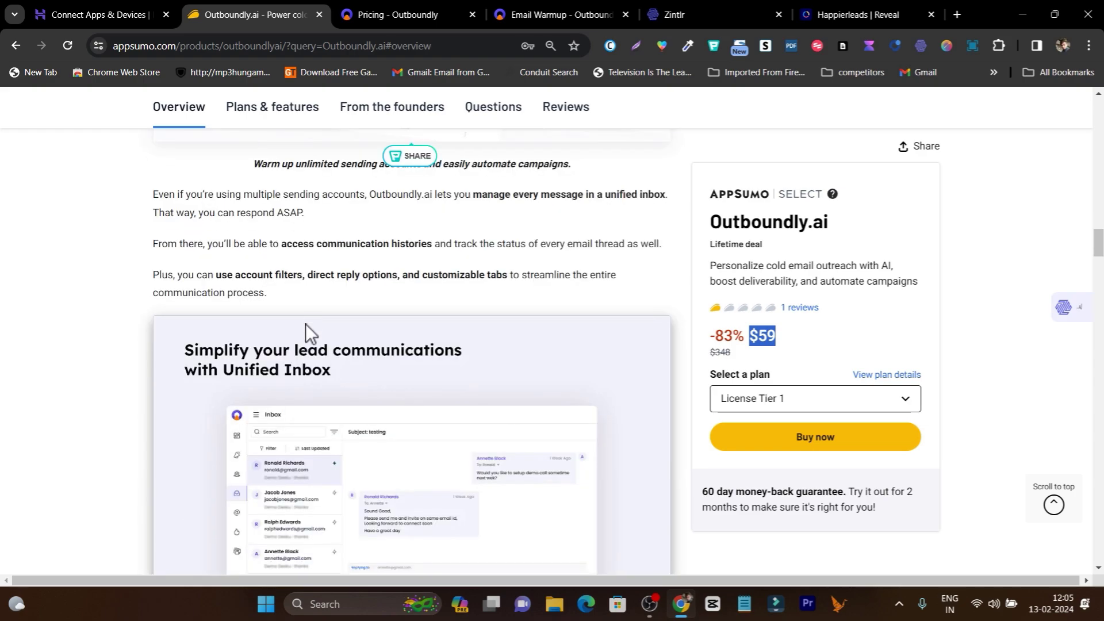
{"action": "scroll", "coordinate": [305, 323], "scroll_direction": "down", "scroll_amount": 12}
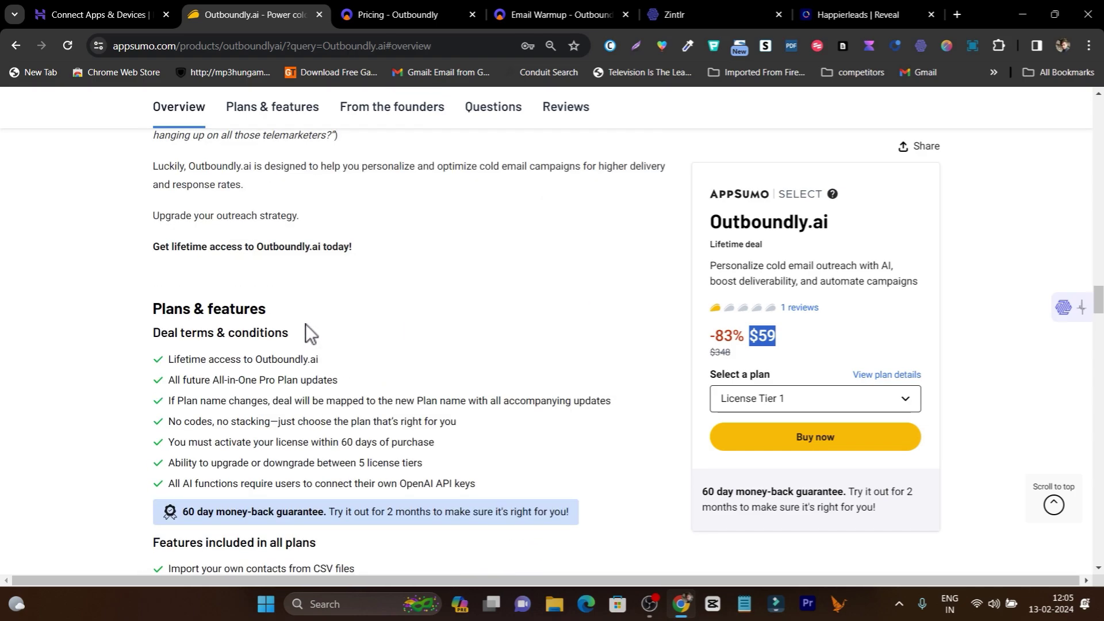
{"action": "scroll", "coordinate": [428, 347], "scroll_direction": "down", "scroll_amount": 1}
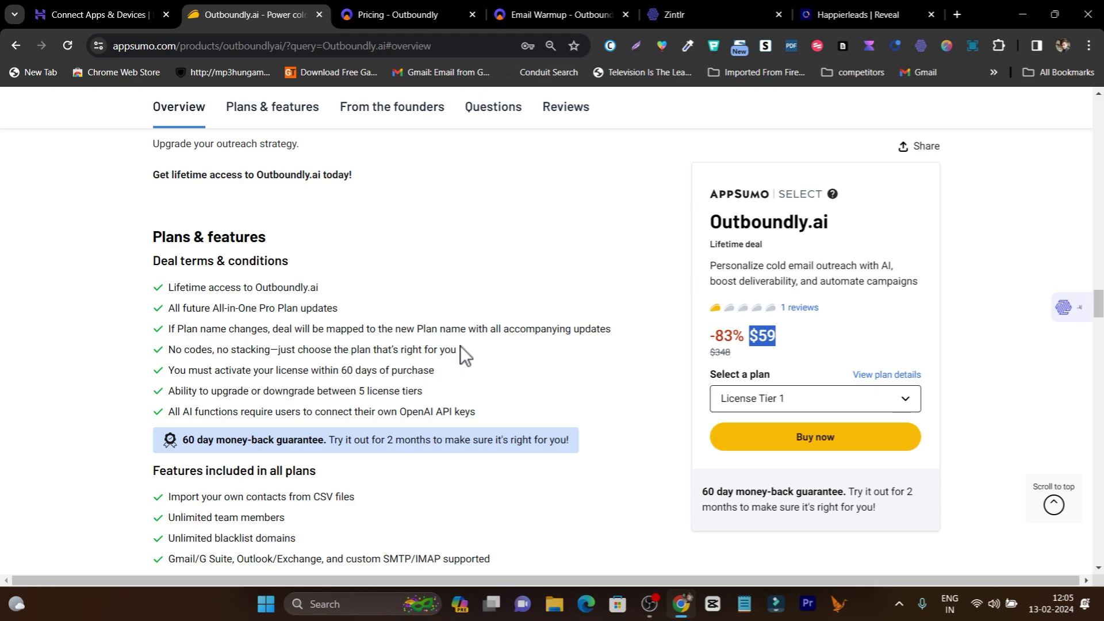
{"action": "scroll", "coordinate": [466, 350], "scroll_direction": "down", "scroll_amount": 3}
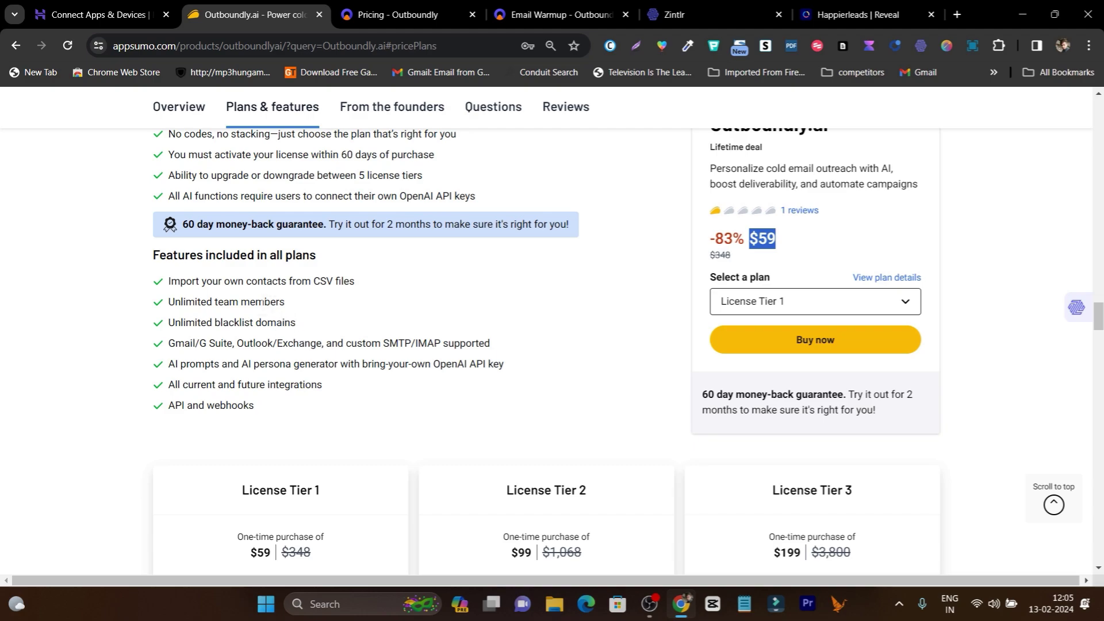
Compare the prices and limits of License Tiers 1, 2 and 3 and show the choice of higher license tiers
{"action": "scroll", "coordinate": [344, 337], "scroll_direction": "down", "scroll_amount": 3}
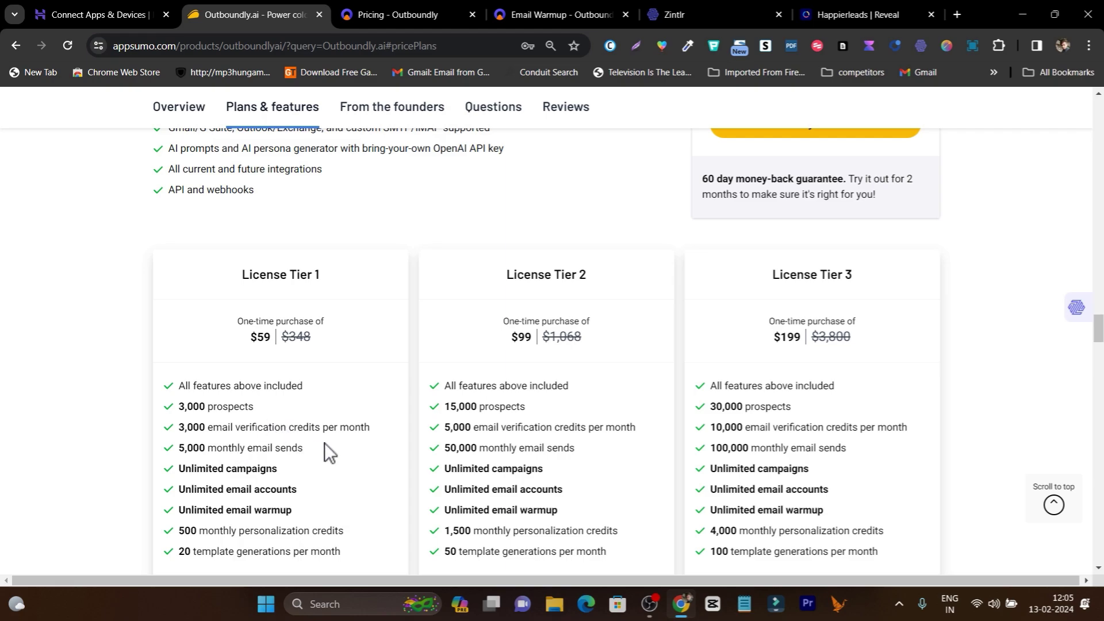
{"action": "scroll", "coordinate": [356, 440], "scroll_direction": "down", "scroll_amount": 2}
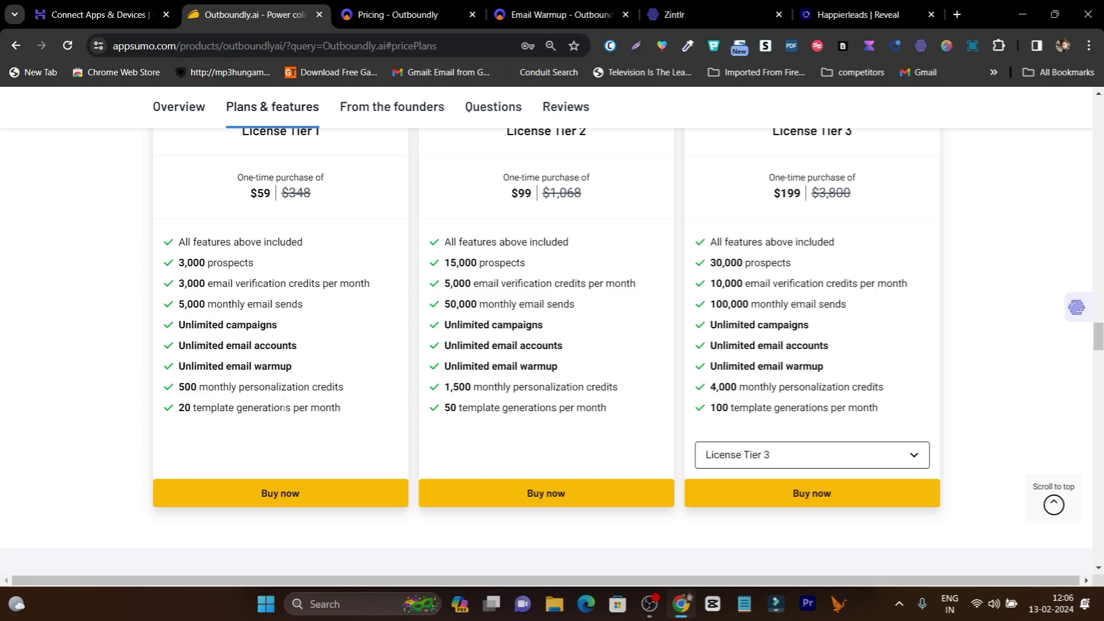
{"action": "scroll", "coordinate": [330, 332], "scroll_direction": "up", "scroll_amount": 4}
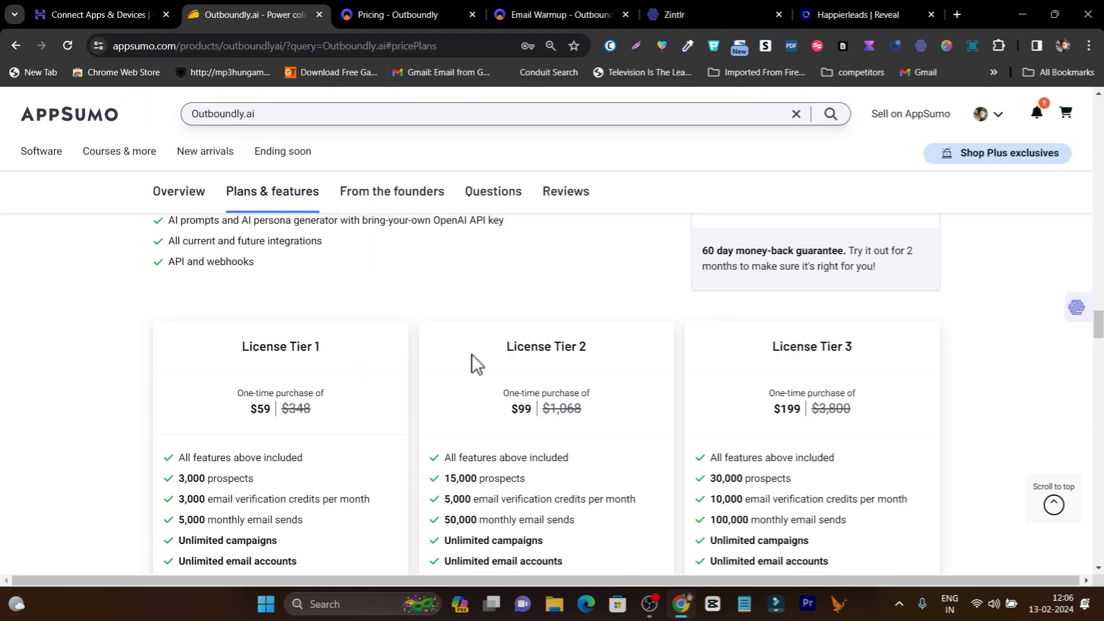
{"action": "scroll", "coordinate": [472, 355], "scroll_direction": "down", "scroll_amount": 3}
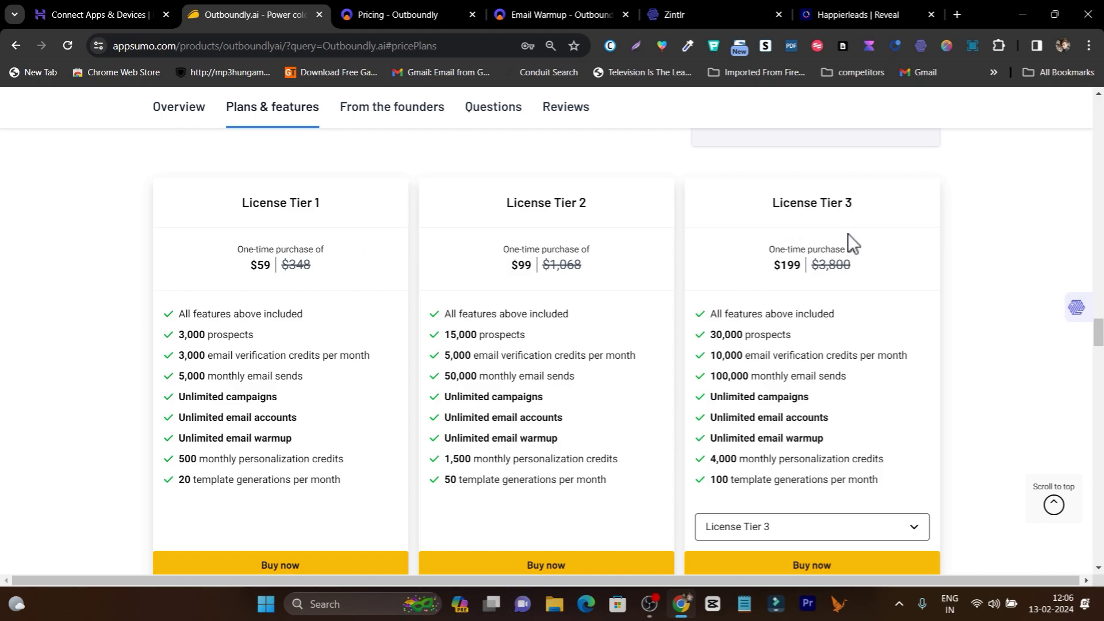
{"action": "scroll", "coordinate": [831, 422], "scroll_direction": "down", "scroll_amount": 2}
{"action": "left_click", "coordinate": [811, 384]}
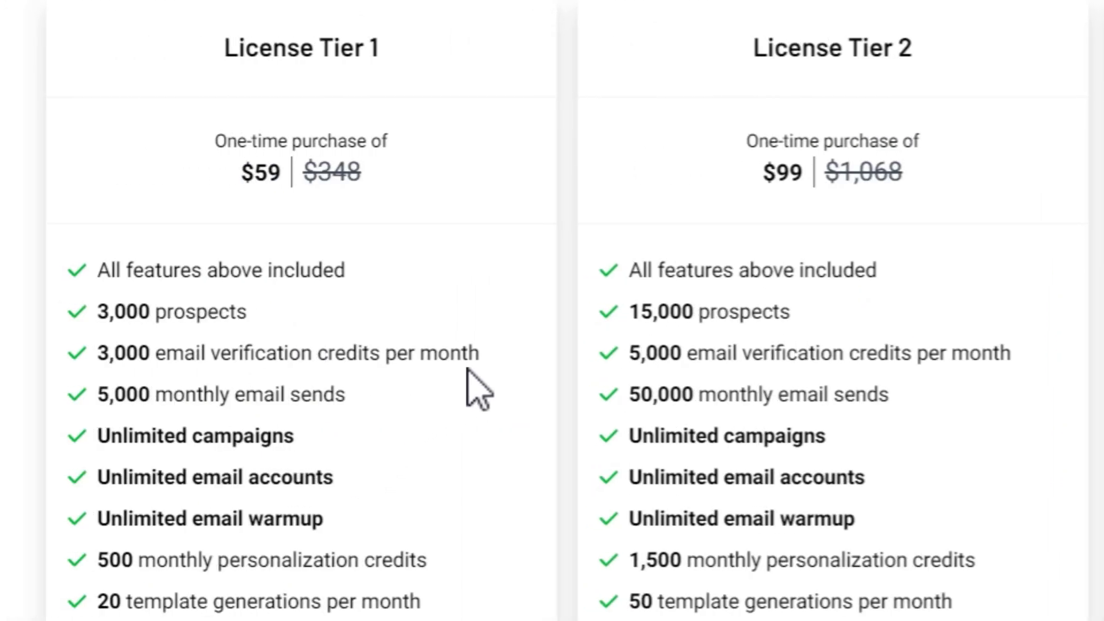
{"action": "scroll", "coordinate": [516, 296], "scroll_direction": "up", "scroll_amount": 3}
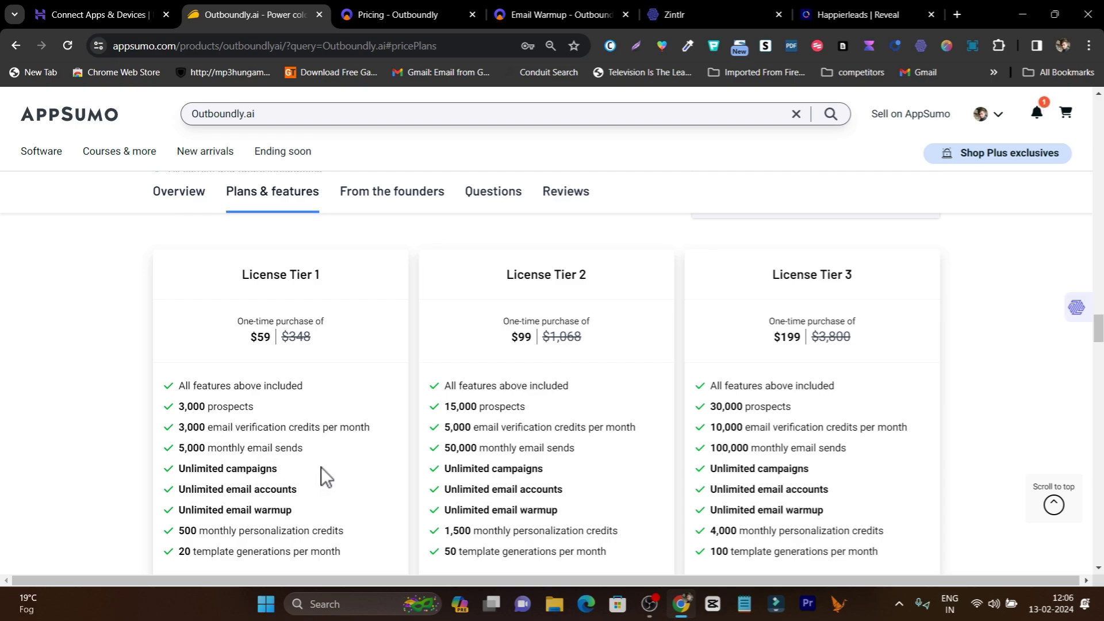
{"action": "scroll", "coordinate": [321, 465], "scroll_direction": "down", "scroll_amount": 2}
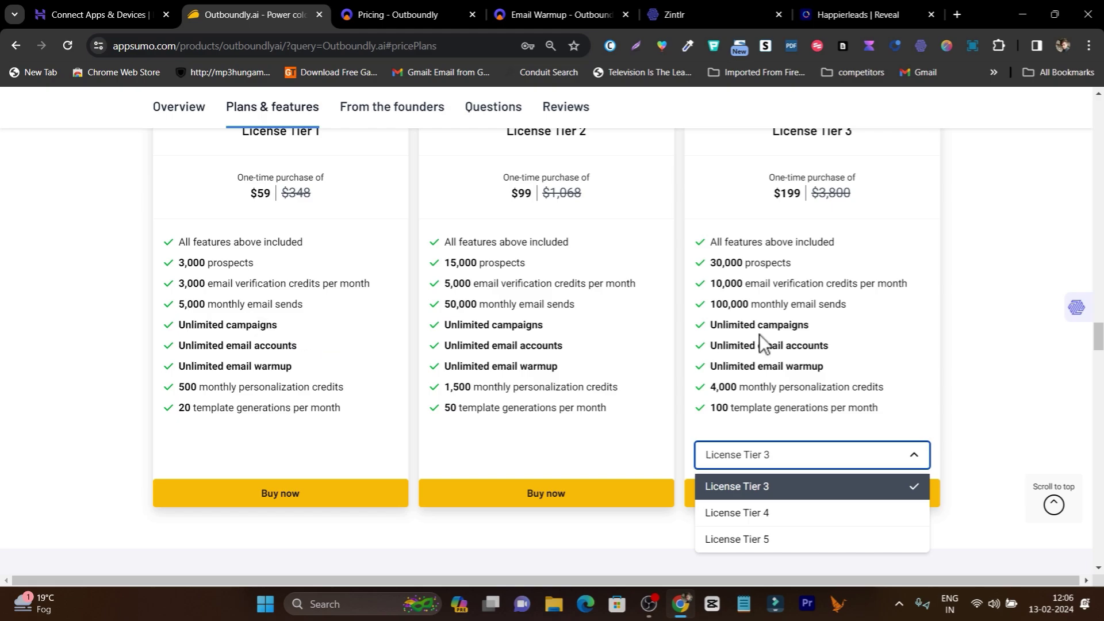
{"action": "scroll", "coordinate": [845, 333], "scroll_direction": "up", "scroll_amount": 1}
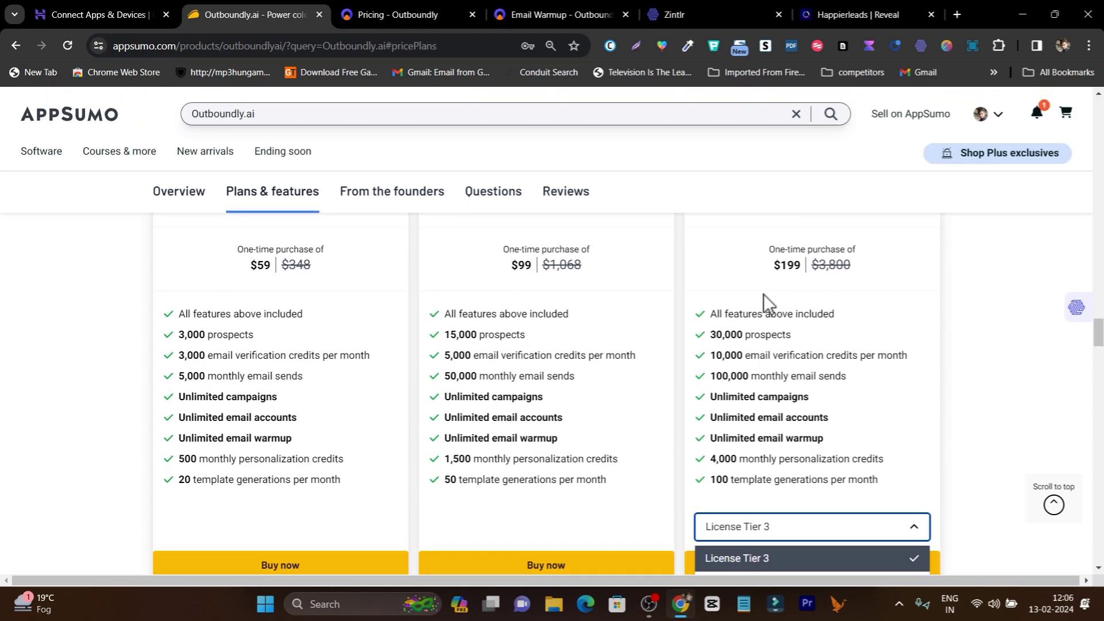
{"action": "scroll", "coordinate": [843, 303], "scroll_direction": "up", "scroll_amount": 5}
{"action": "scroll", "coordinate": [830, 325], "scroll_direction": "up", "scroll_amount": 4}
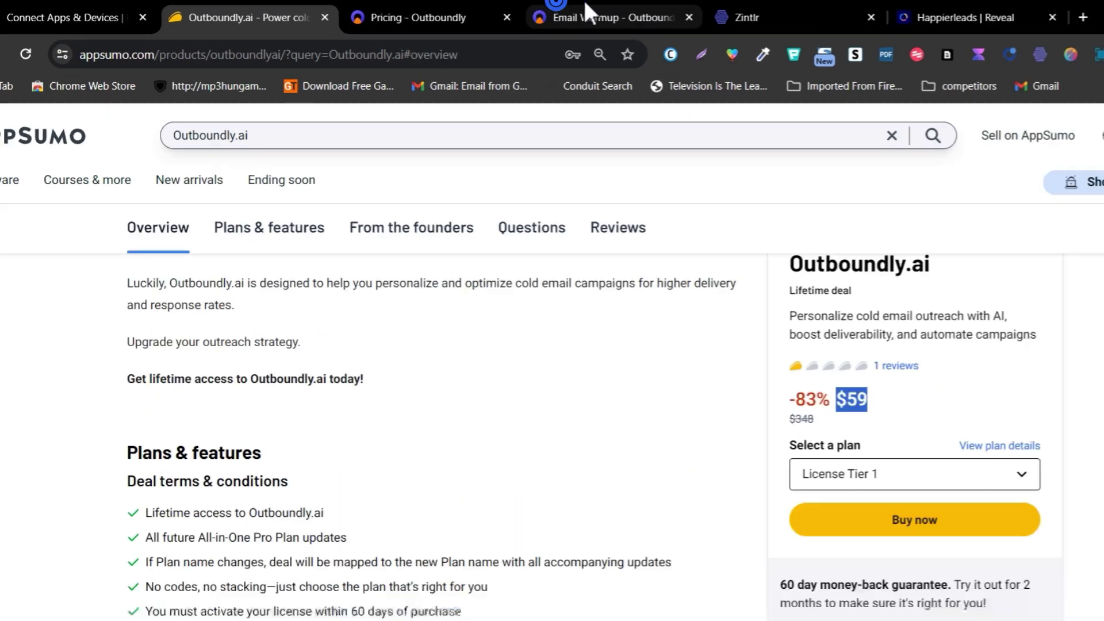
Switch to the Outboundly app and examine the dashboard's email statistics, campaigns and latest prospects
{"action": "left_click", "coordinate": [553, 15]}
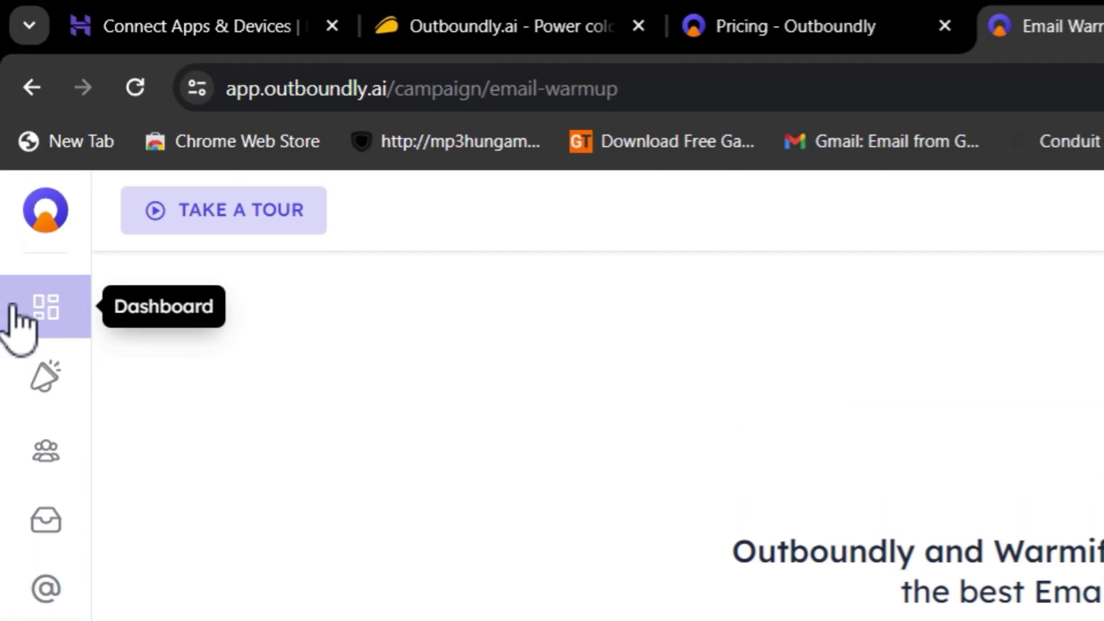
{"action": "left_click", "coordinate": [18, 110]}
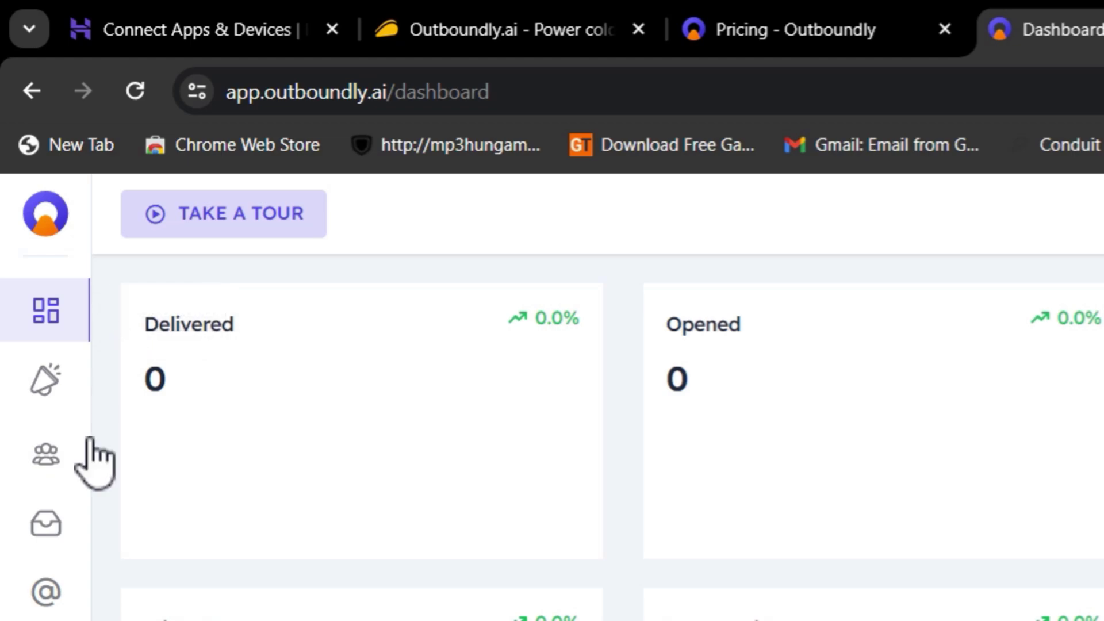
{"action": "scroll", "coordinate": [67, 372], "scroll_direction": "down", "scroll_amount": 5}
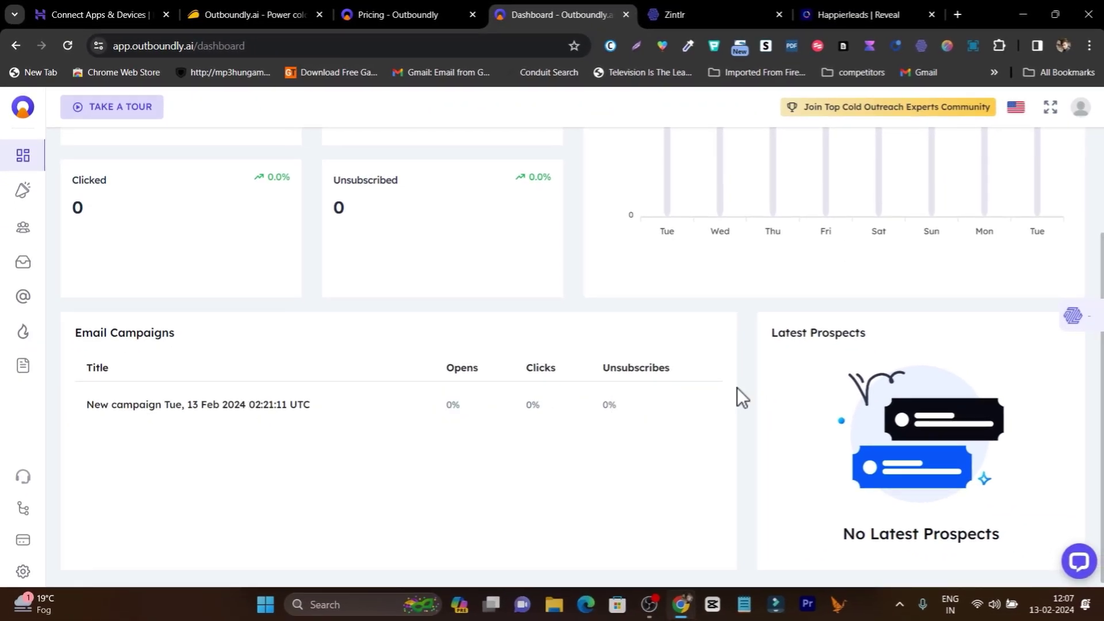
{"action": "scroll", "coordinate": [821, 375], "scroll_direction": "up", "scroll_amount": 3}
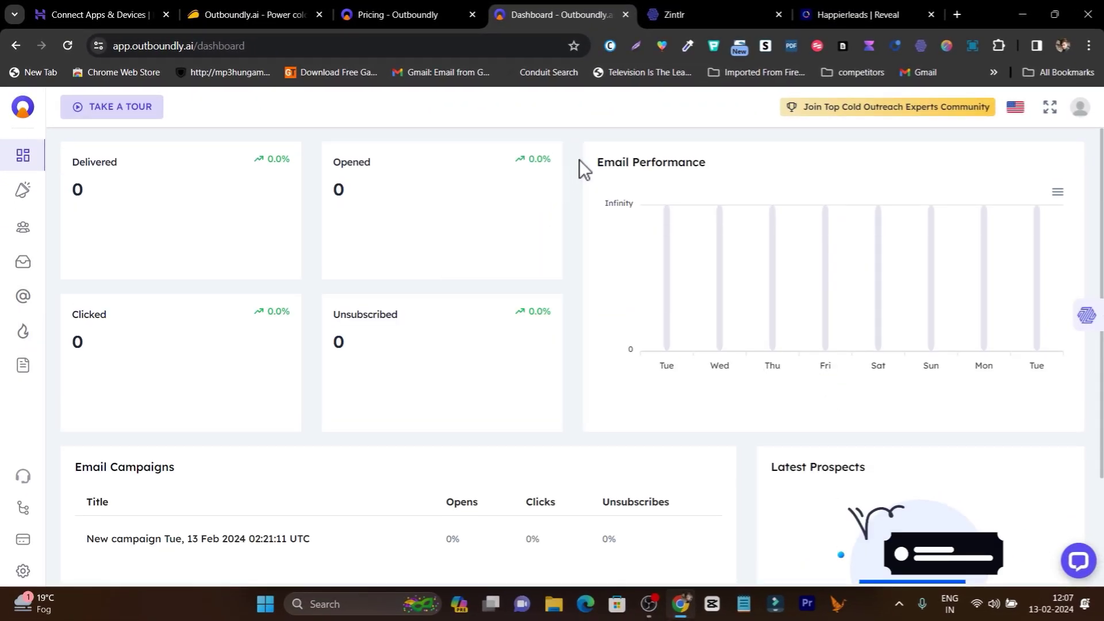
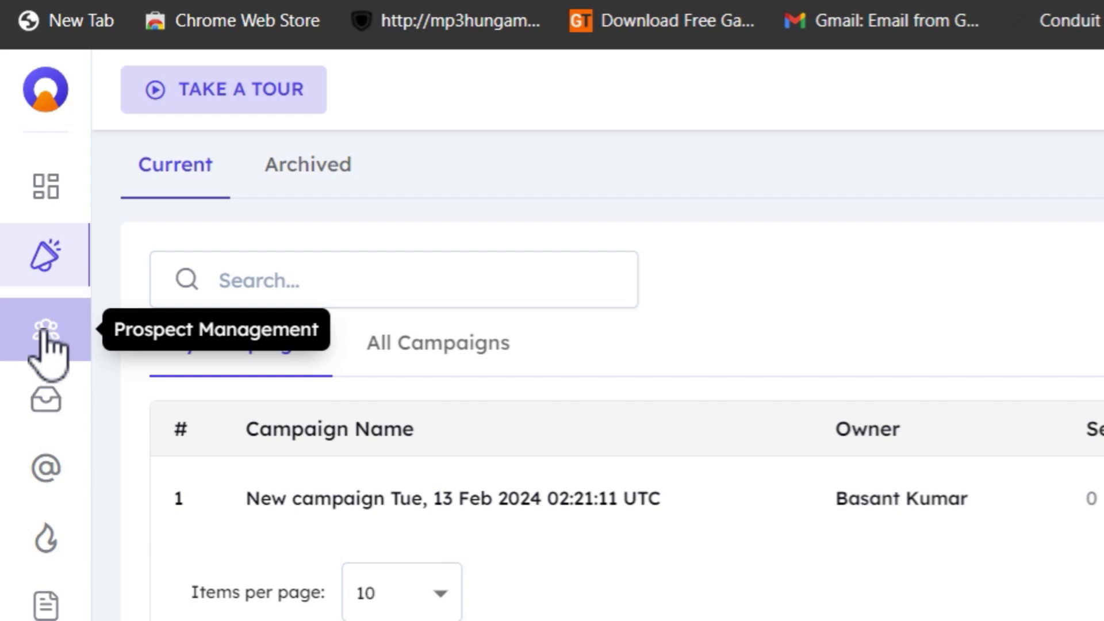
View the prospect management page with its bulk selection options, and open the unified inbox
{"action": "left_click", "coordinate": [46, 337]}
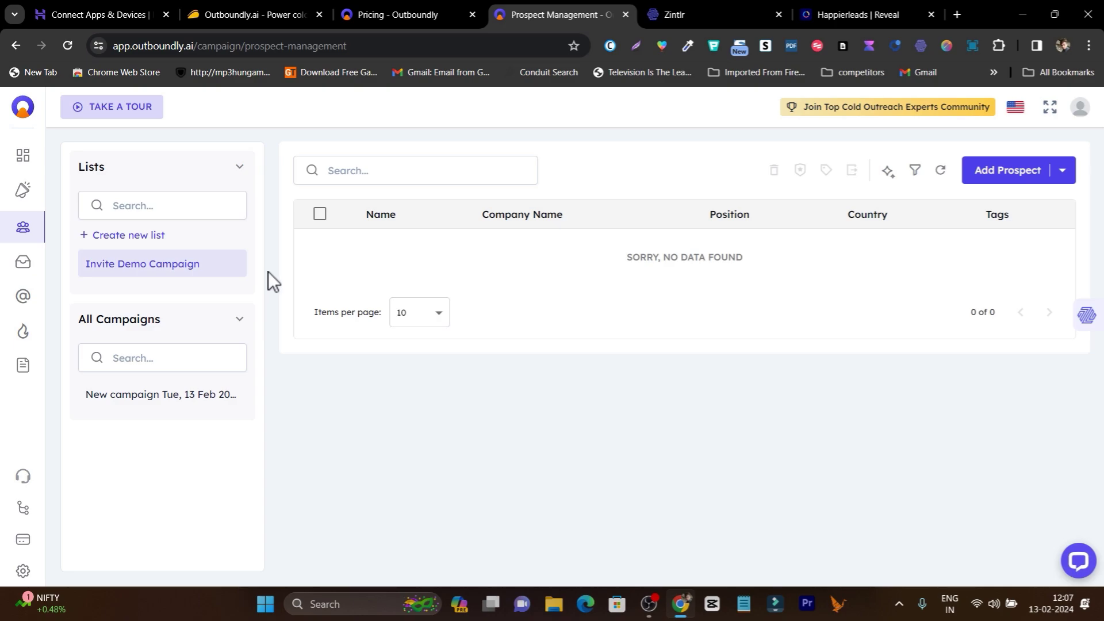
{"action": "left_click", "coordinate": [320, 221]}
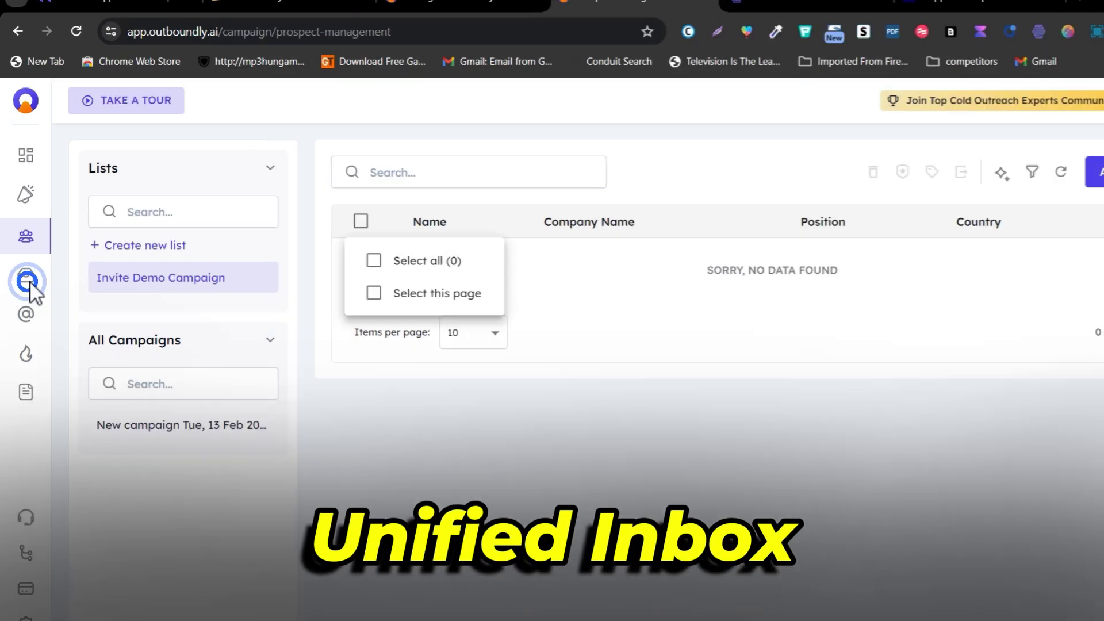
{"action": "left_click", "coordinate": [25, 265]}
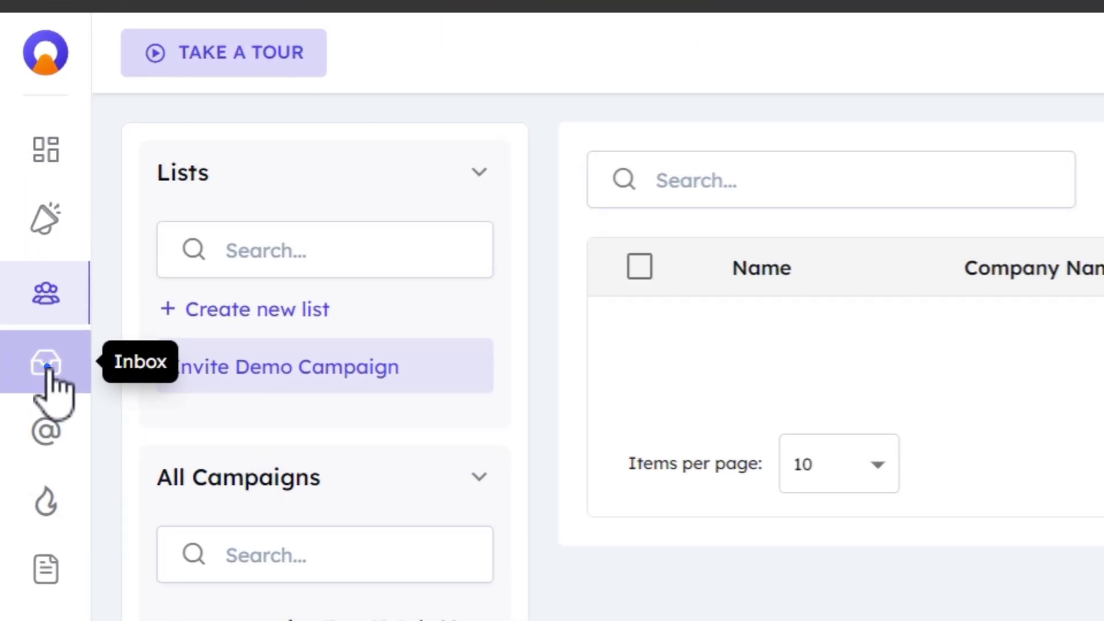
{"action": "left_click", "coordinate": [48, 369]}
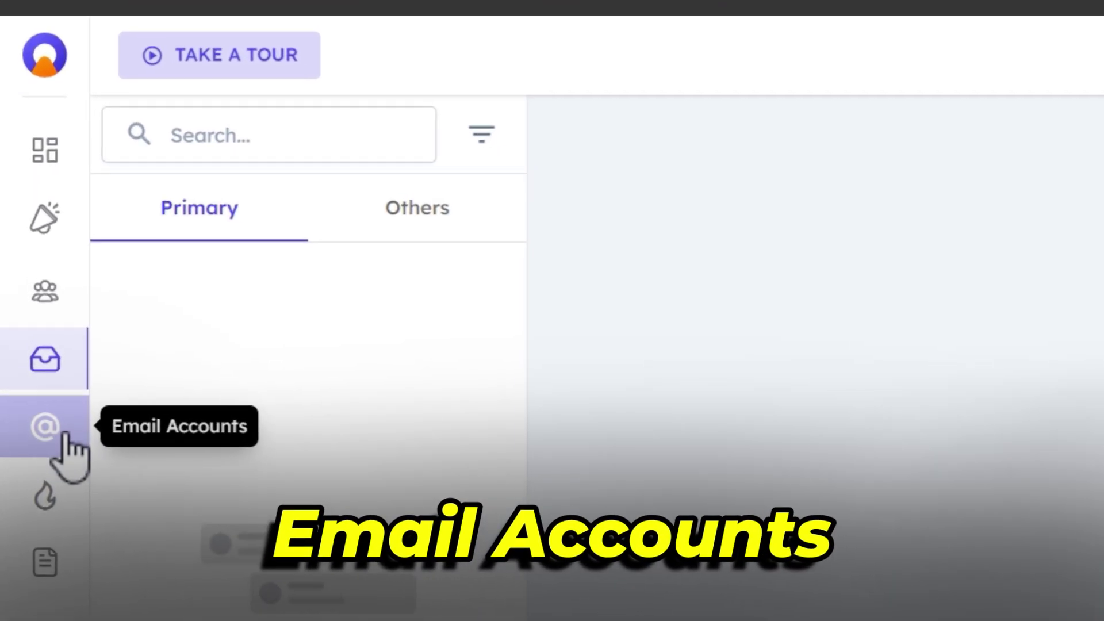
Look through the Email Accounts, Email Warmup and Templates pages
{"action": "left_click", "coordinate": [29, 298]}
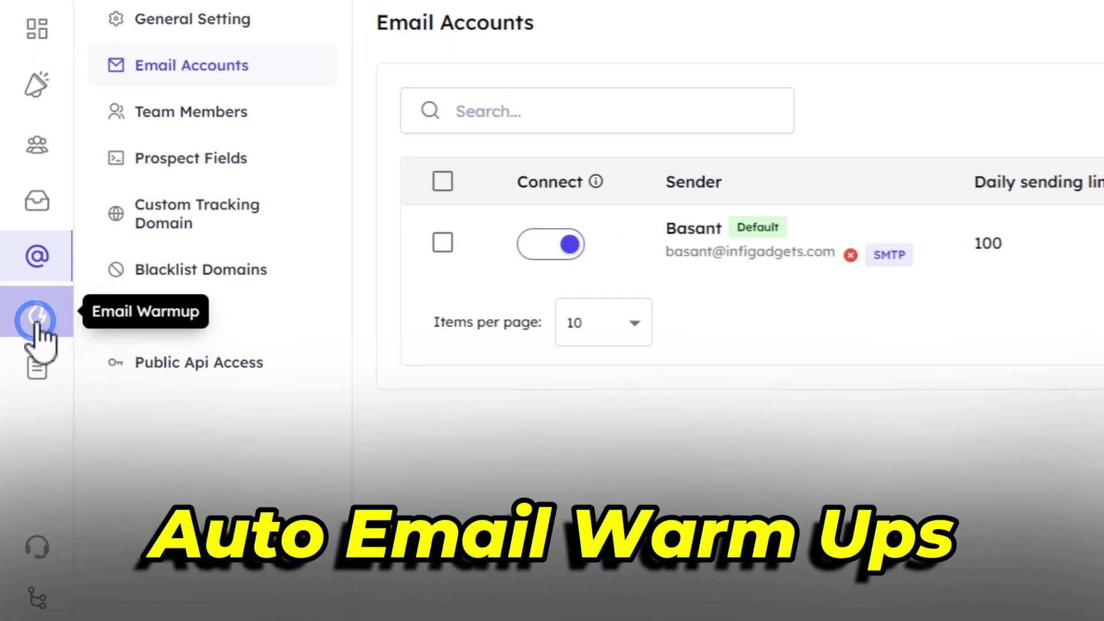
{"action": "left_click", "coordinate": [24, 339]}
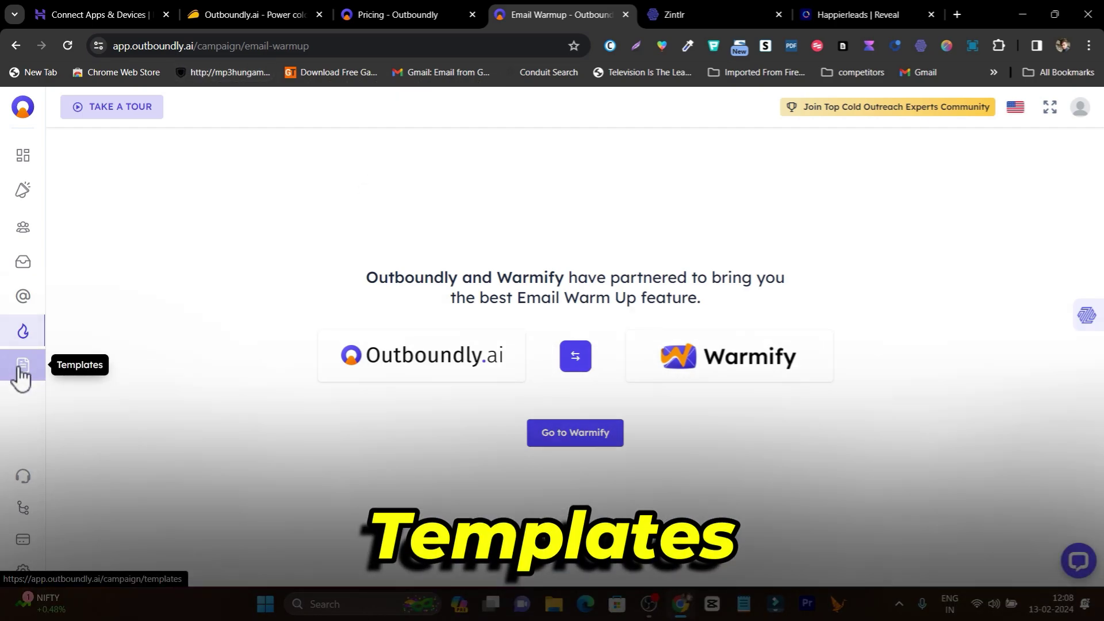
{"action": "left_click", "coordinate": [20, 371]}
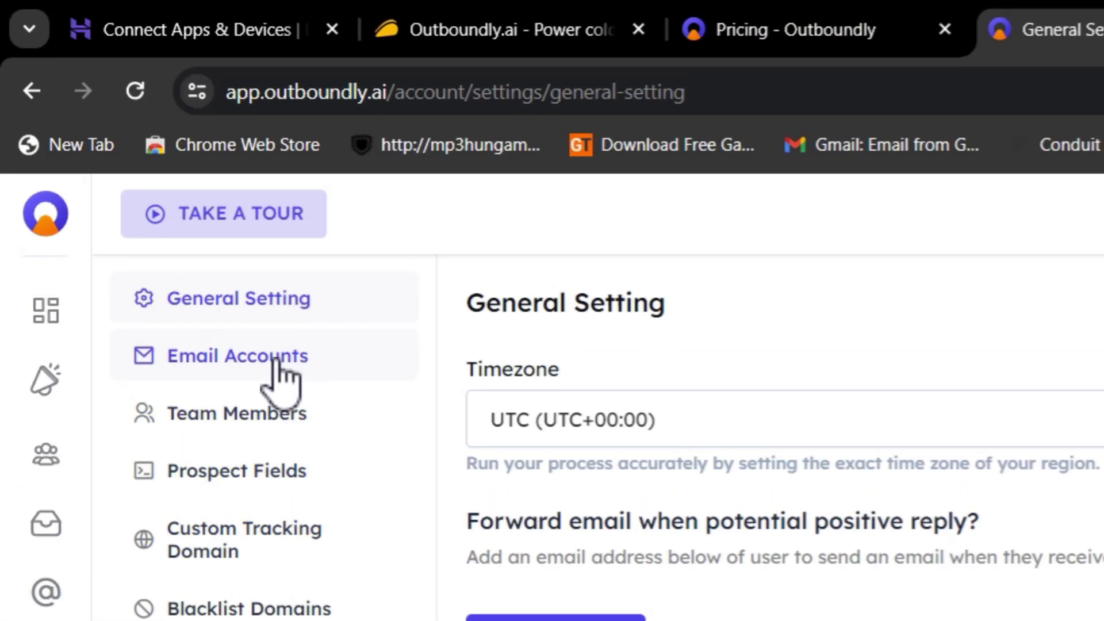
Look through the settings sections, open the Email Accounts page and start adding an account with the Connect SMTP/IMAP option
{"action": "left_click", "coordinate": [275, 362]}
{"action": "left_click", "coordinate": [291, 479]}
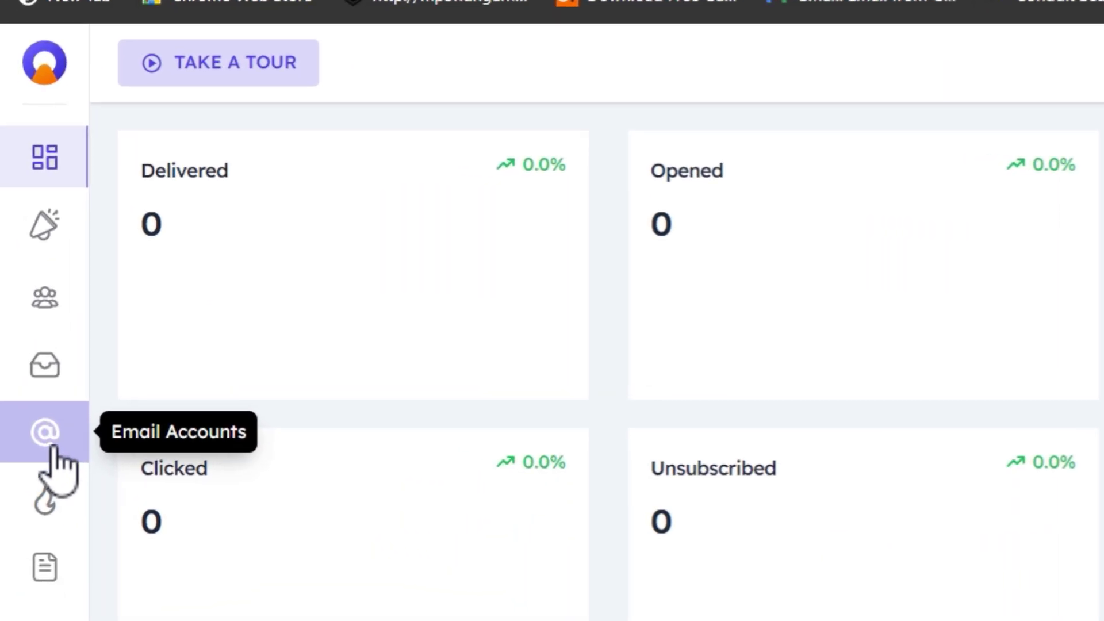
{"action": "left_click", "coordinate": [47, 449]}
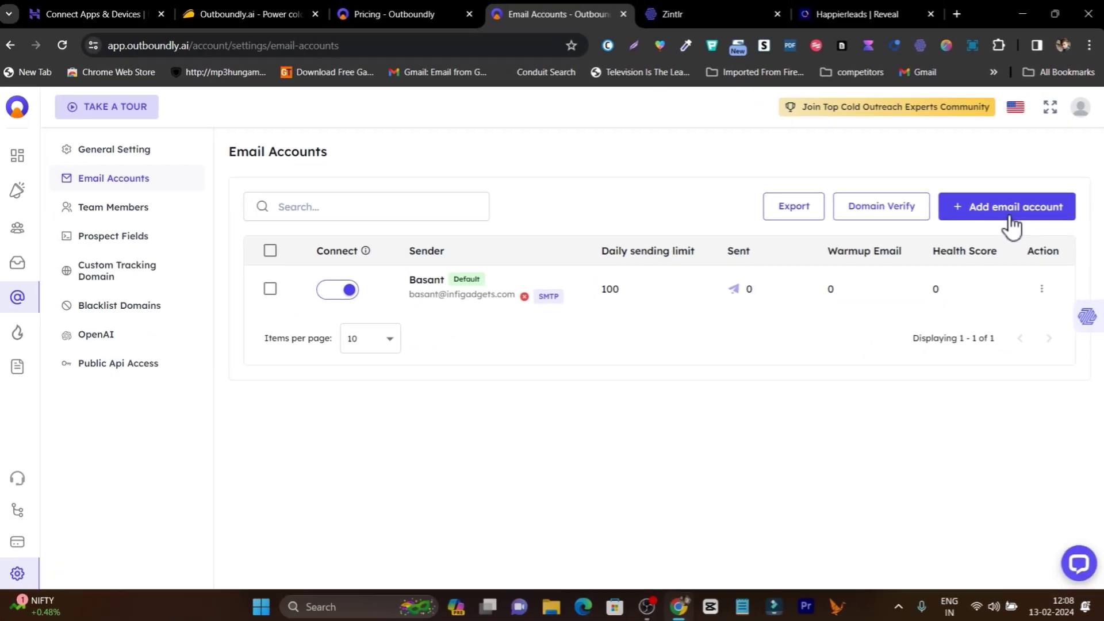
{"action": "left_click", "coordinate": [1093, 262]}
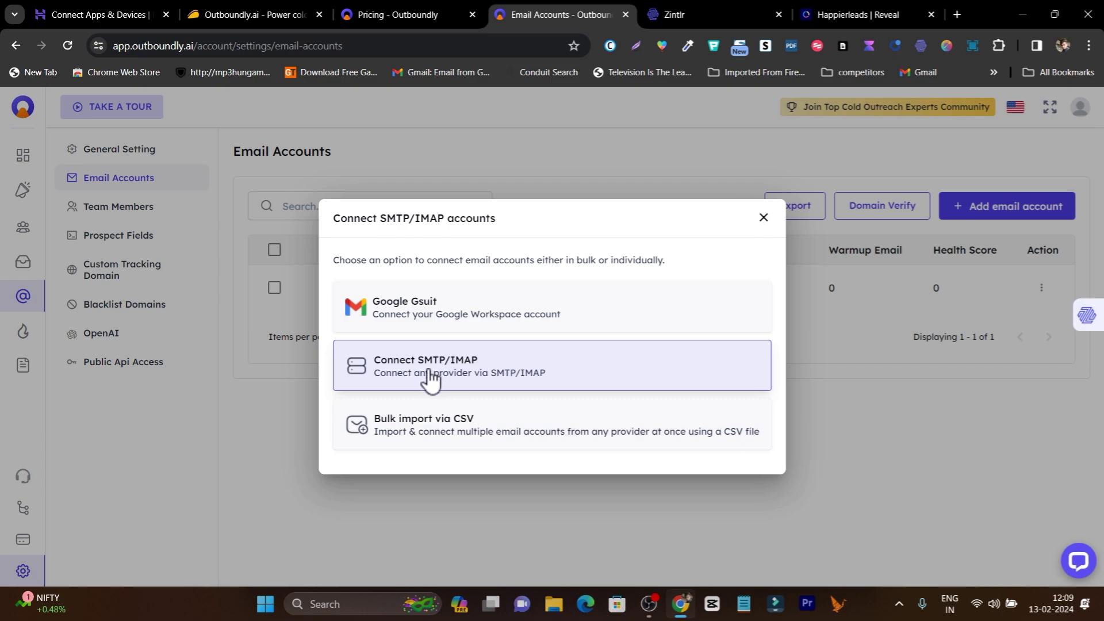
{"action": "left_click", "coordinate": [508, 377]}
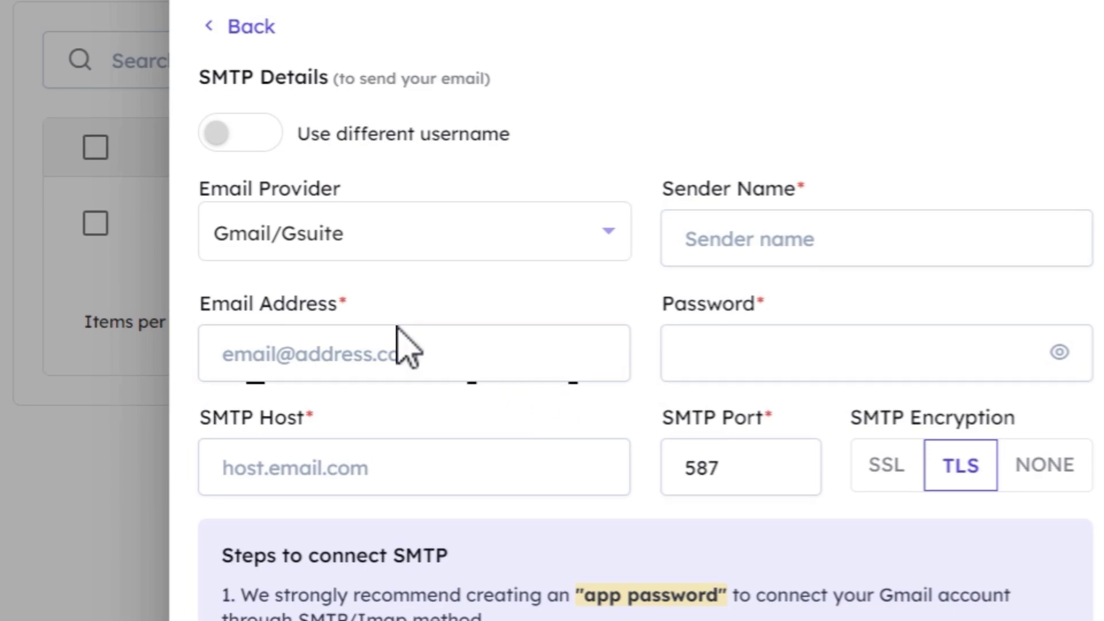
Set the email provider to Other, enter the sender's name, and go over the email address and password fields
{"action": "left_click", "coordinate": [473, 229]}
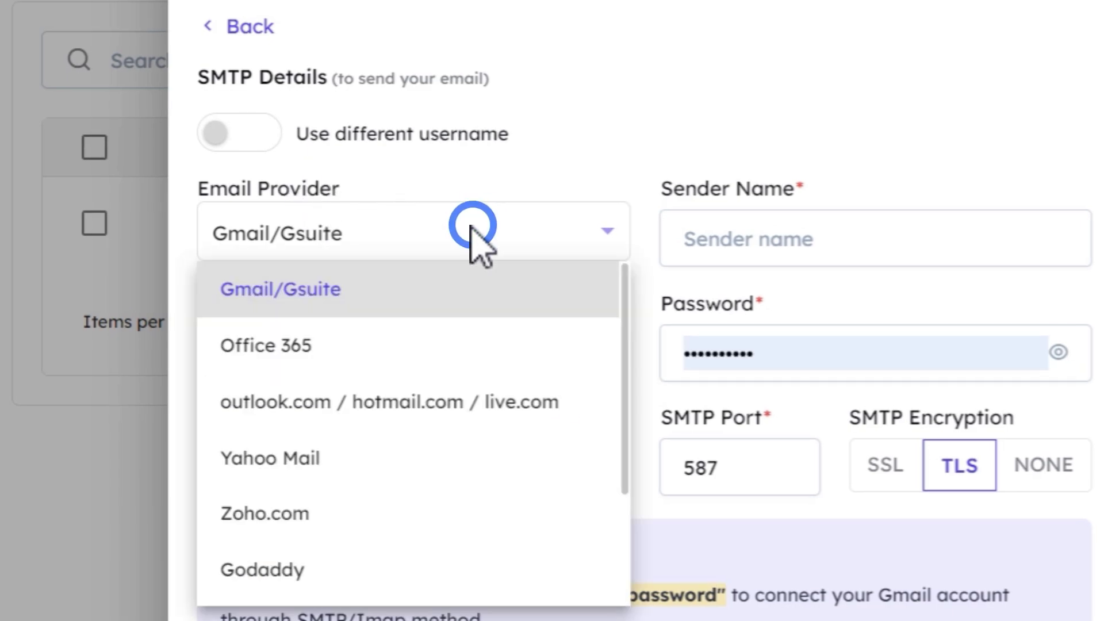
{"action": "scroll", "coordinate": [387, 395], "scroll_direction": "down", "scroll_amount": 3}
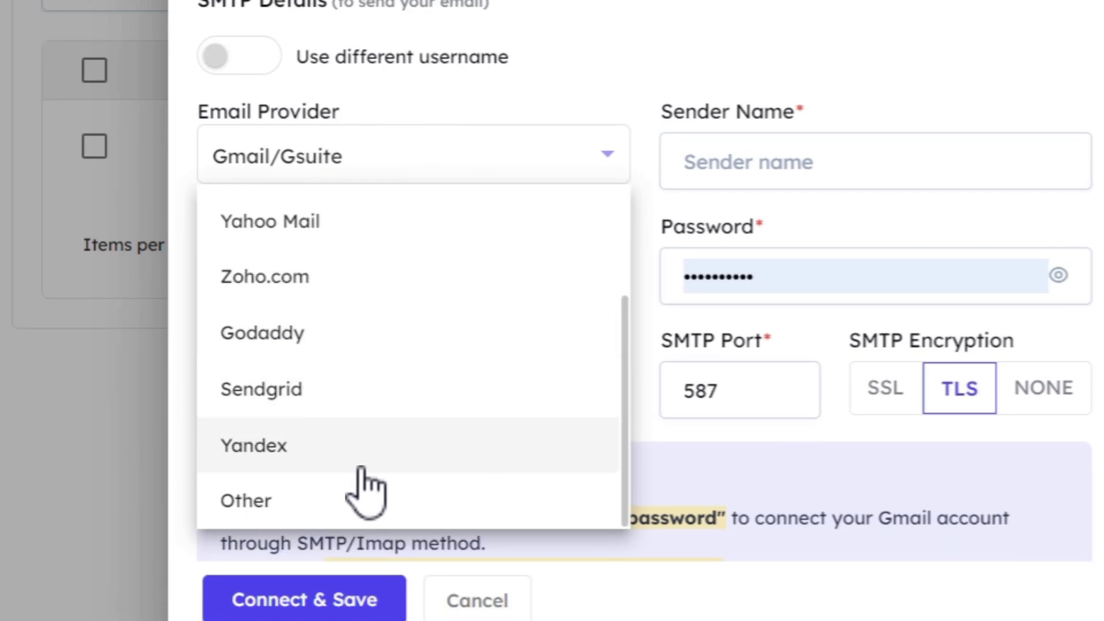
{"action": "left_click", "coordinate": [355, 483]}
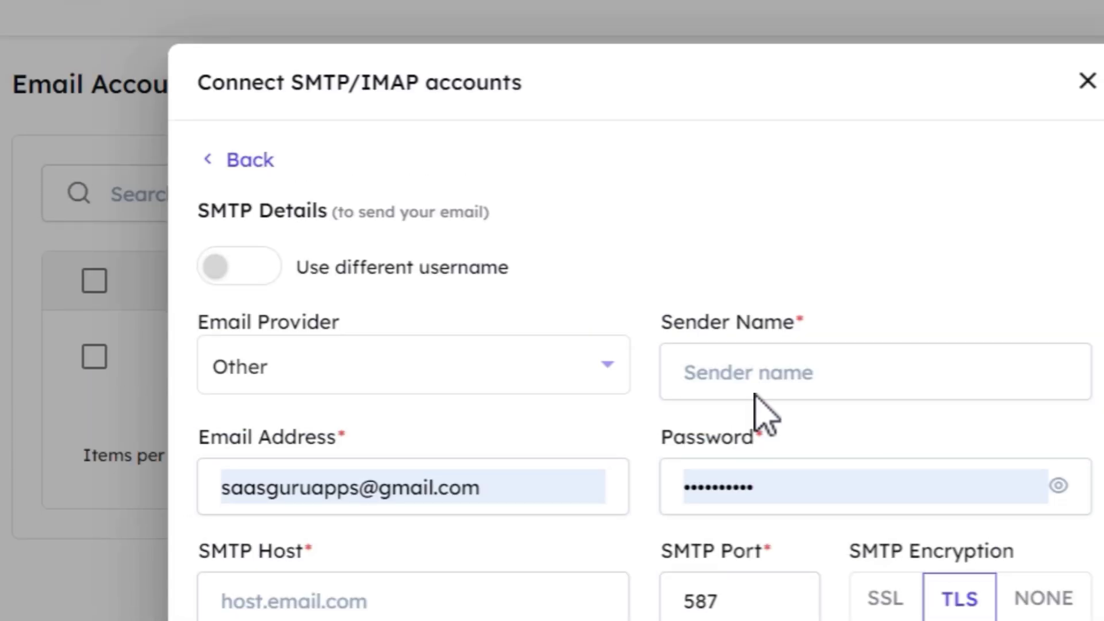
{"action": "left_click", "coordinate": [764, 140]}
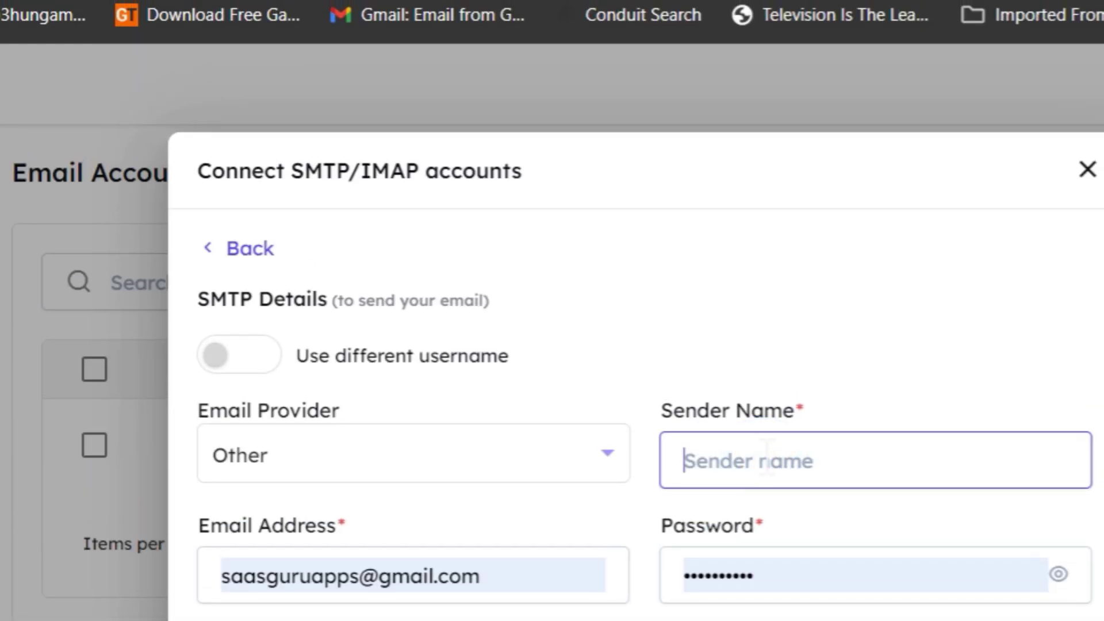
{"action": "type", "text": "Basant"}
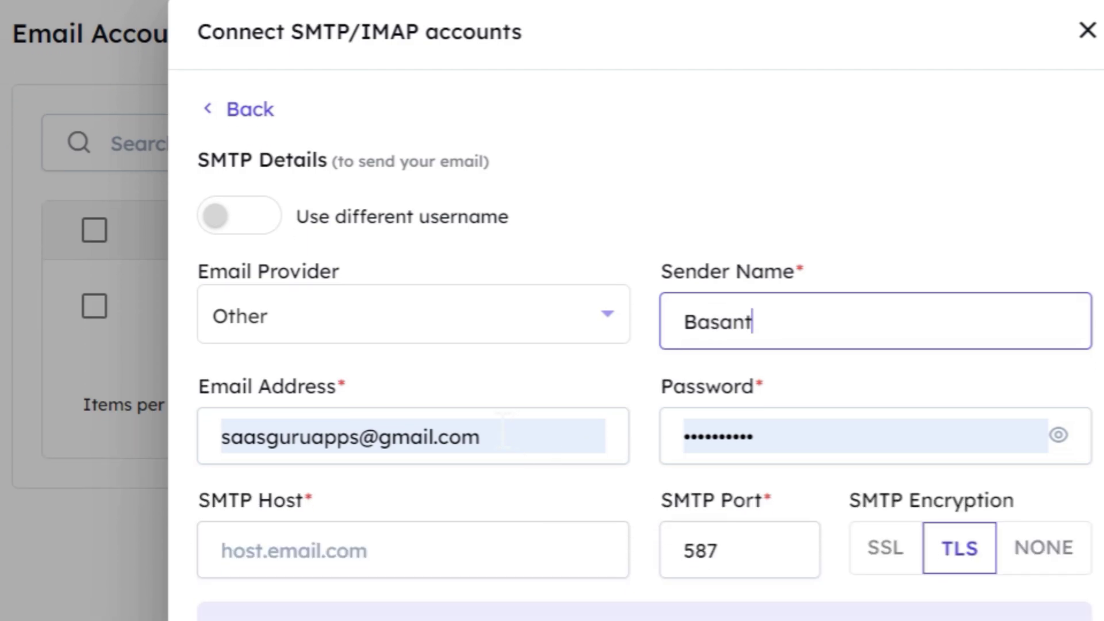
{"action": "left_click", "coordinate": [493, 566]}
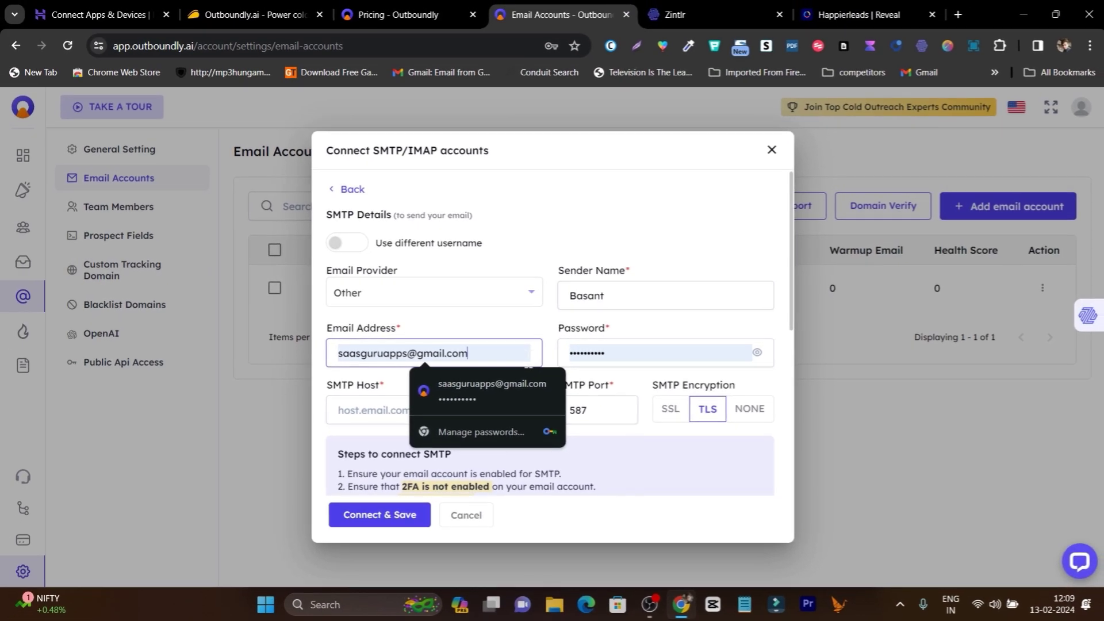
{"action": "left_click", "coordinate": [819, 435]}
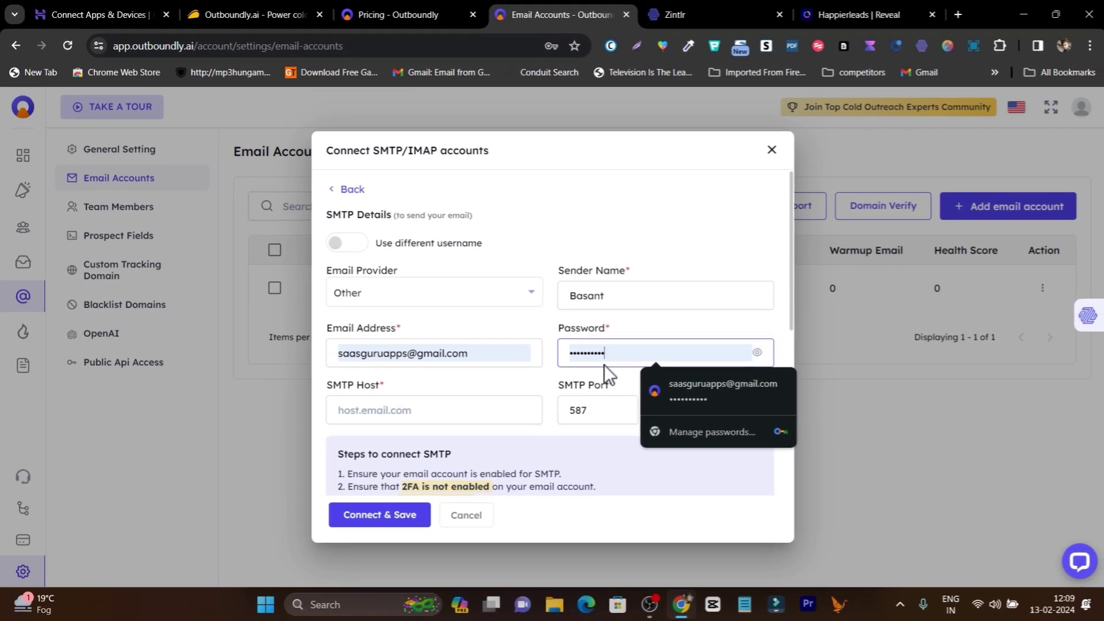
{"action": "scroll", "coordinate": [750, 460], "scroll_direction": "down", "scroll_amount": 1}
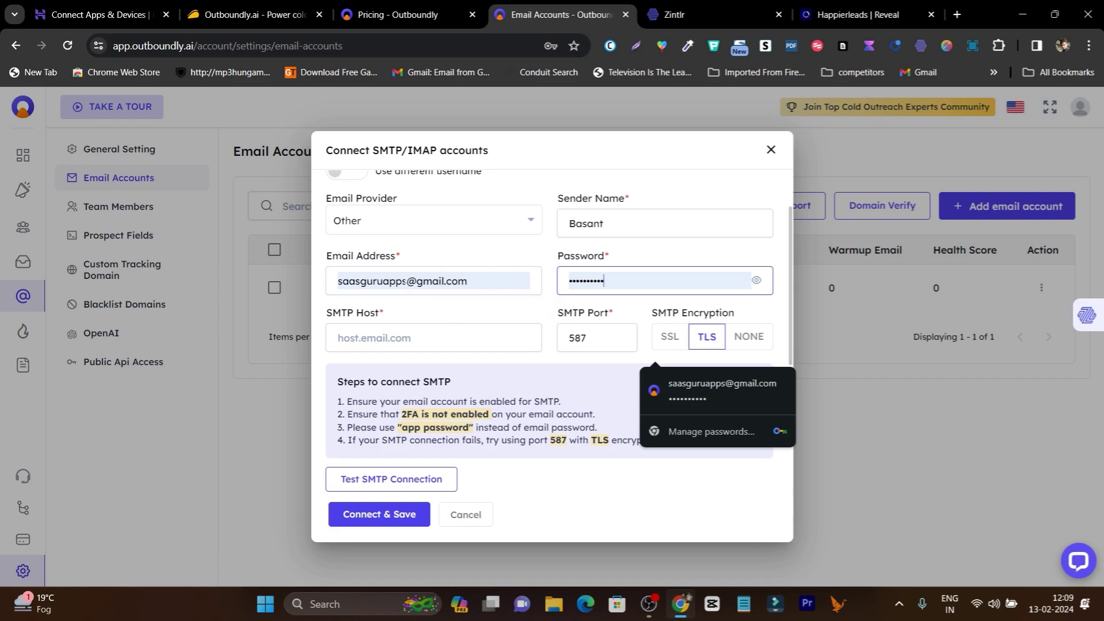
Switch to Hostinger, open email management for sgtesting.site and put its mailbox address into the Outboundly account's email address field
{"action": "left_click", "coordinate": [136, 8]}
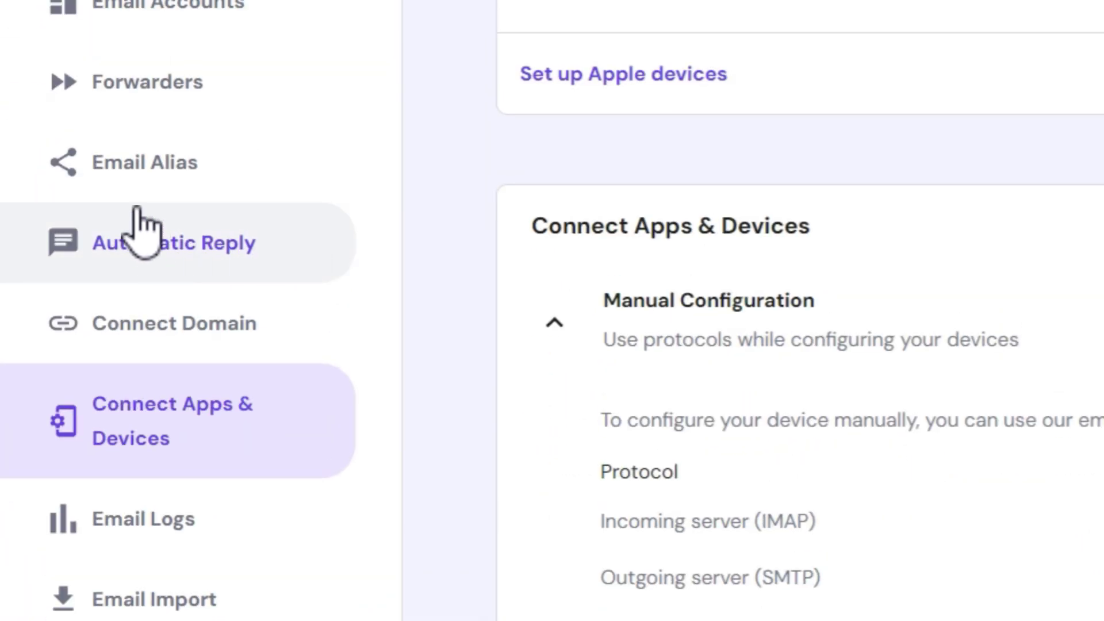
{"action": "left_click", "coordinate": [23, 18]}
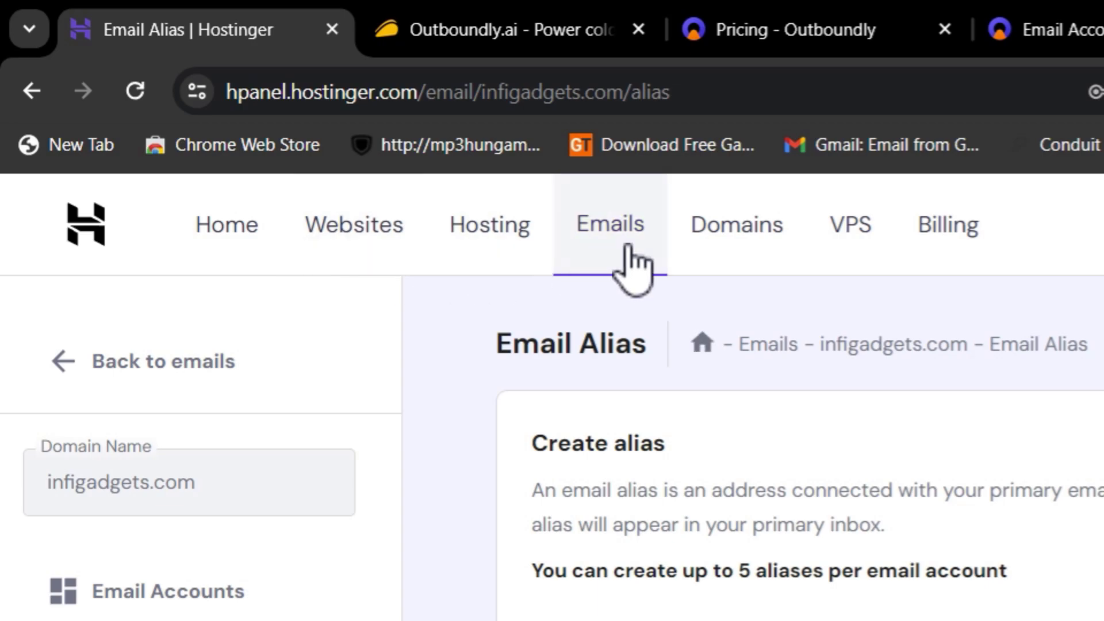
{"action": "left_click", "coordinate": [625, 244]}
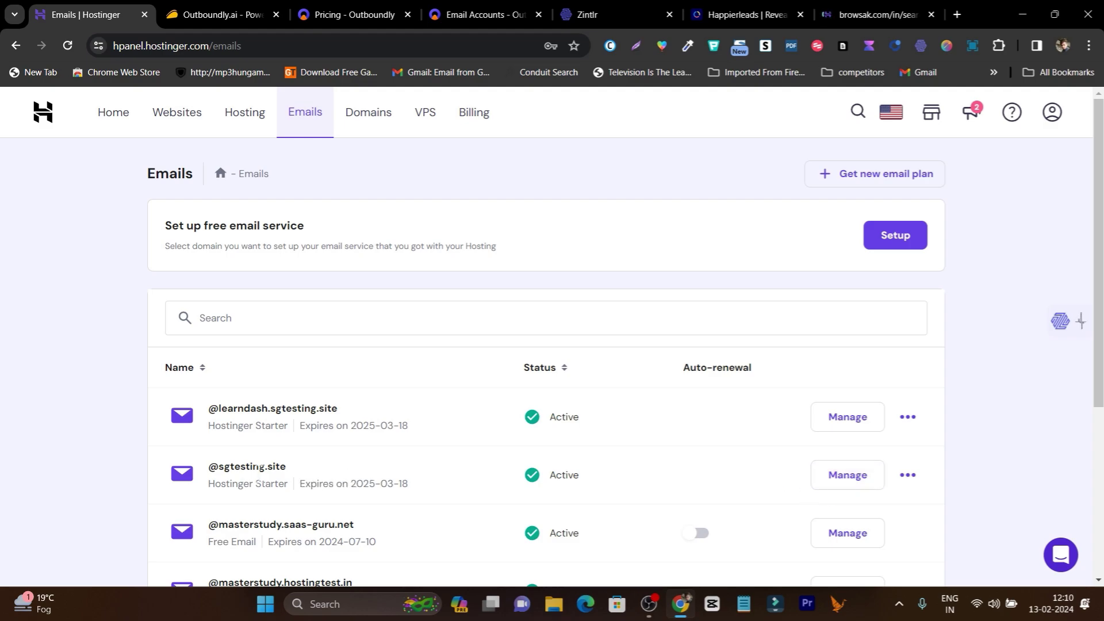
{"action": "left_click", "coordinate": [846, 476]}
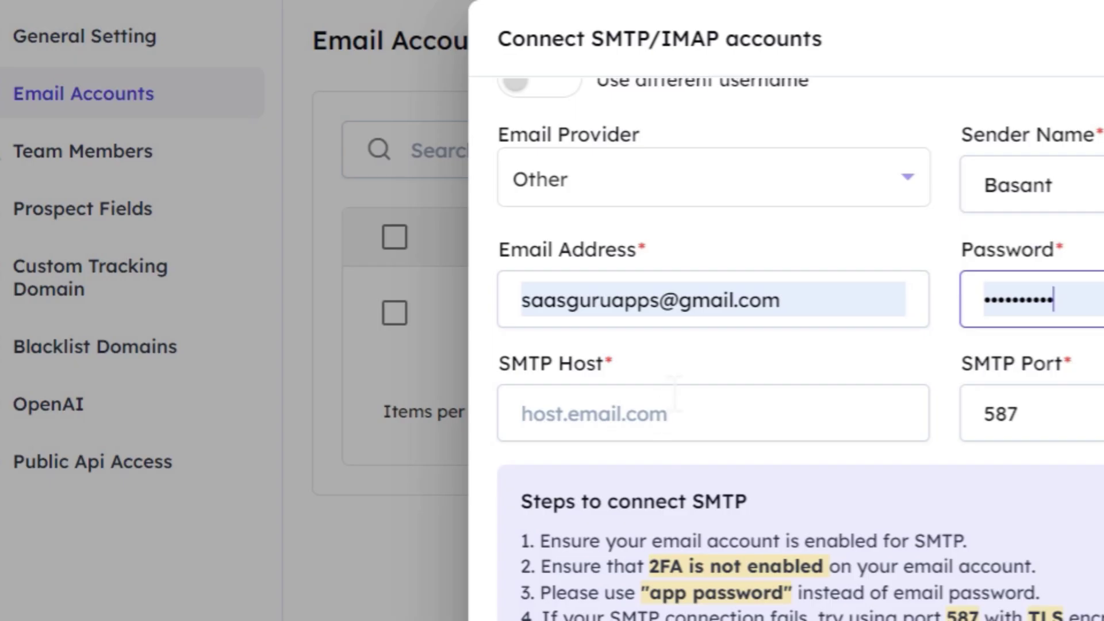
{"action": "left_click", "coordinate": [796, 292]}
{"action": "key", "text": "ctrl+a"}
{"action": "key", "text": "ctrl+v"}
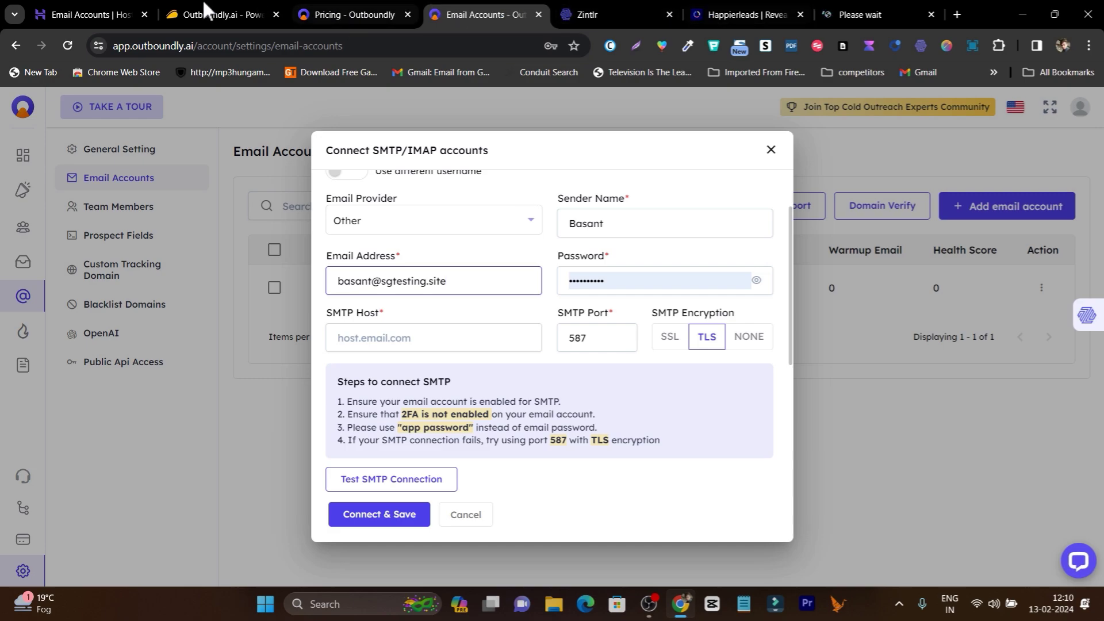
Copy the outgoing server hostname from Hostinger's Connect Apps & Devices page and enter smtp.hostinger.com as the SMTP host in Outboundly
{"action": "left_click", "coordinate": [77, 8]}
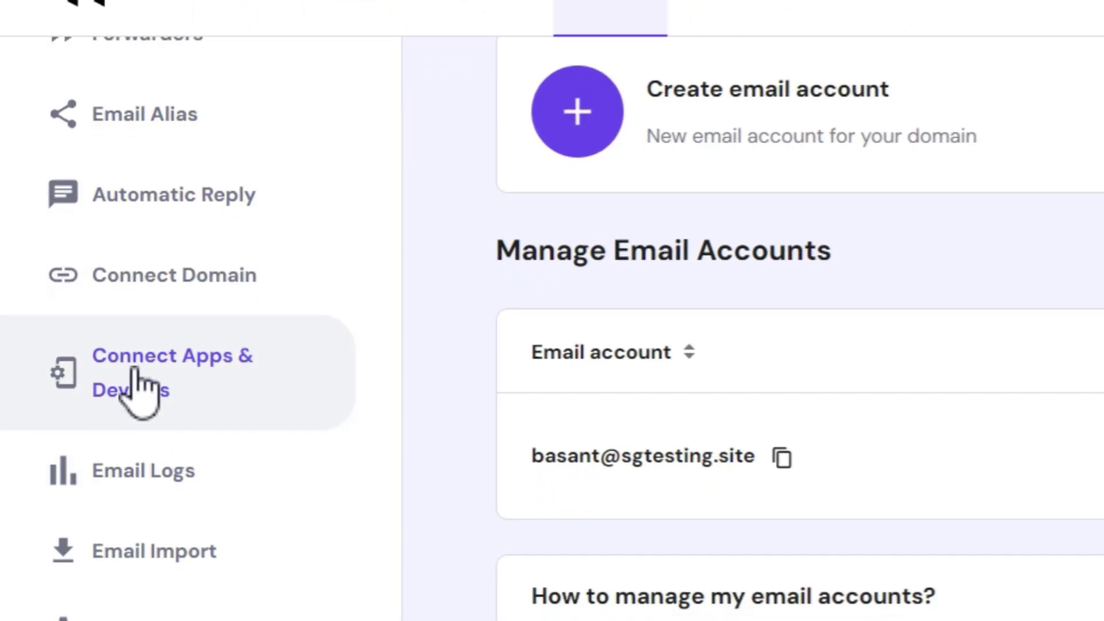
{"action": "left_click", "coordinate": [193, 372]}
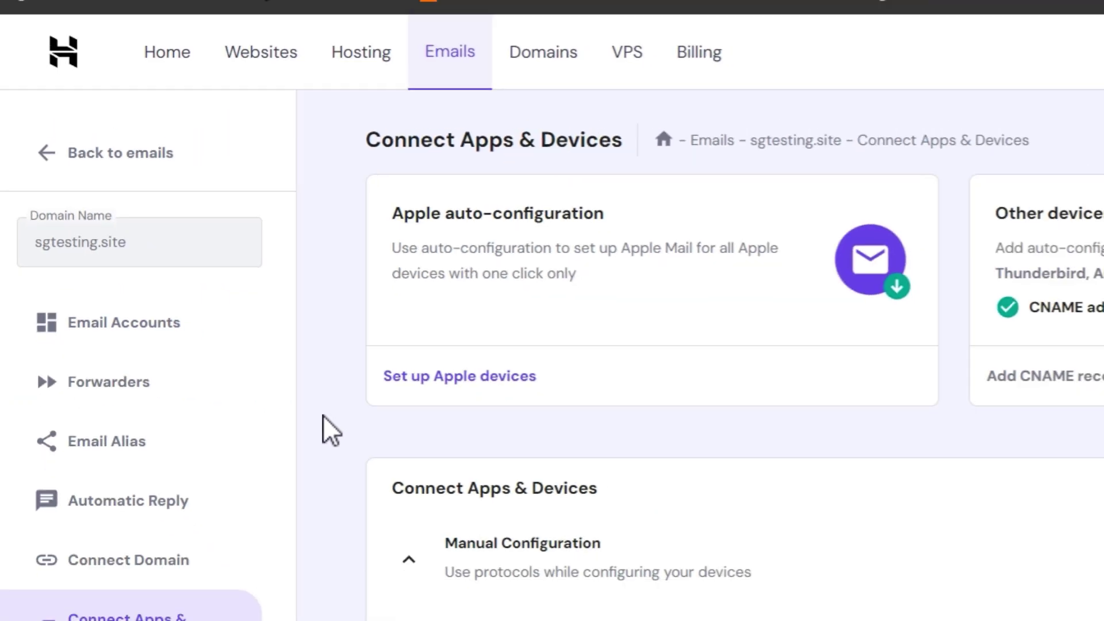
{"action": "scroll", "coordinate": [436, 497], "scroll_direction": "down", "scroll_amount": 3}
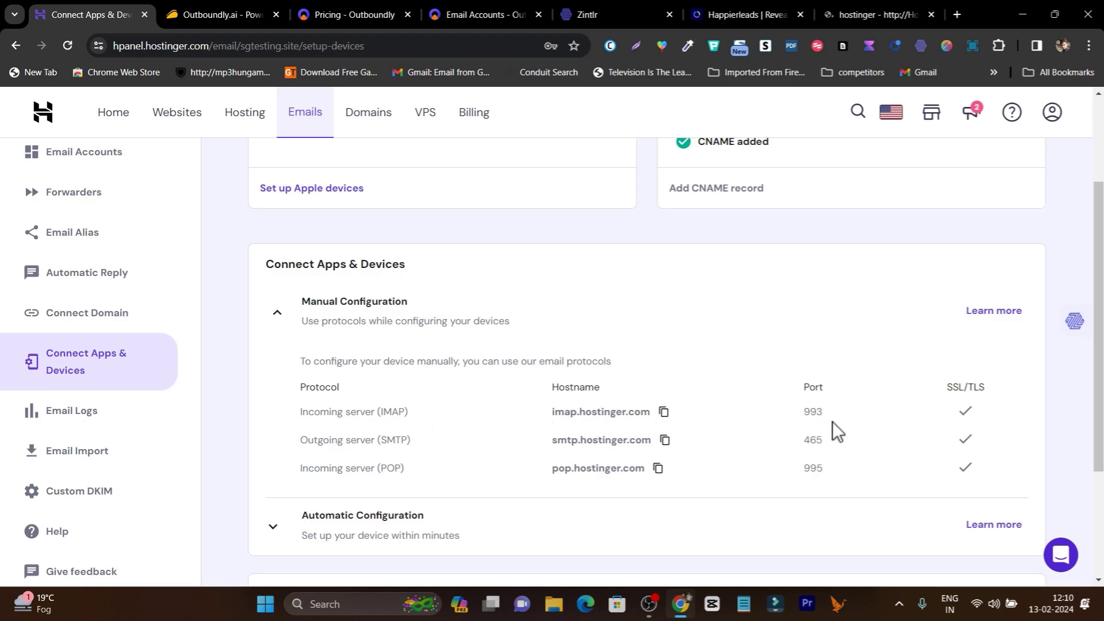
{"action": "left_click", "coordinate": [665, 412]}
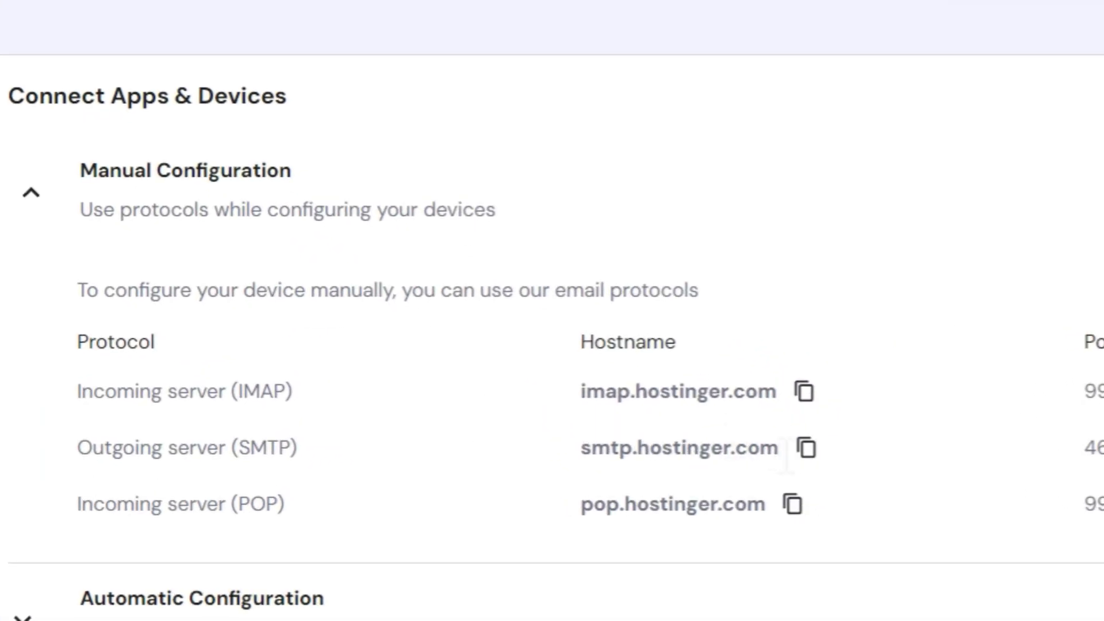
{"action": "left_click", "coordinate": [805, 455]}
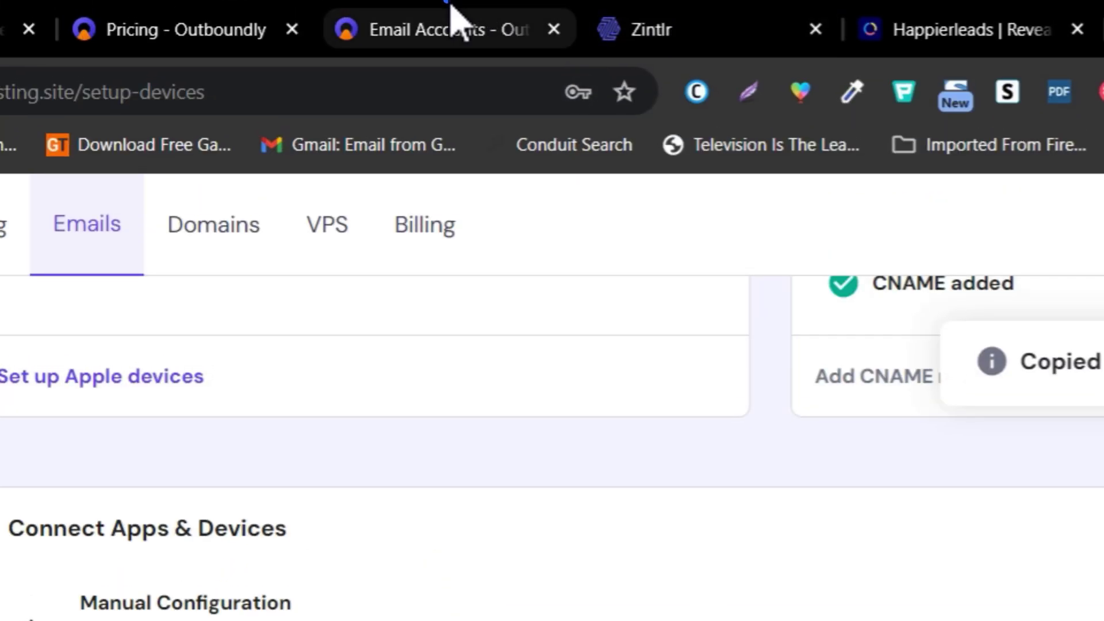
{"action": "left_click", "coordinate": [454, 18]}
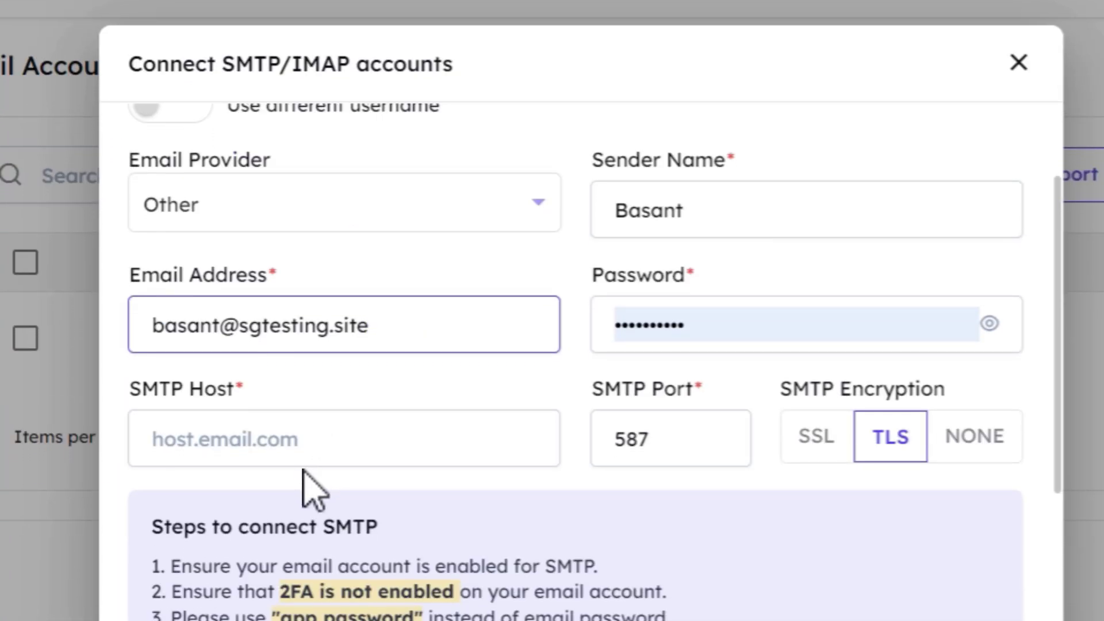
{"action": "left_click", "coordinate": [296, 433]}
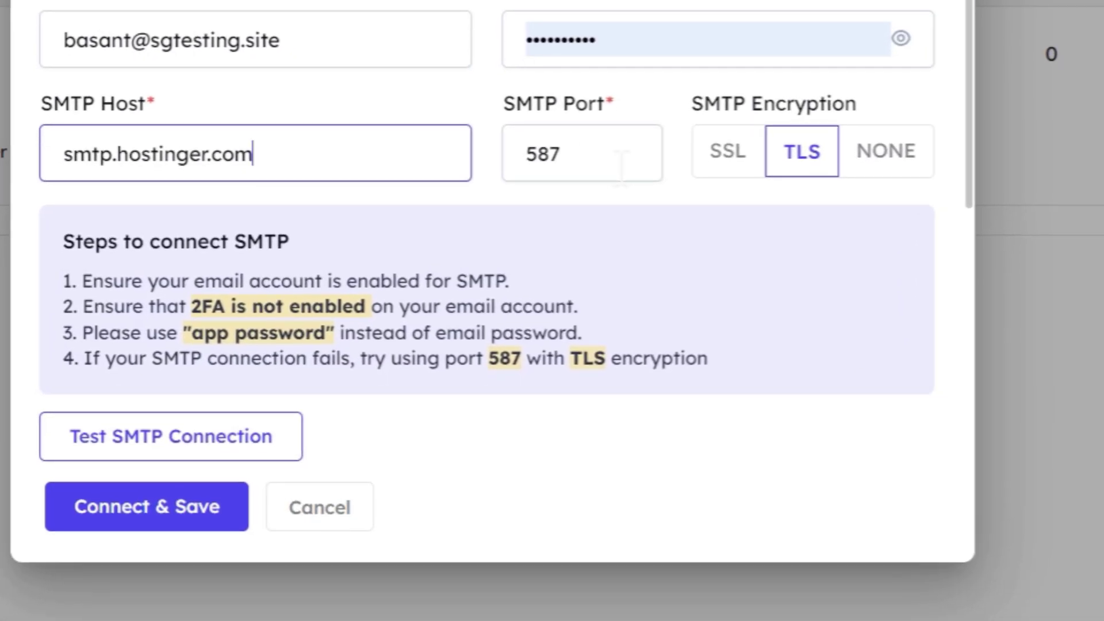
Try SSL as the SMTP encryption, set it back to TLS with port 587, and test the SMTP connection
{"action": "left_click", "coordinate": [616, 299]}
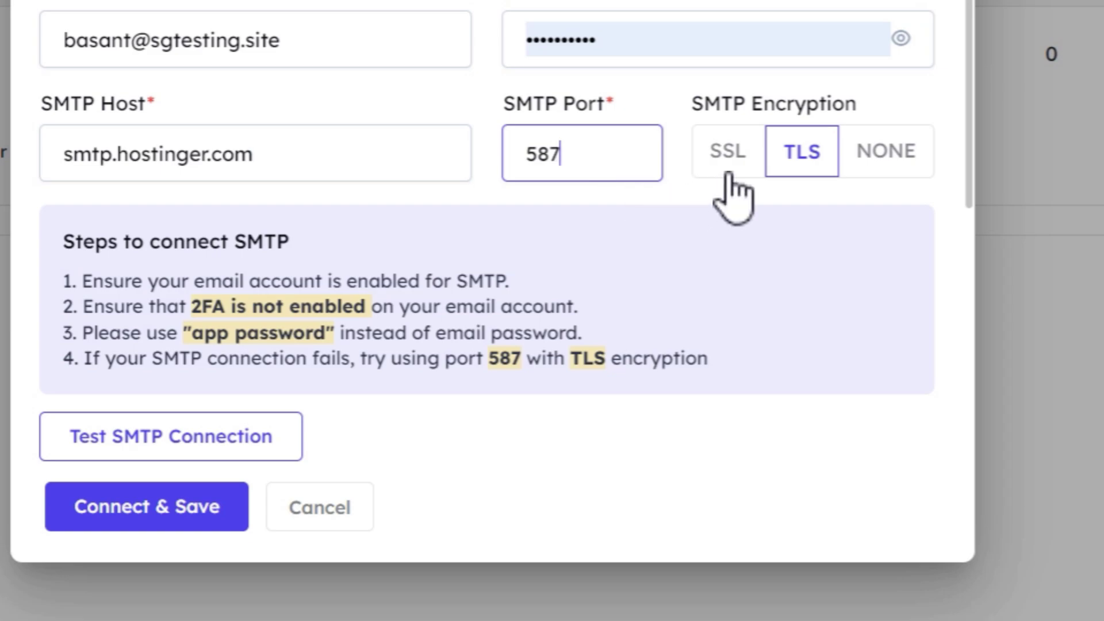
{"action": "scroll", "coordinate": [736, 178], "scroll_direction": "down", "scroll_amount": 2}
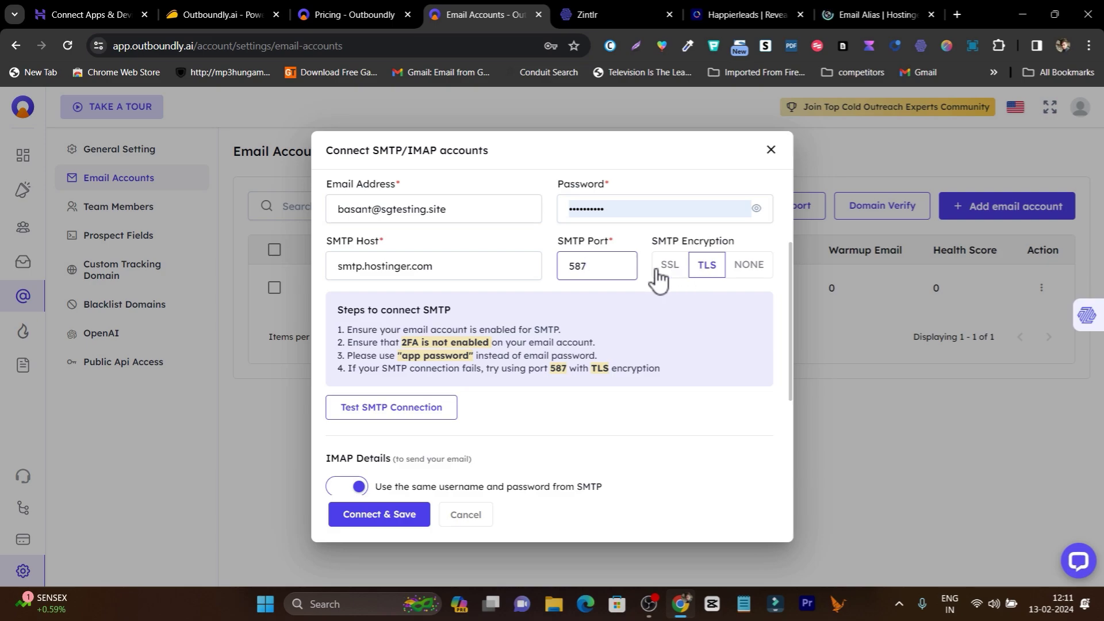
{"action": "left_click", "coordinate": [674, 272]}
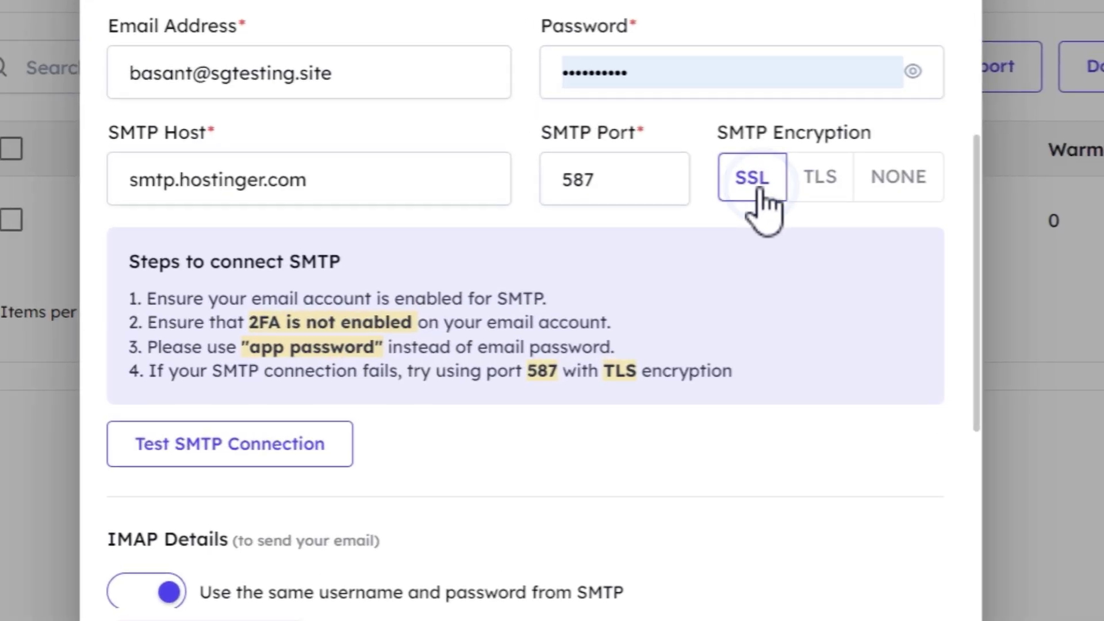
{"action": "left_click", "coordinate": [705, 275]}
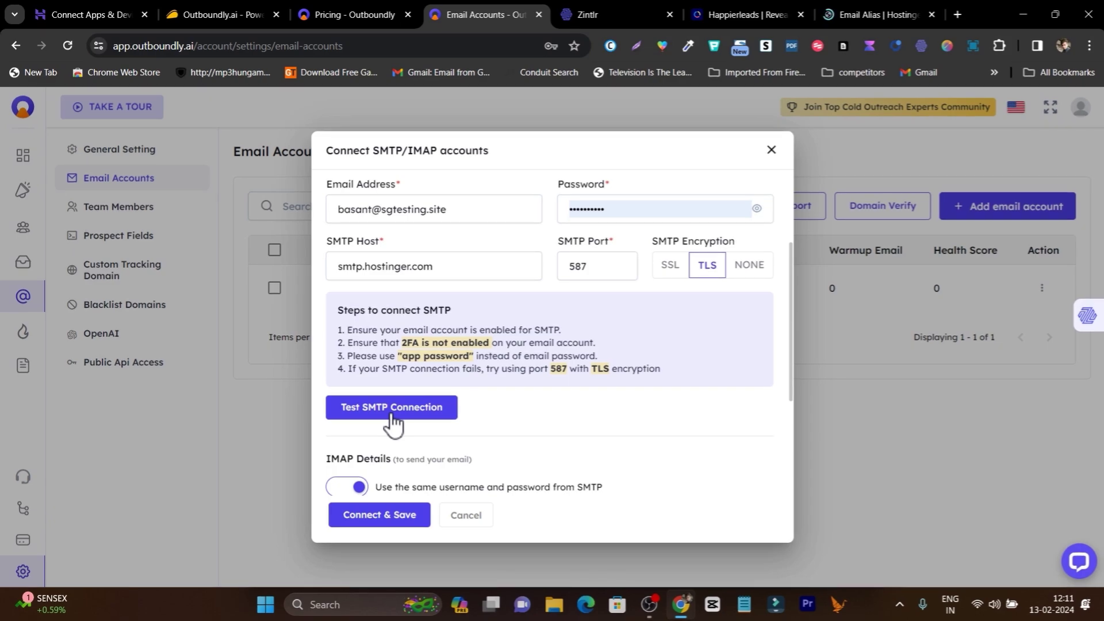
{"action": "left_click", "coordinate": [392, 425]}
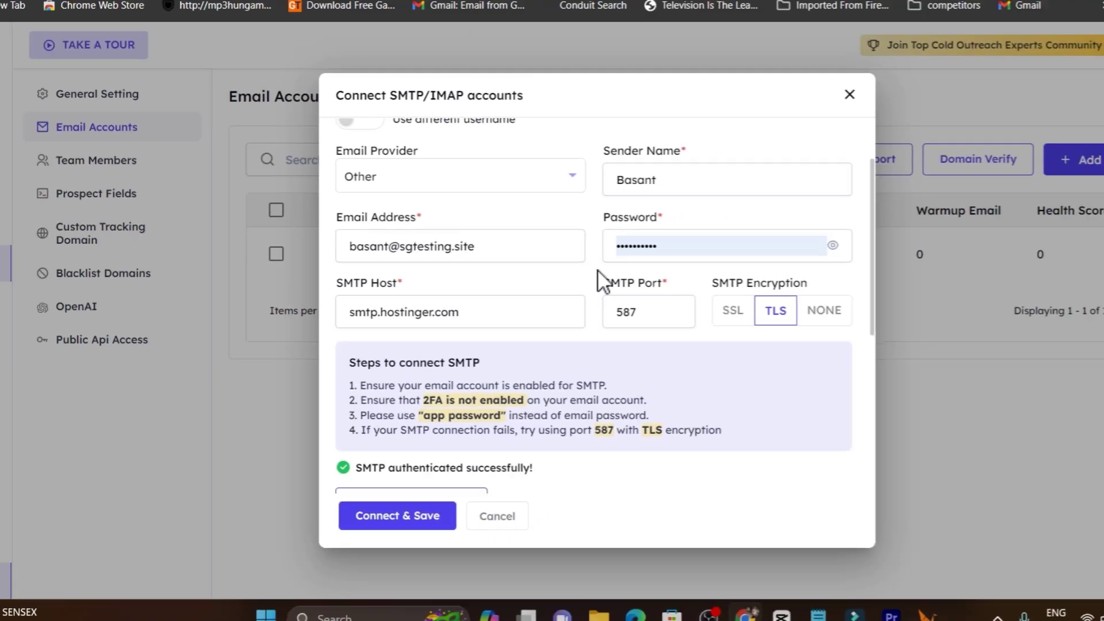
Copy the incoming IMAP server hostname from Hostinger and enter imap.hostinger.com as the IMAP host in Outboundly
{"action": "scroll", "coordinate": [839, 264], "scroll_direction": "down", "scroll_amount": 3}
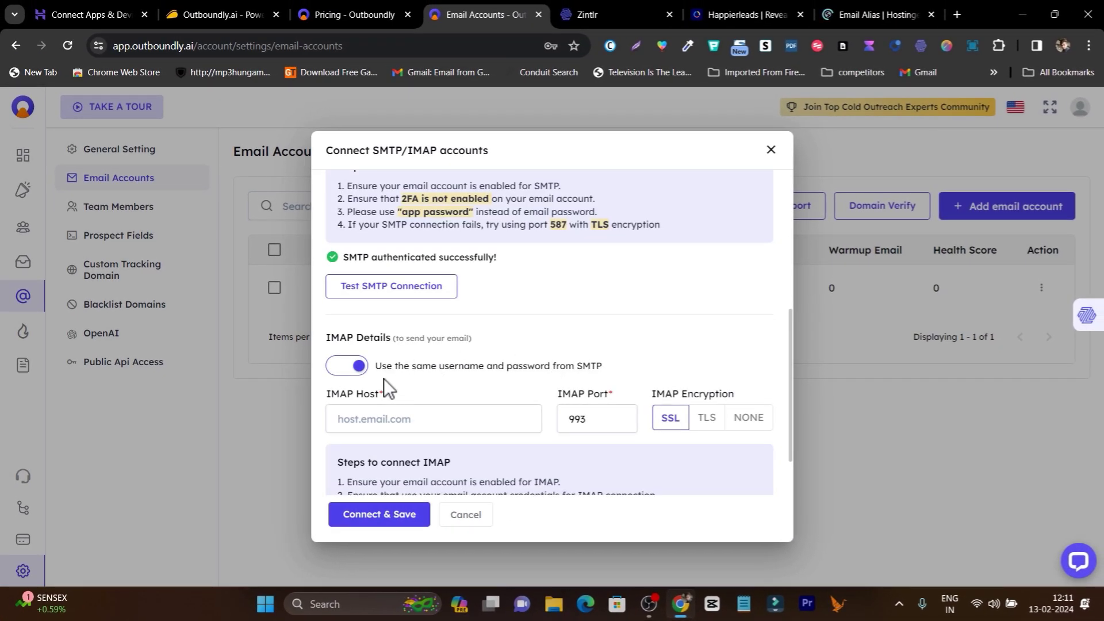
{"action": "scroll", "coordinate": [426, 397], "scroll_direction": "down", "scroll_amount": 1}
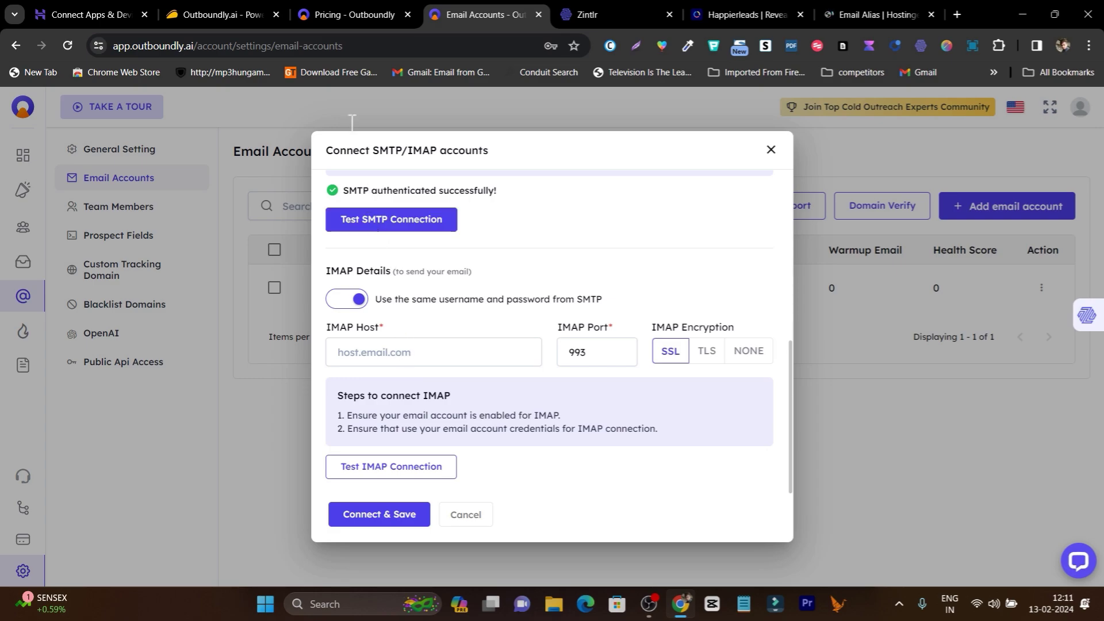
{"action": "left_click", "coordinate": [81, 8]}
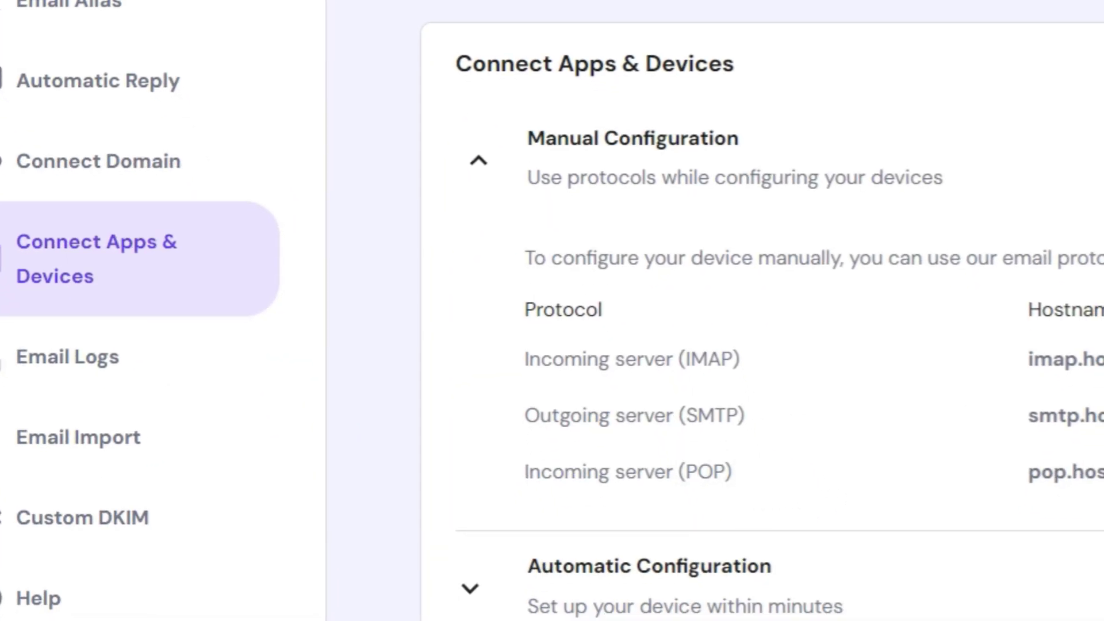
{"action": "left_click", "coordinate": [845, 360]}
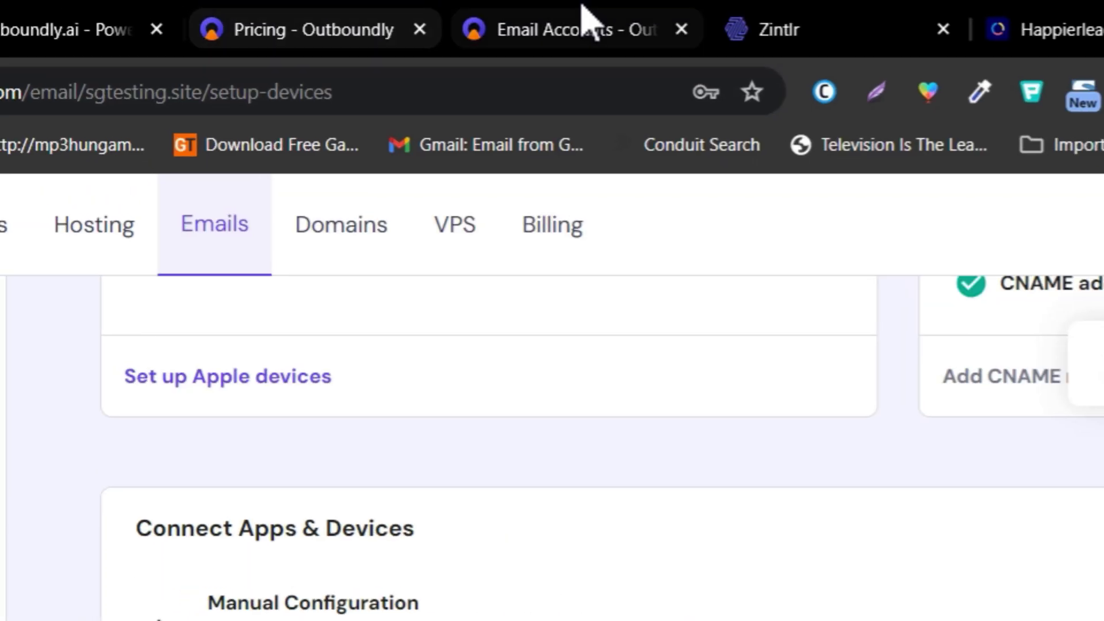
{"action": "left_click", "coordinate": [586, 20]}
{"action": "left_click", "coordinate": [563, 140]}
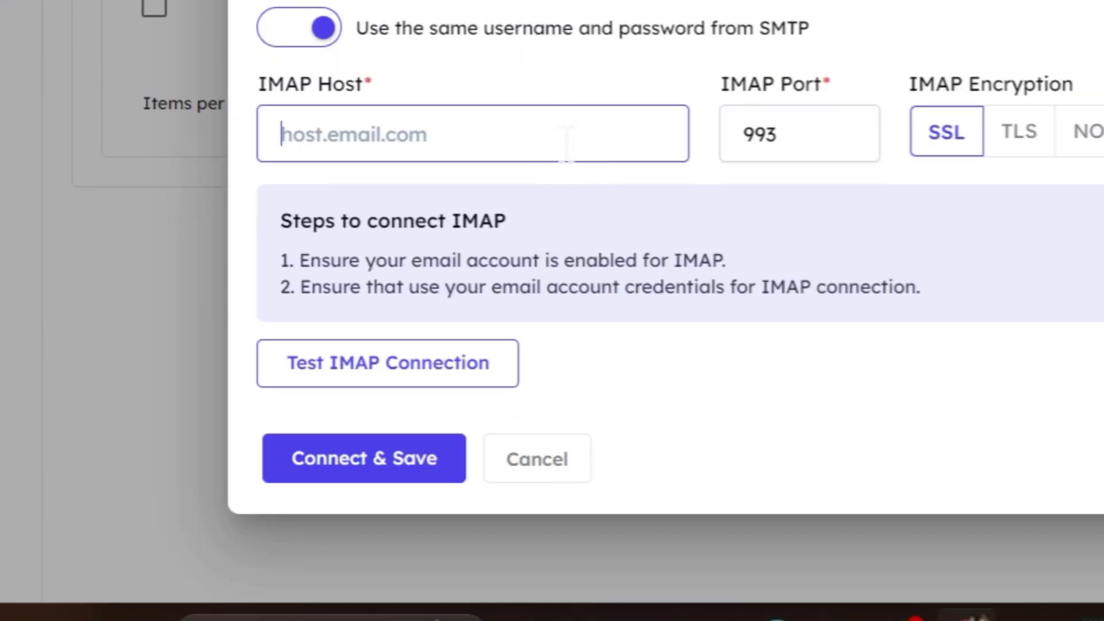
{"action": "key", "text": "ctrl+v"}
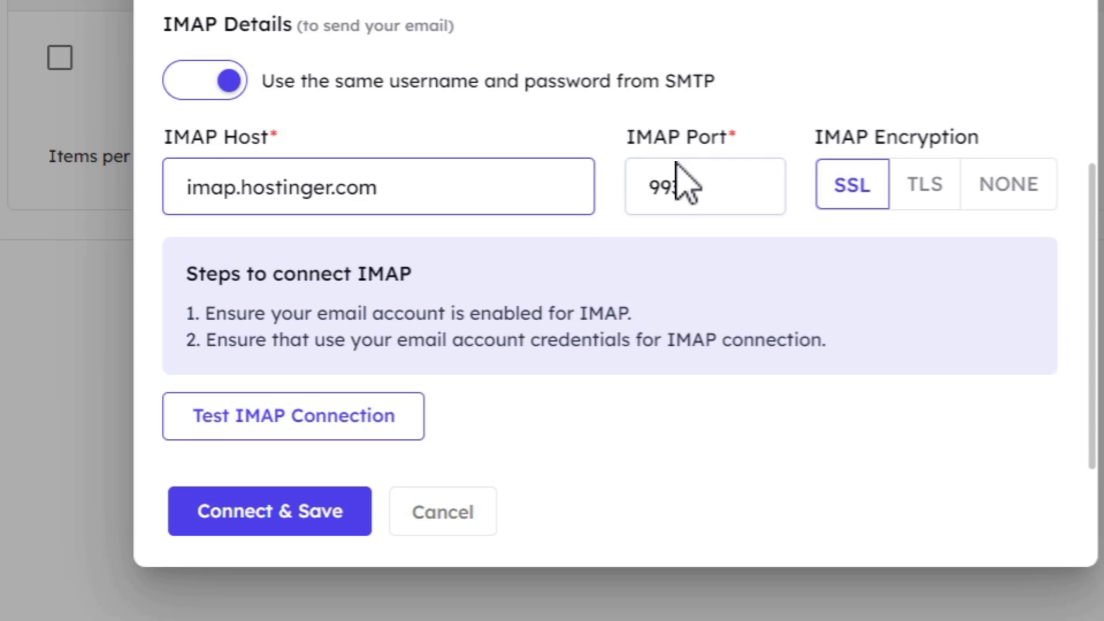
Test the IMAP connection on port 993 with SSL encryption, and connect and save the sgtesting.site mailbox
{"action": "left_click", "coordinate": [676, 166]}
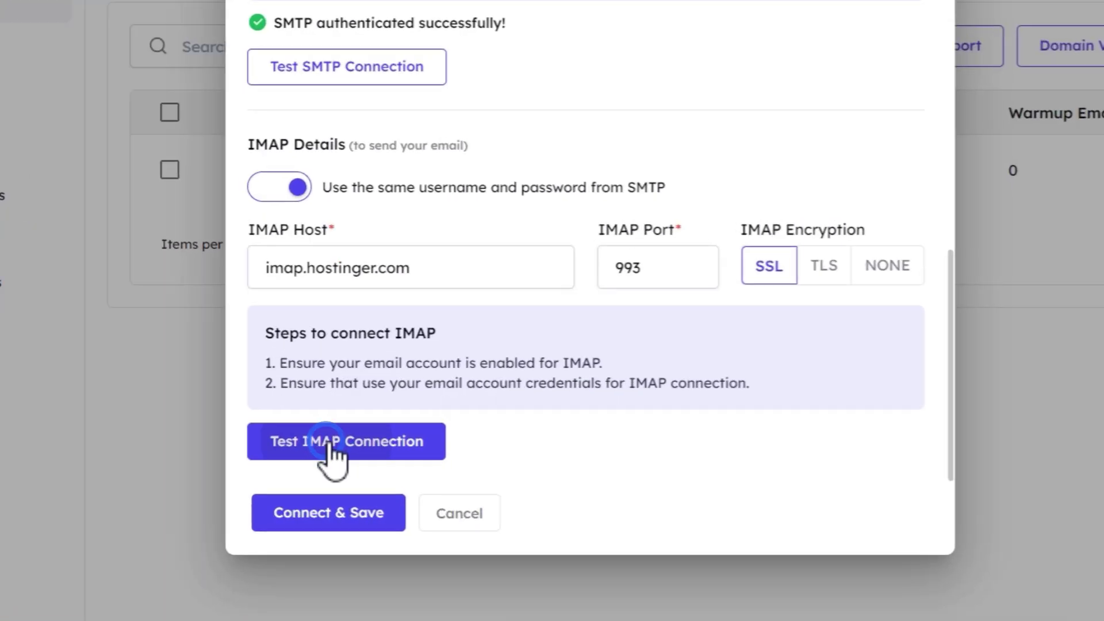
{"action": "left_click", "coordinate": [404, 473]}
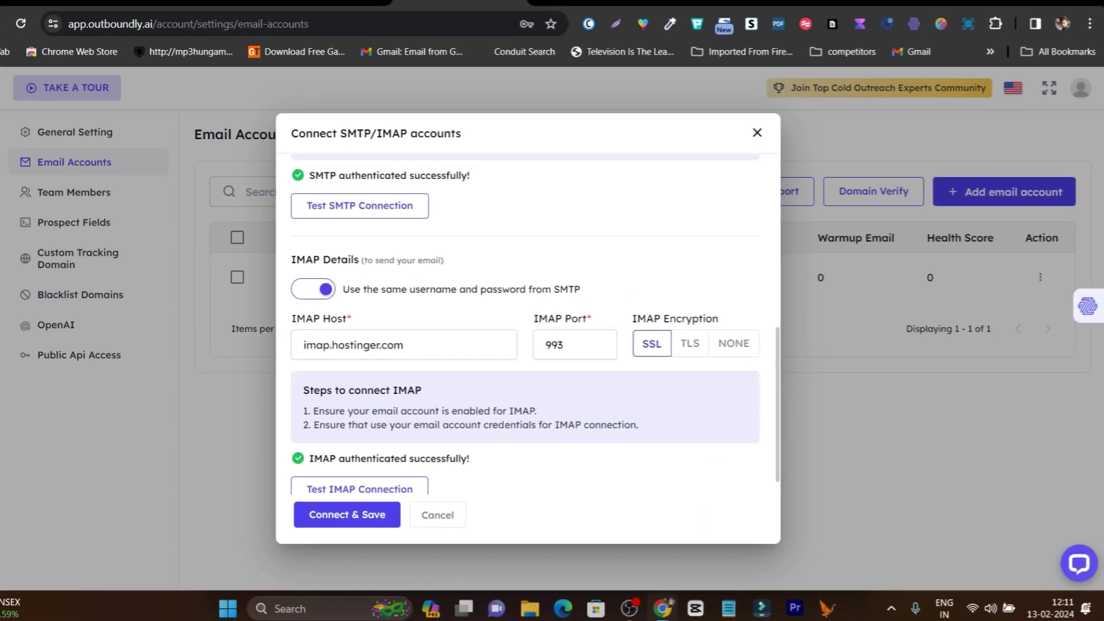
{"action": "scroll", "coordinate": [402, 455], "scroll_direction": "down", "scroll_amount": 1}
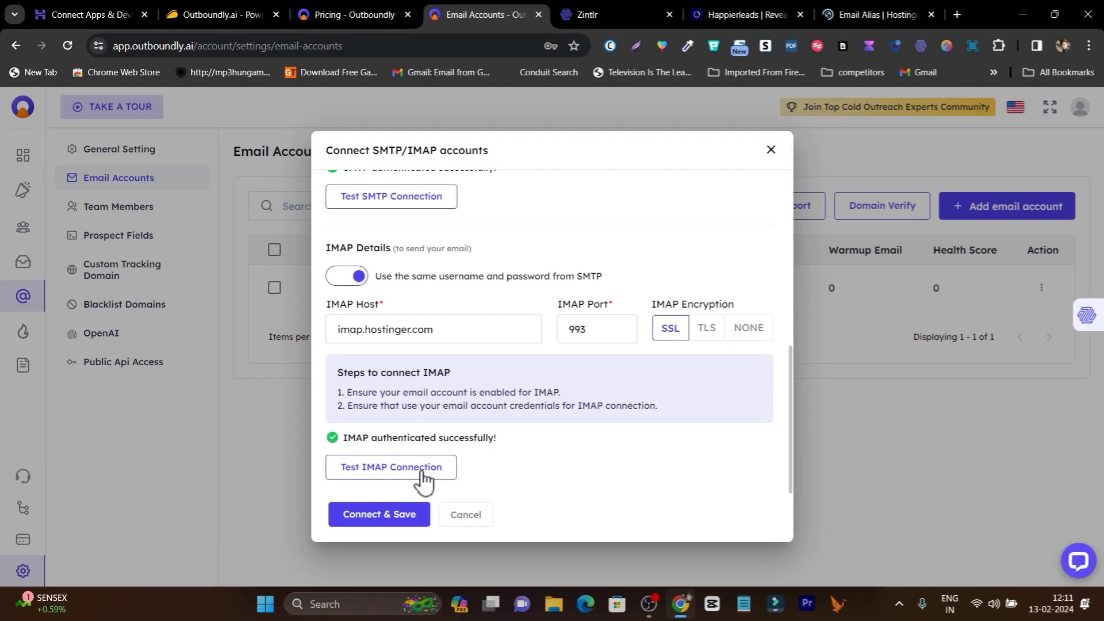
{"action": "left_click", "coordinate": [381, 518]}
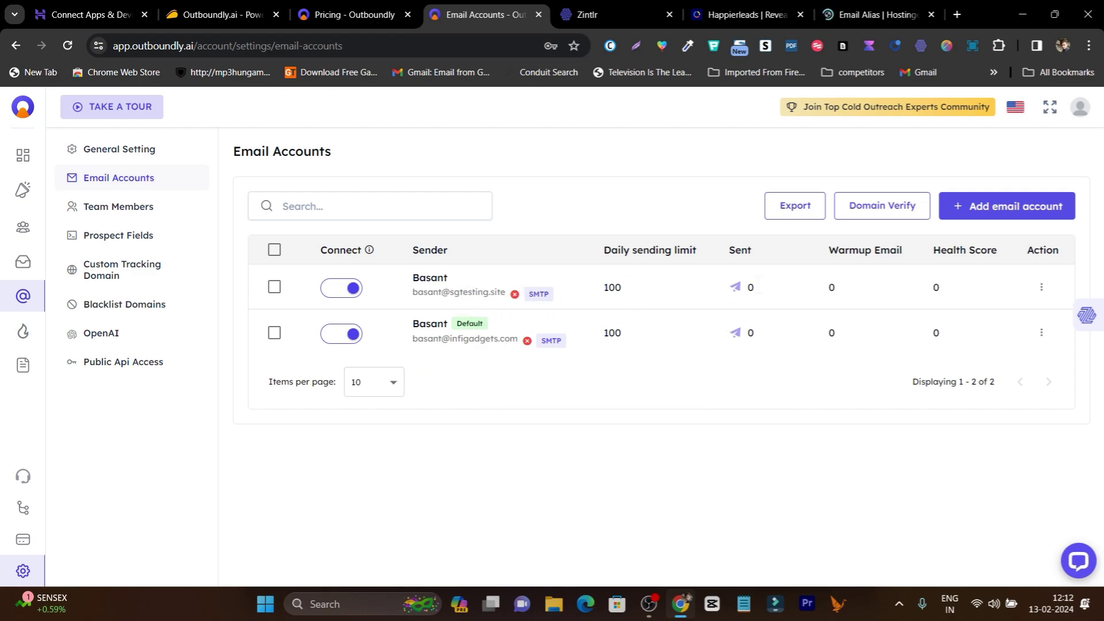
Look at the general settings of the sgtesting.site account and open Warmify from the Email Warmup section
{"action": "left_click", "coordinate": [448, 285]}
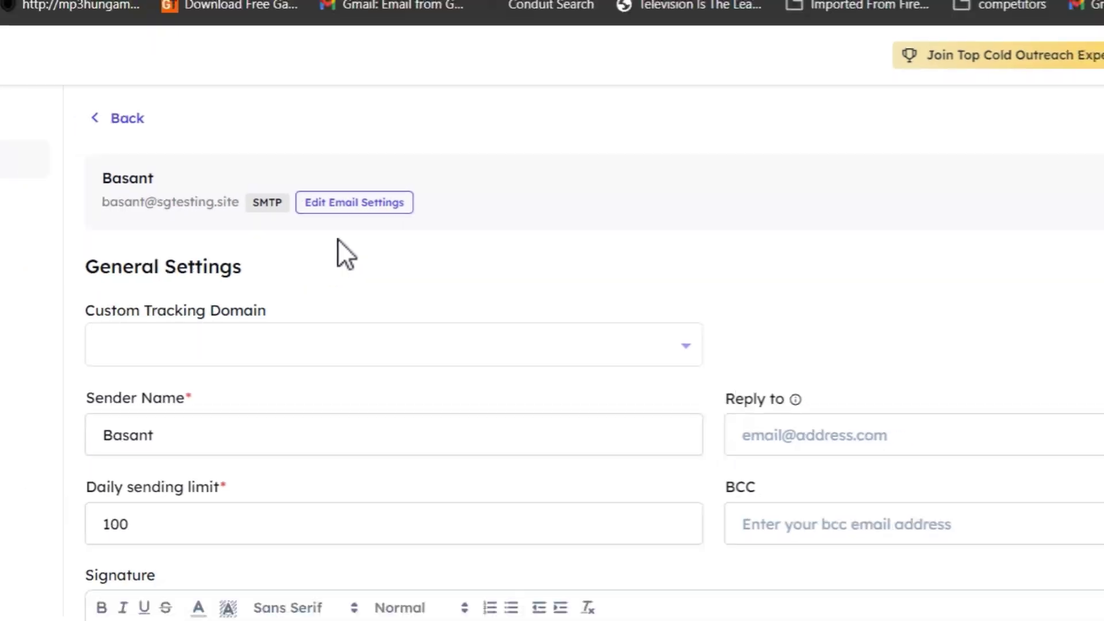
{"action": "scroll", "coordinate": [847, 465], "scroll_direction": "up", "scroll_amount": 2}
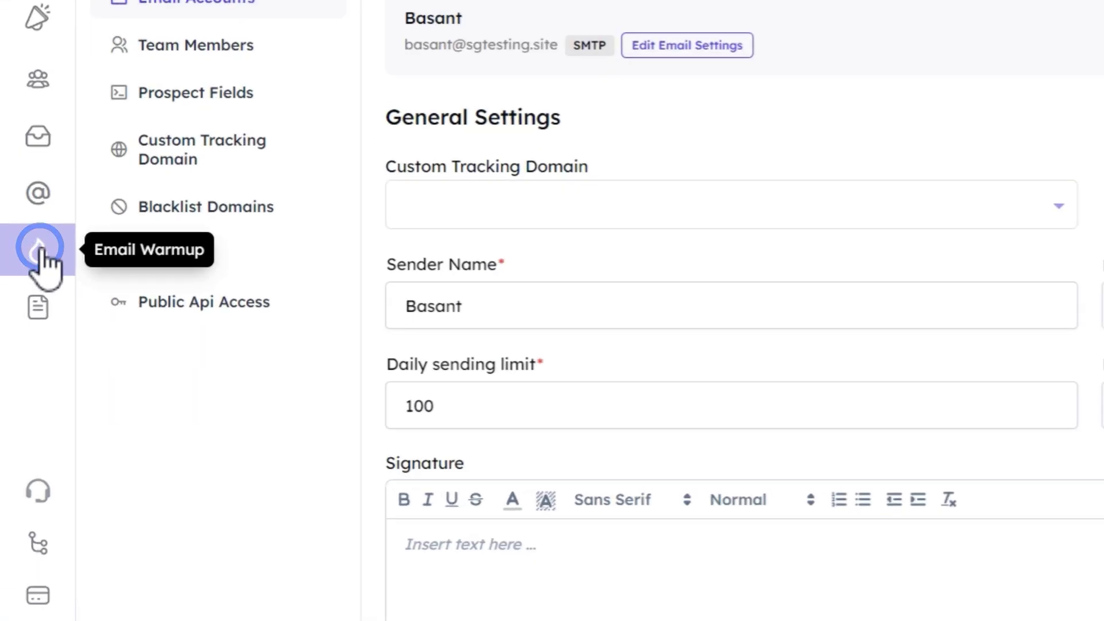
{"action": "left_click", "coordinate": [24, 336]}
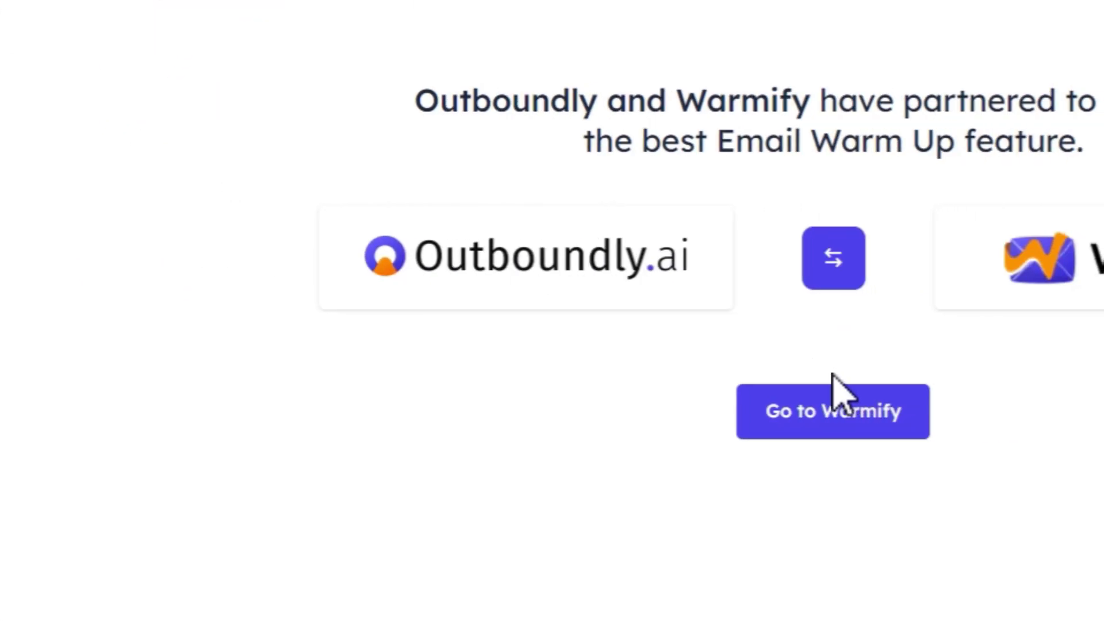
{"action": "left_click", "coordinate": [828, 424]}
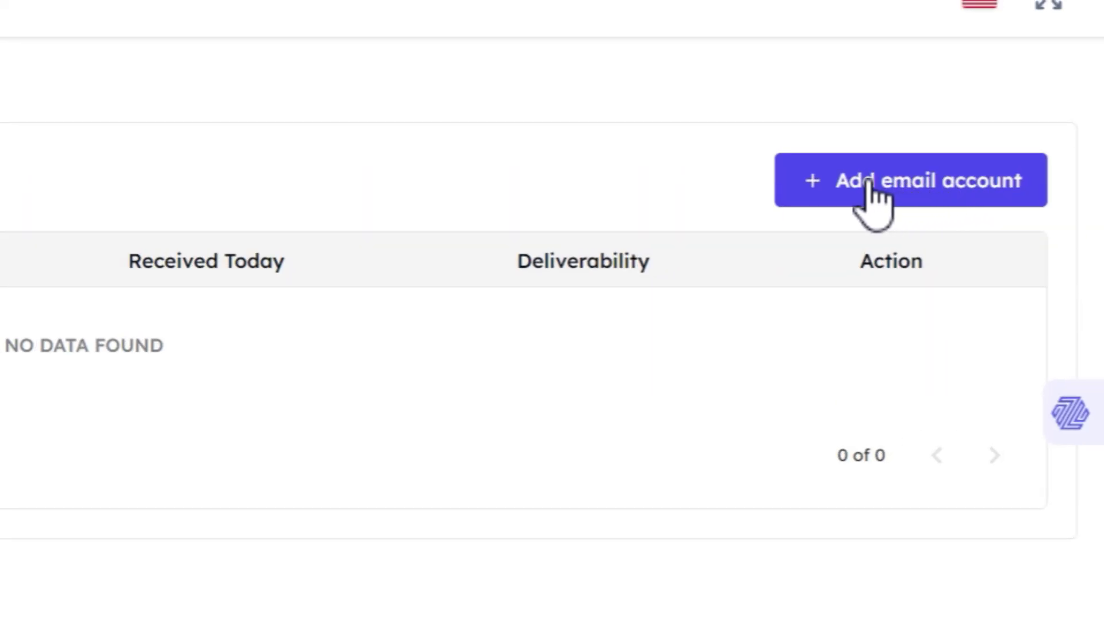
Start adding a single email account via SMTP in Warmify and set its email provider to Other
{"action": "left_click", "coordinate": [858, 185]}
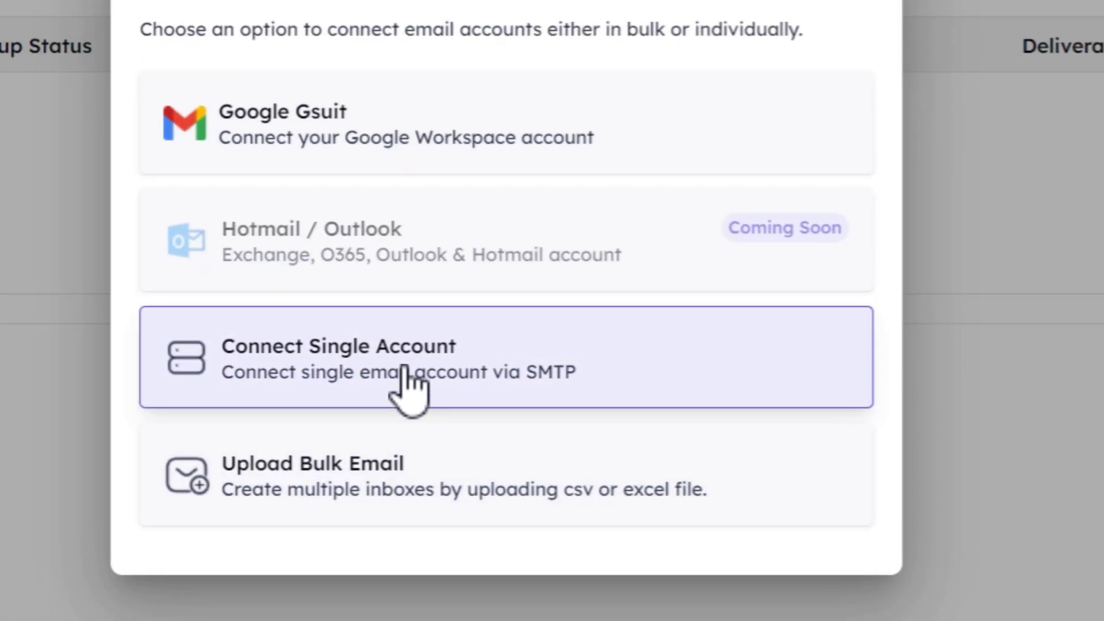
{"action": "left_click", "coordinate": [406, 380]}
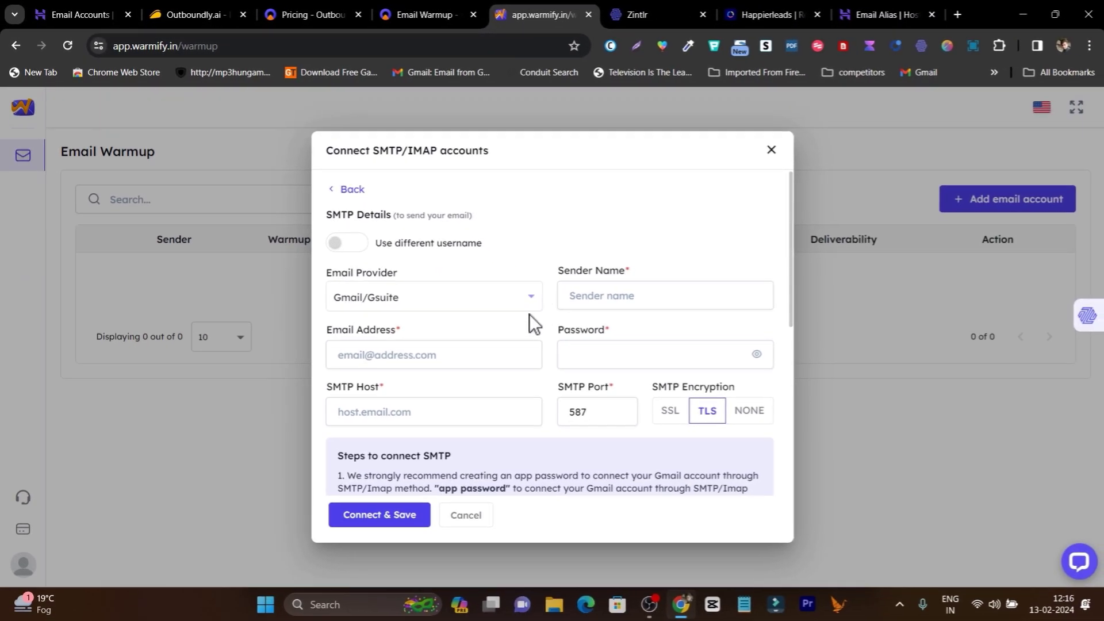
{"action": "left_click", "coordinate": [481, 299]}
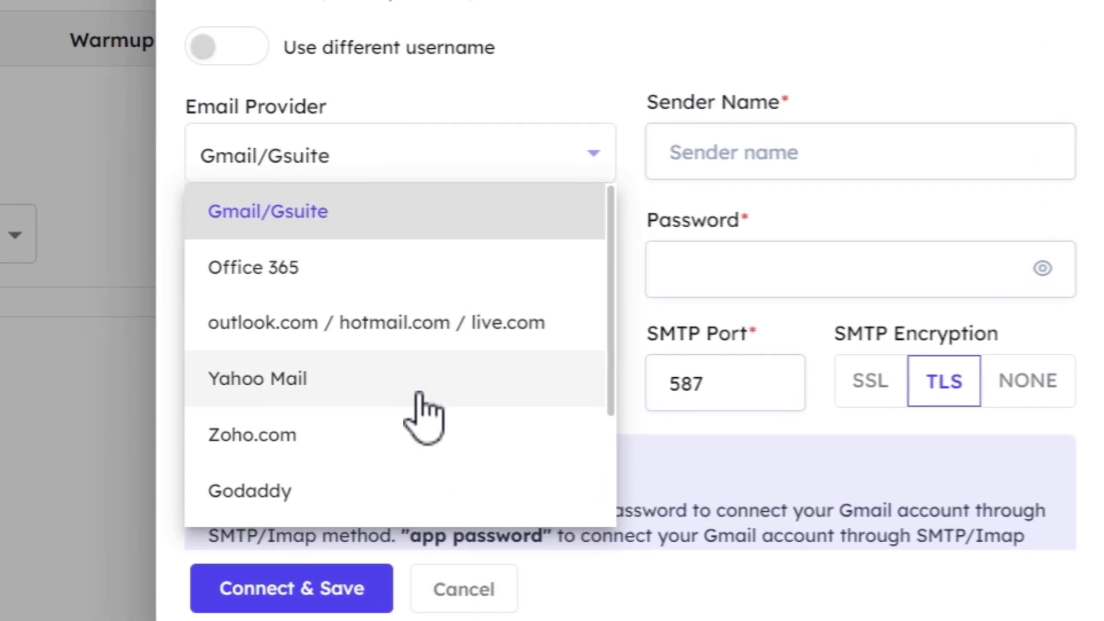
{"action": "scroll", "coordinate": [443, 391], "scroll_direction": "down", "scroll_amount": 3}
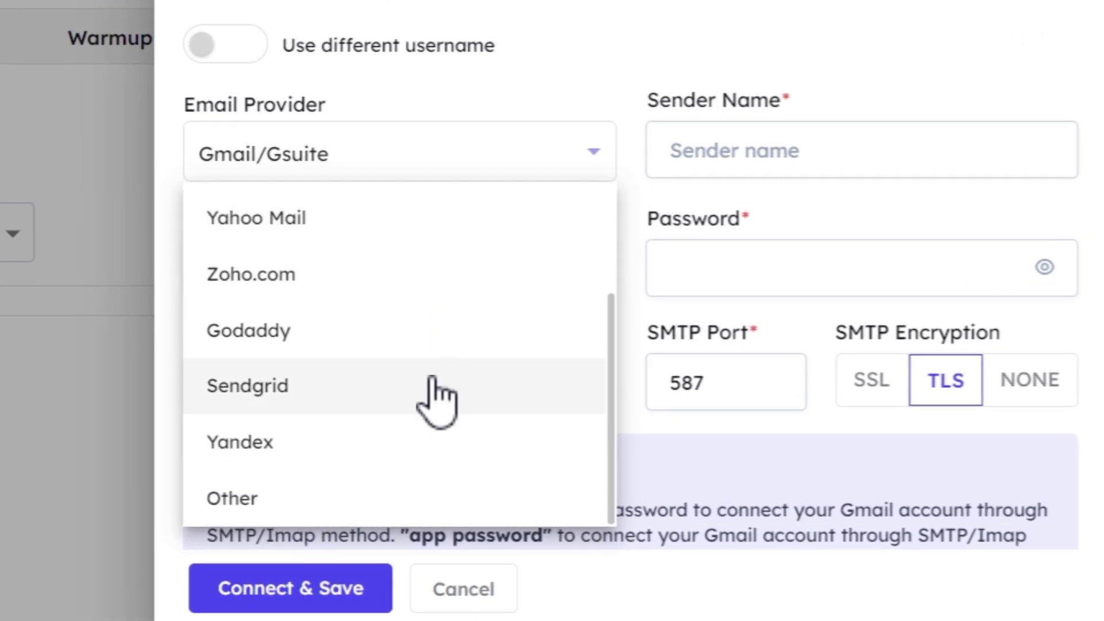
{"action": "left_click", "coordinate": [295, 469]}
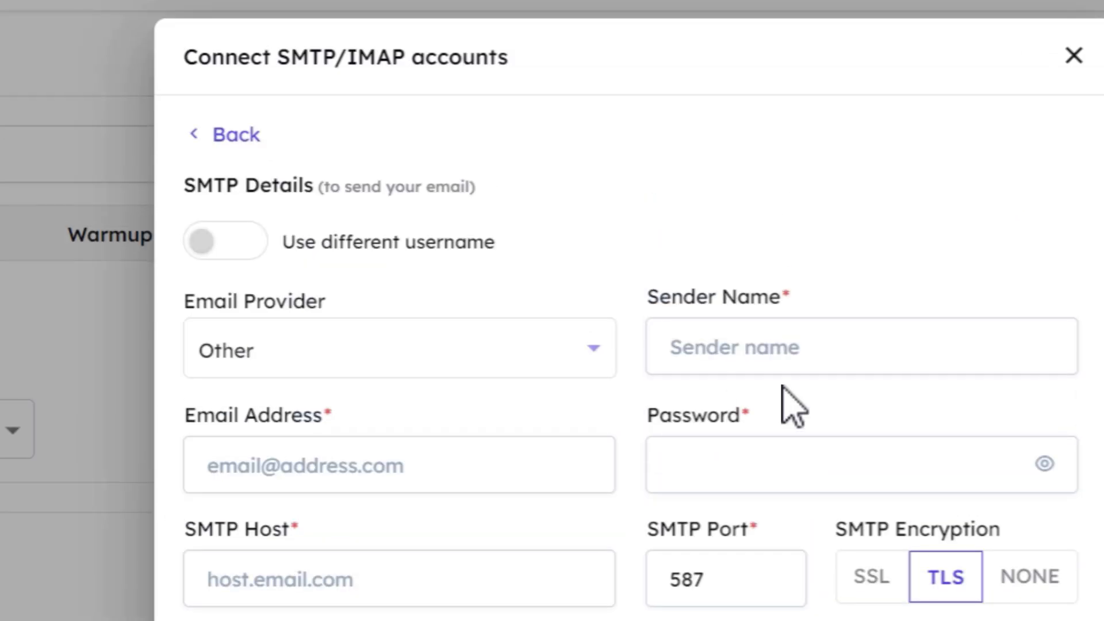
Enter the sender name and mailbox connection details with imap.hostinger.com as the IMAP host, and save the Warmify account
{"action": "left_click", "coordinate": [821, 121]}
{"action": "type", "text": "B"}
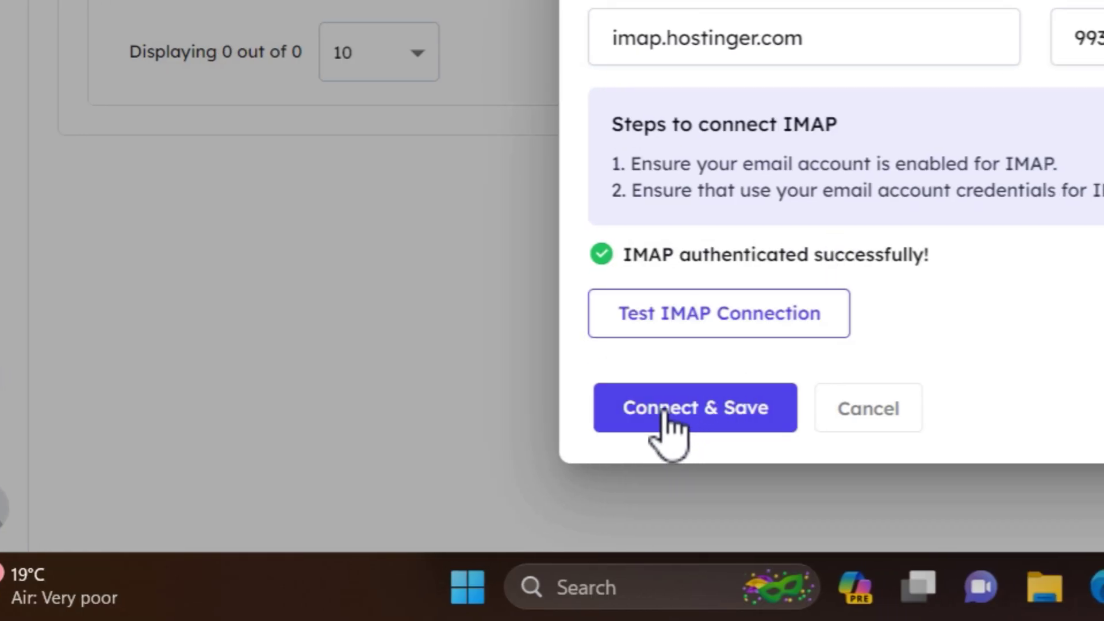
{"action": "left_click", "coordinate": [661, 407]}
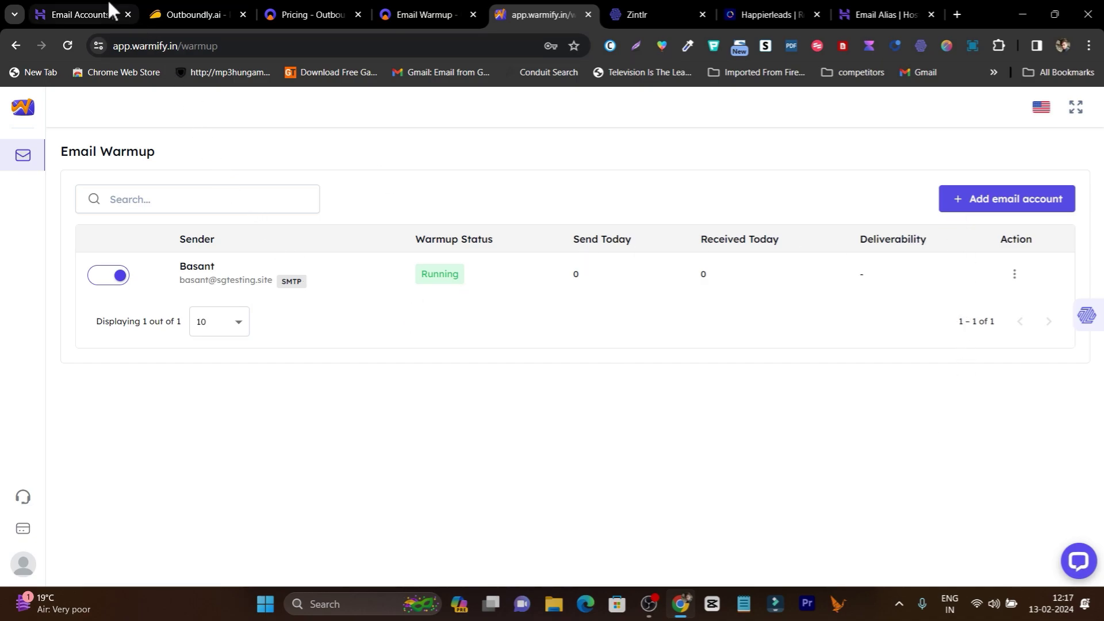
Switch back to Outboundly, view the current campaigns and open Prospect Management
{"action": "left_click", "coordinate": [460, 12]}
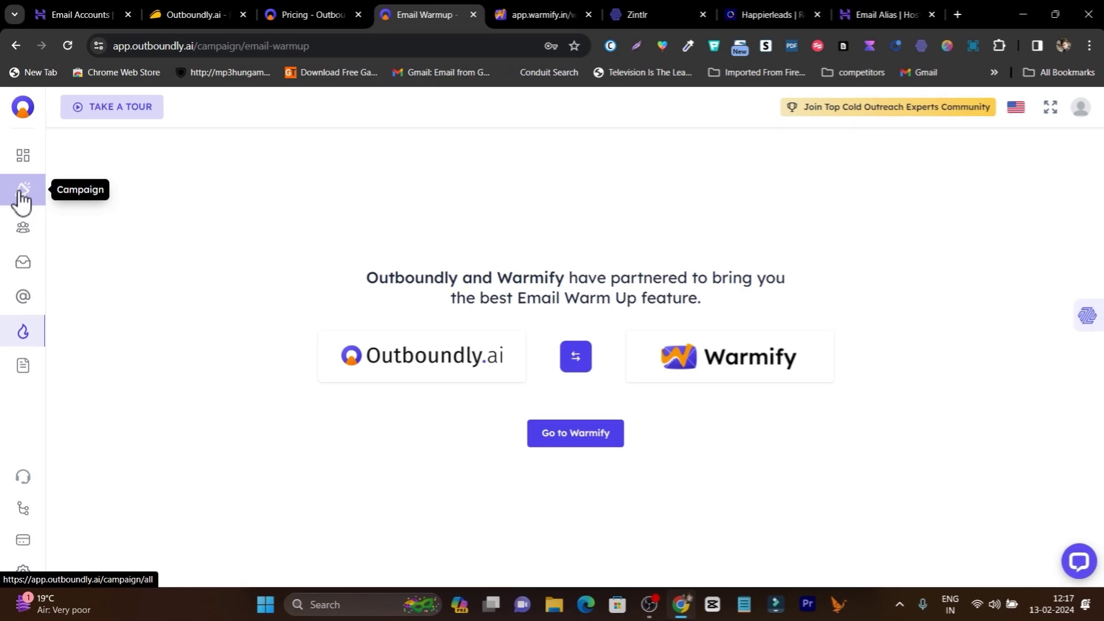
{"action": "left_click", "coordinate": [21, 194]}
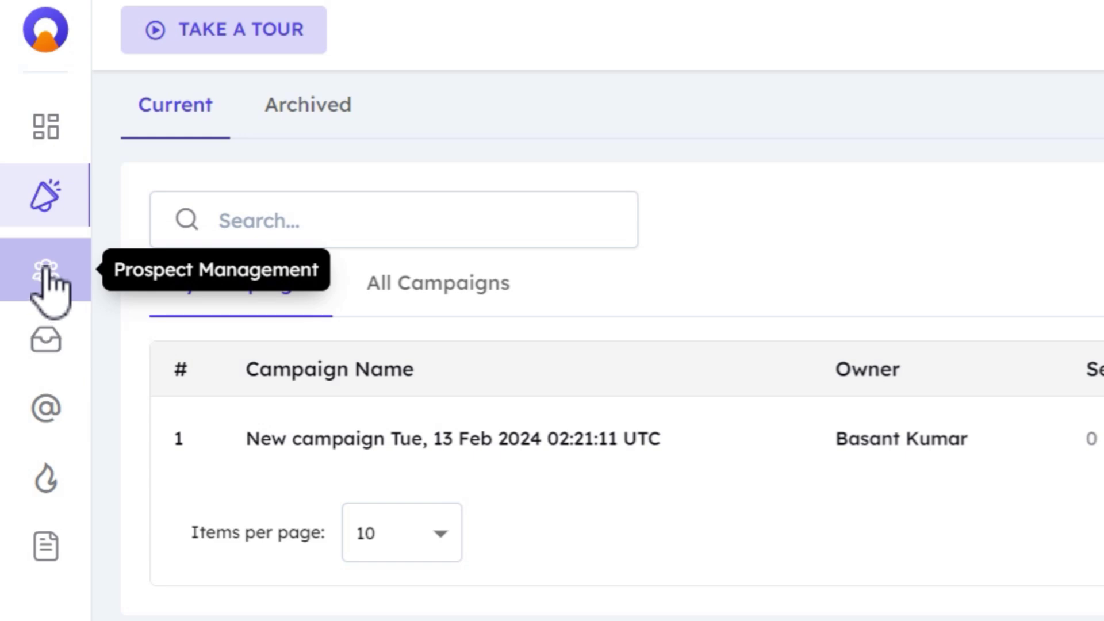
{"action": "left_click", "coordinate": [48, 270]}
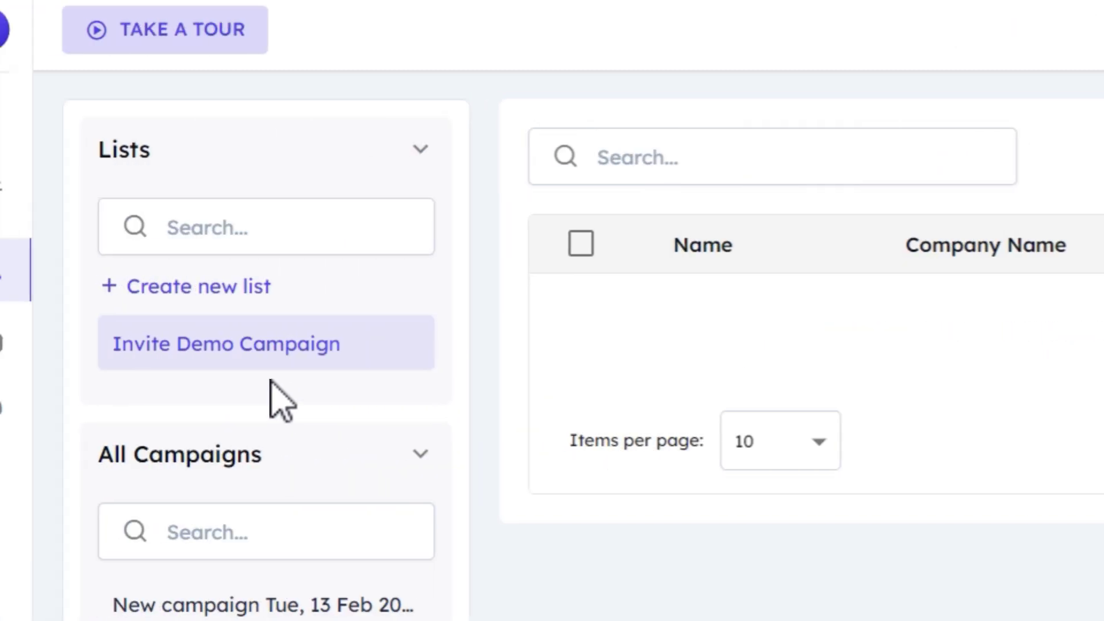
Look through the fields of the Add Prospect form for the Invite Demo Campaign list and close it without adding anyone
{"action": "mouse_move", "coordinate": [195, 362]}
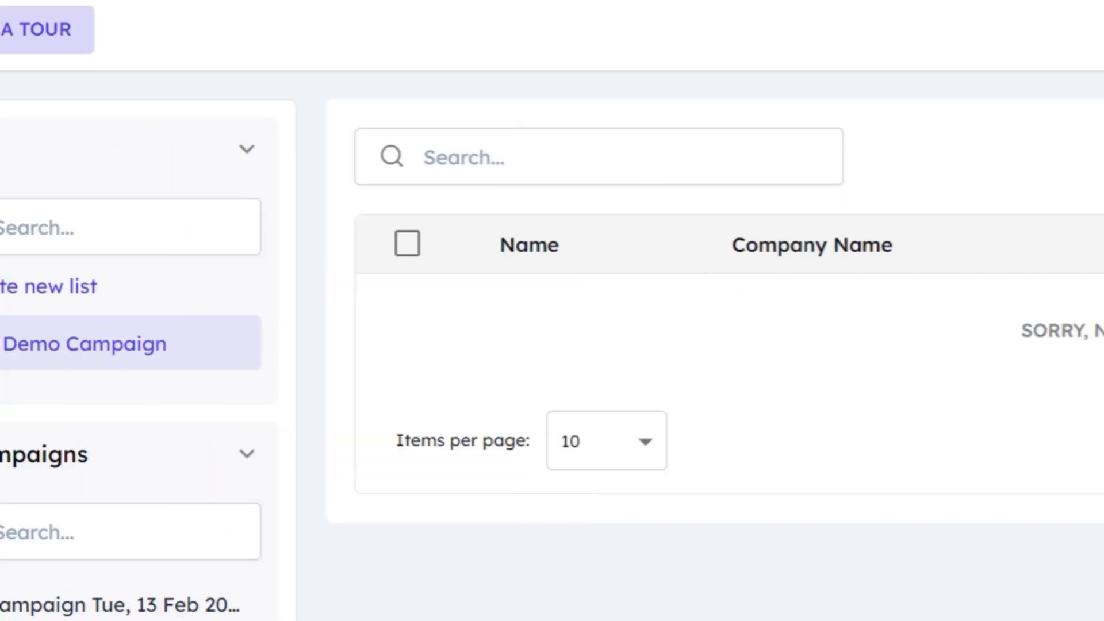
{"action": "left_click", "coordinate": [898, 164]}
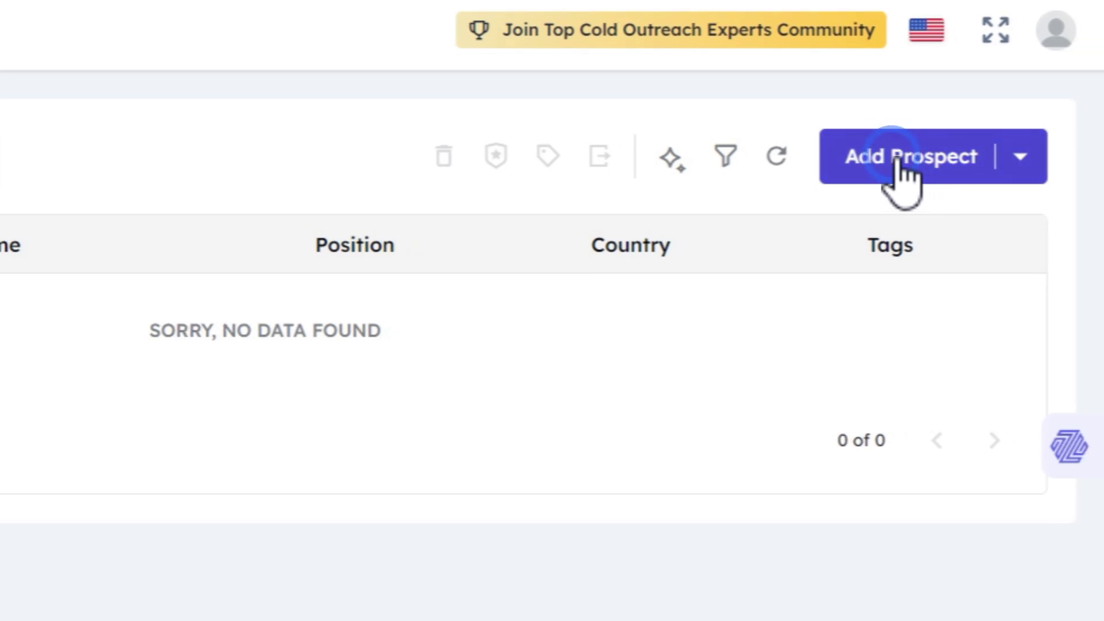
{"action": "scroll", "coordinate": [345, 403], "scroll_direction": "down", "scroll_amount": 10}
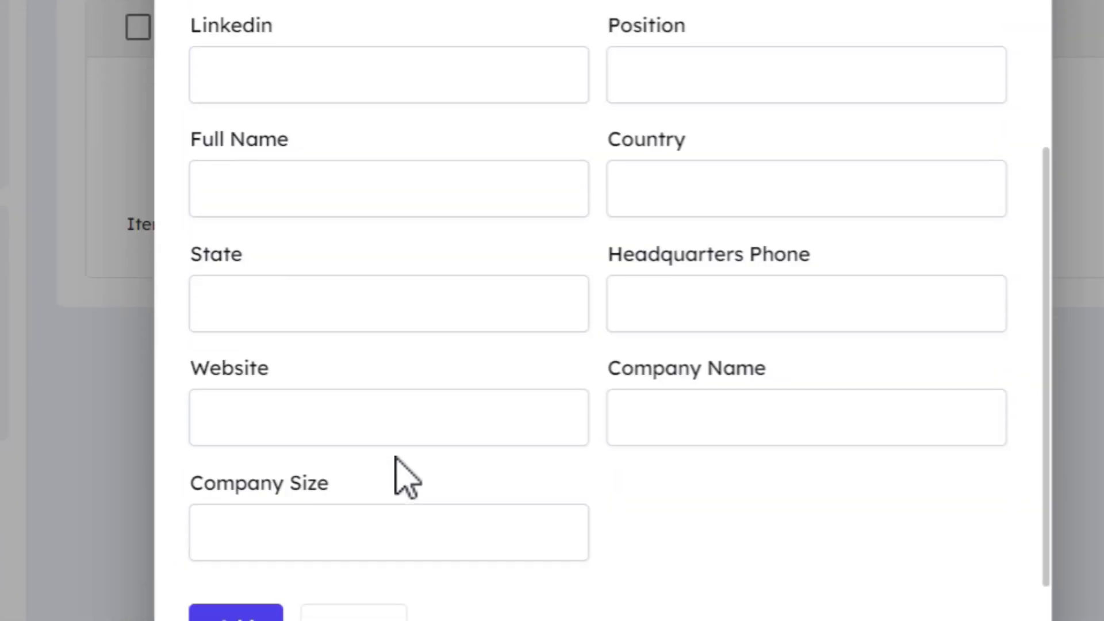
{"action": "scroll", "coordinate": [621, 345], "scroll_direction": "up", "scroll_amount": 10}
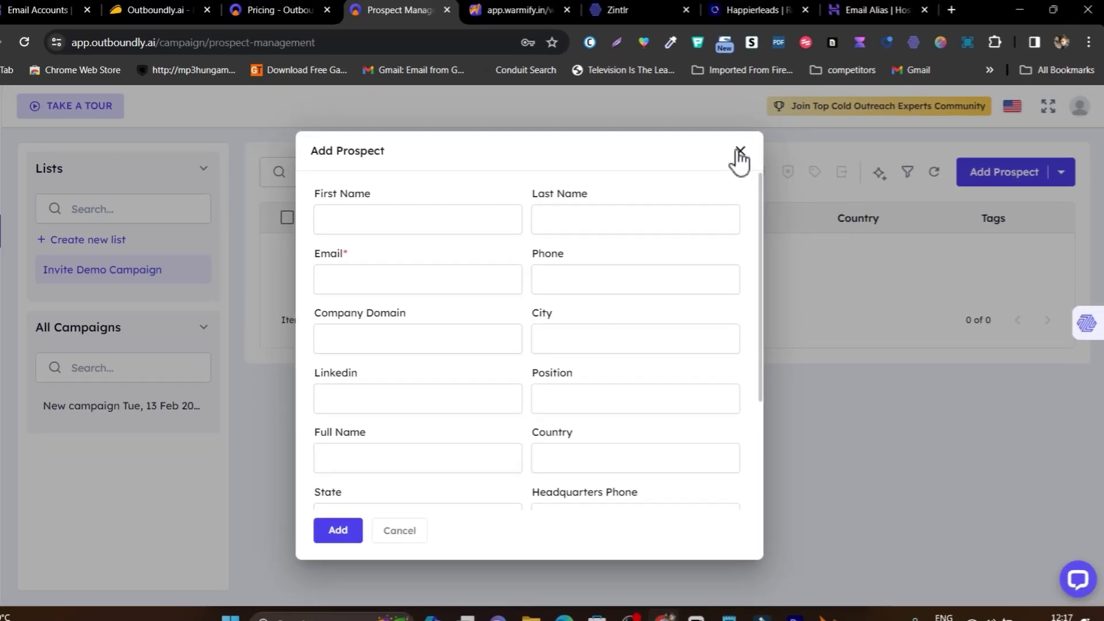
{"action": "left_click", "coordinate": [423, 157]}
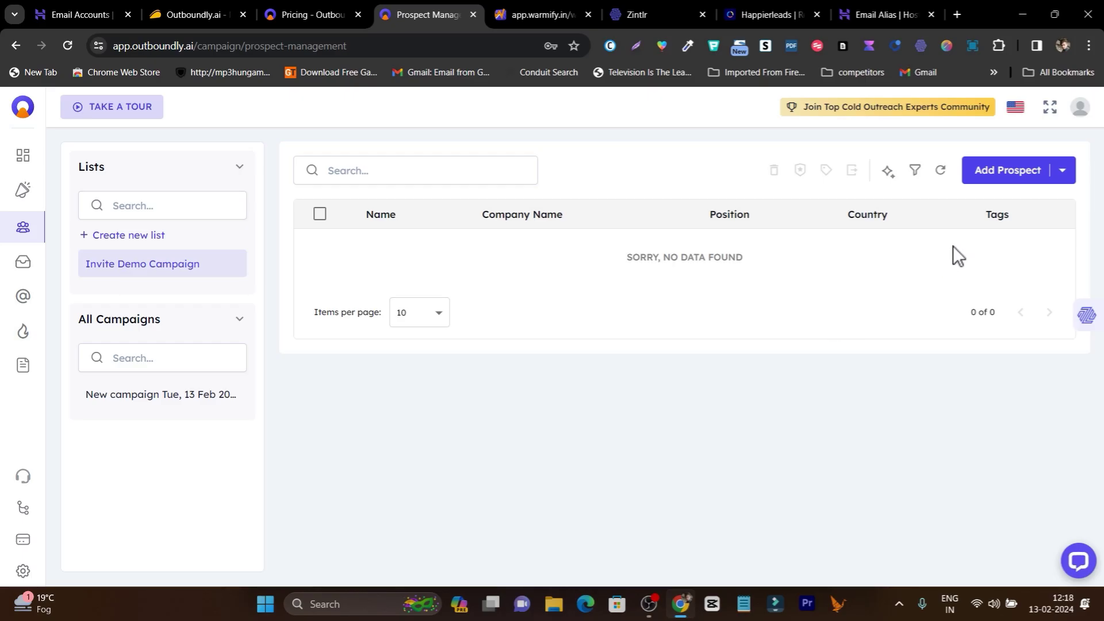
{"action": "left_click", "coordinate": [1062, 172]}
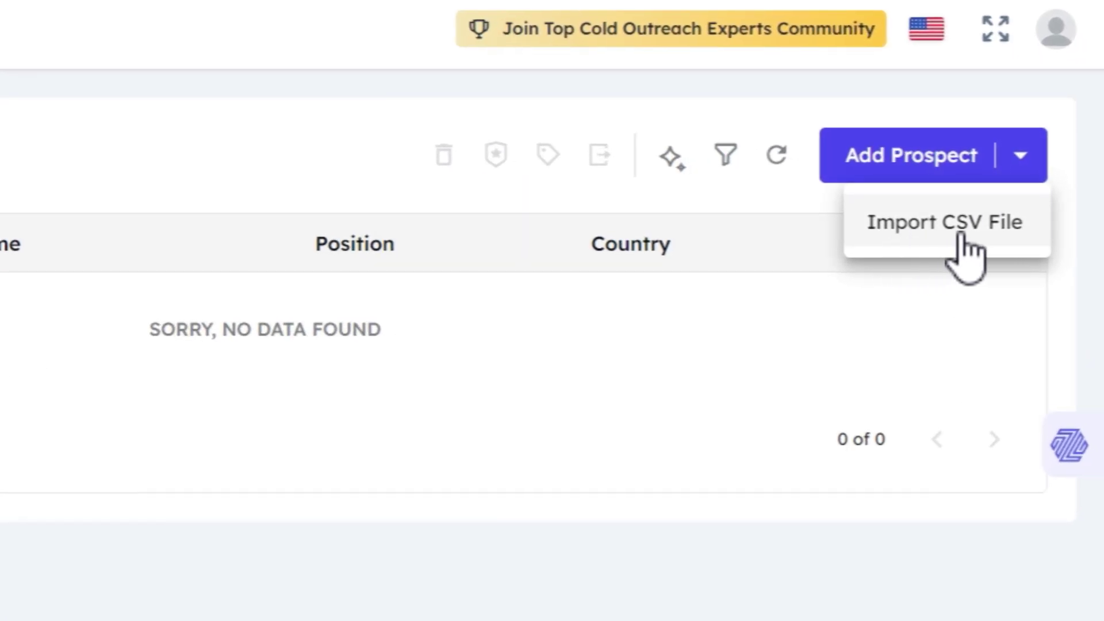
{"action": "left_click", "coordinate": [963, 229]}
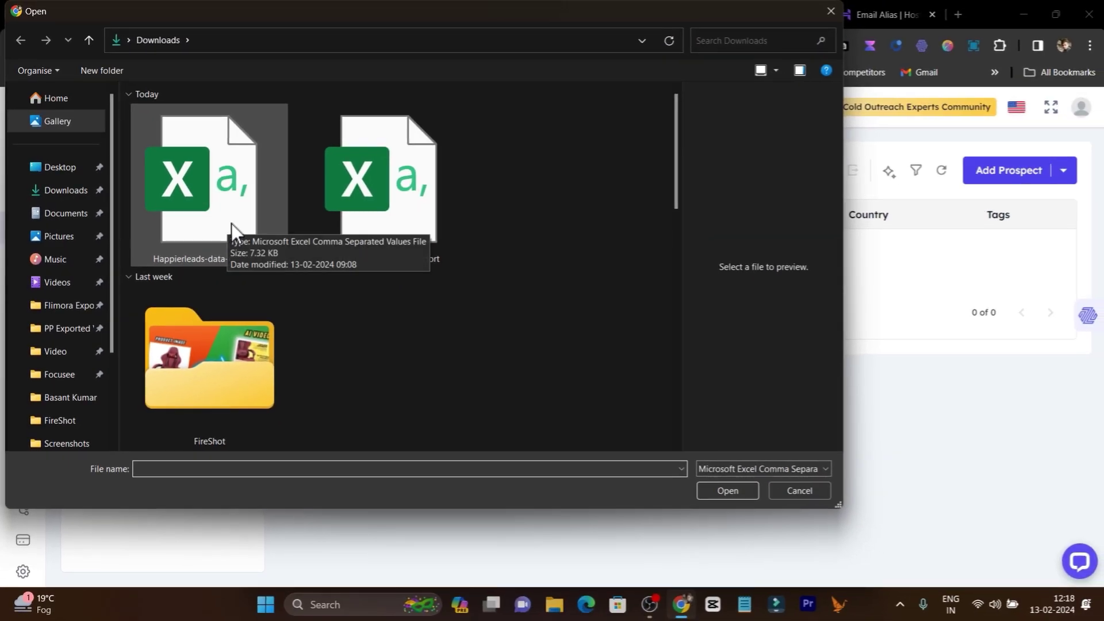
{"action": "left_click", "coordinate": [460, 259]}
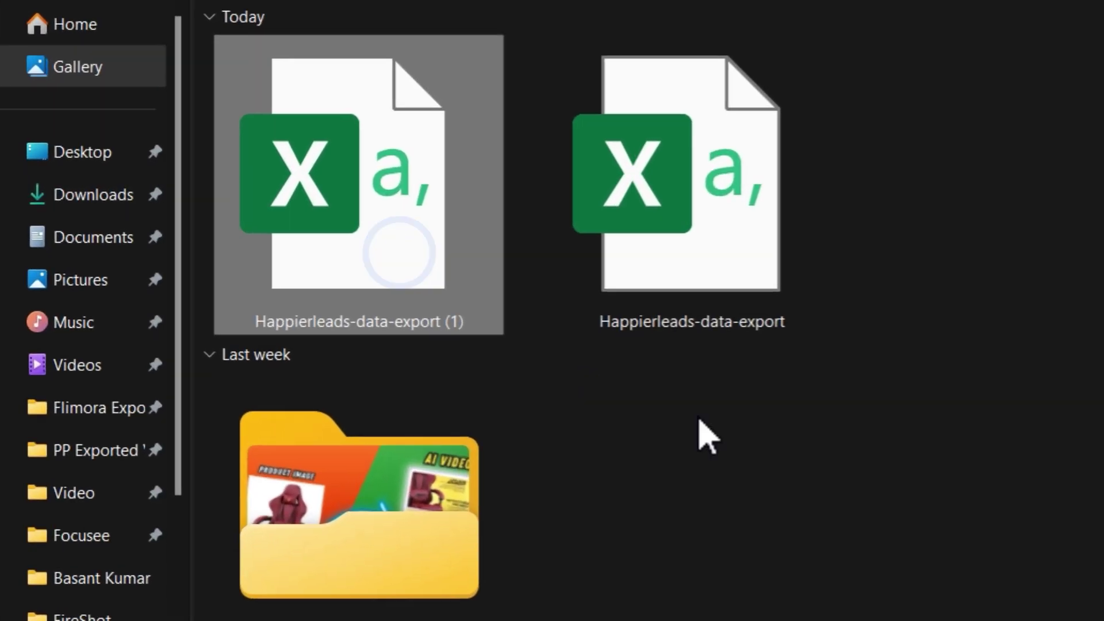
{"action": "left_click", "coordinate": [357, 252]}
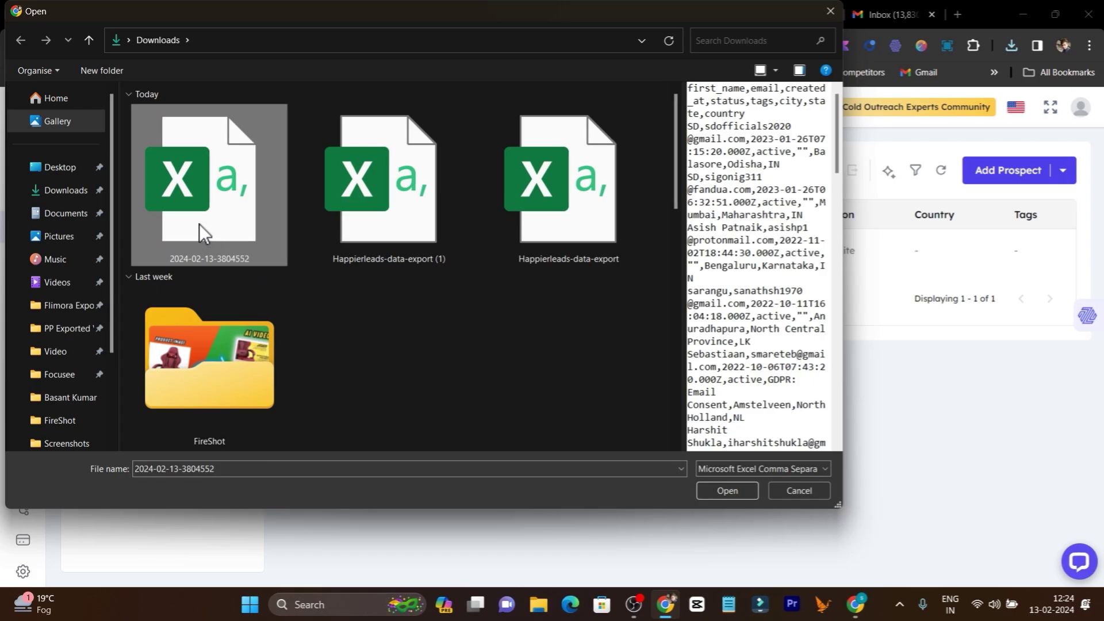
{"action": "left_click", "coordinate": [727, 490]}
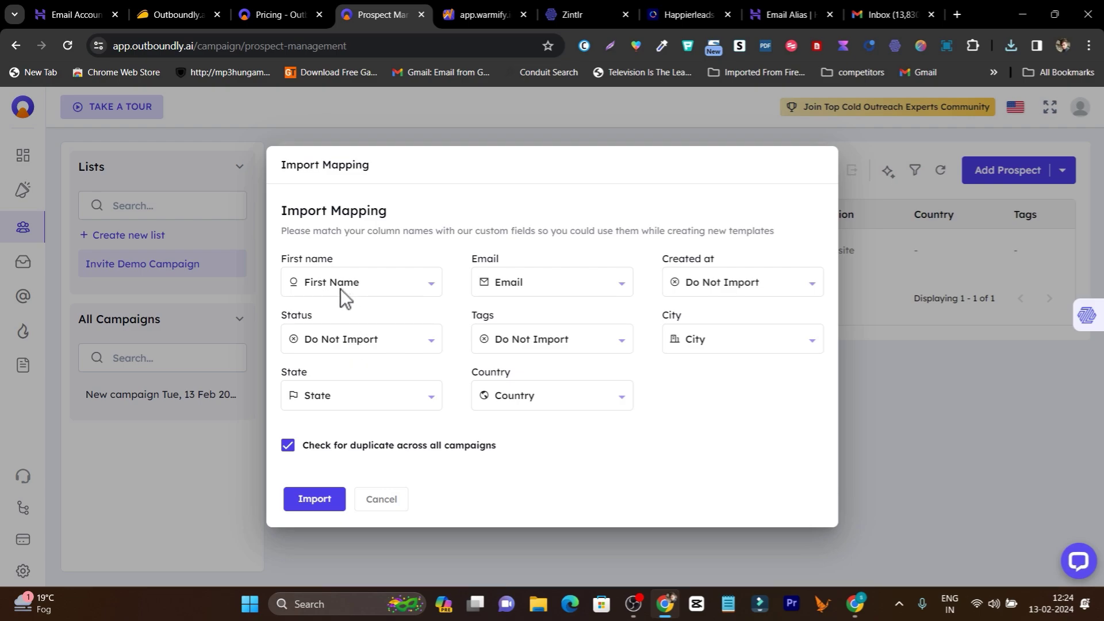
Leave the Tags column on Do Not Import and upload the mapped contacts with duplicate checking across all campaigns
{"action": "left_click", "coordinate": [519, 339]}
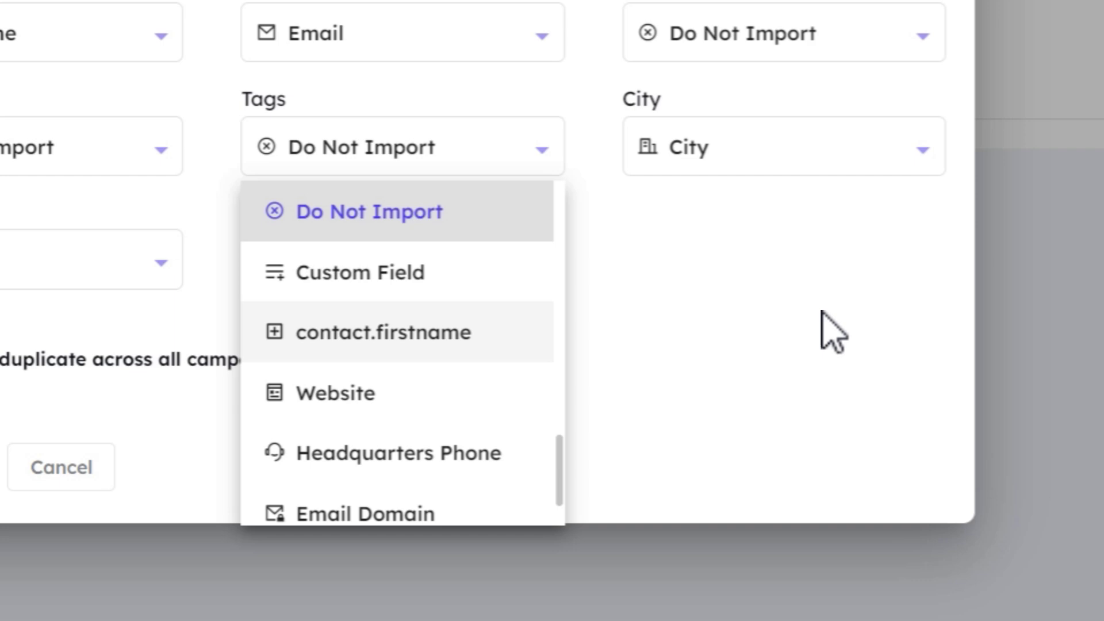
{"action": "left_click", "coordinate": [833, 332]}
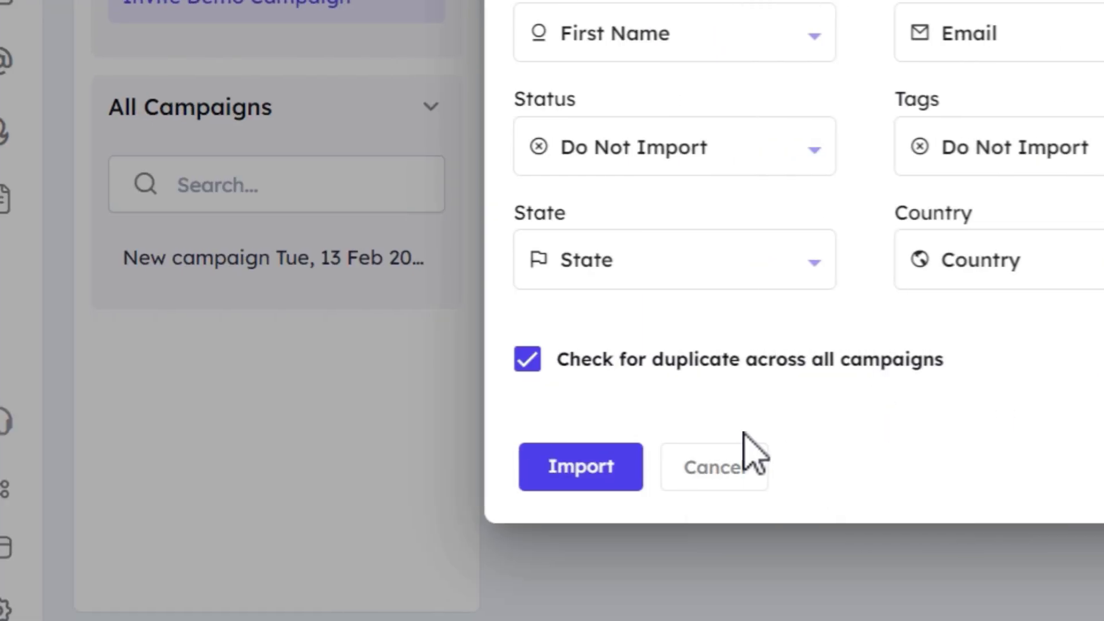
{"action": "left_click", "coordinate": [615, 484]}
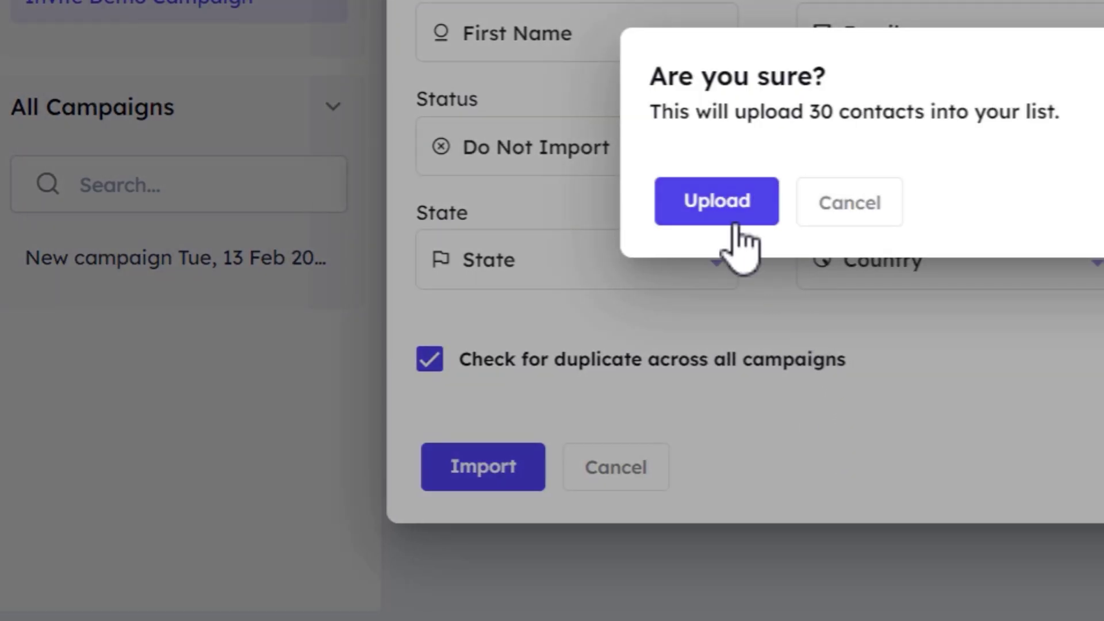
{"action": "left_click", "coordinate": [858, 192]}
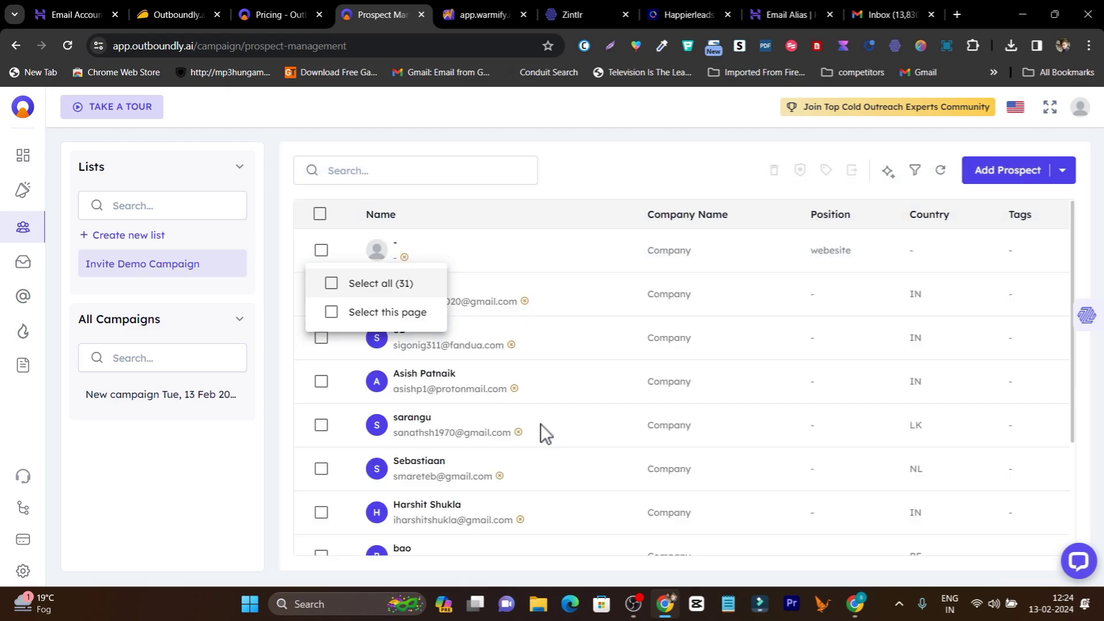
Look through the imported prospects in the Invite Demo Campaign list and check the options for selecting them in bulk
{"action": "left_click", "coordinate": [636, 184]}
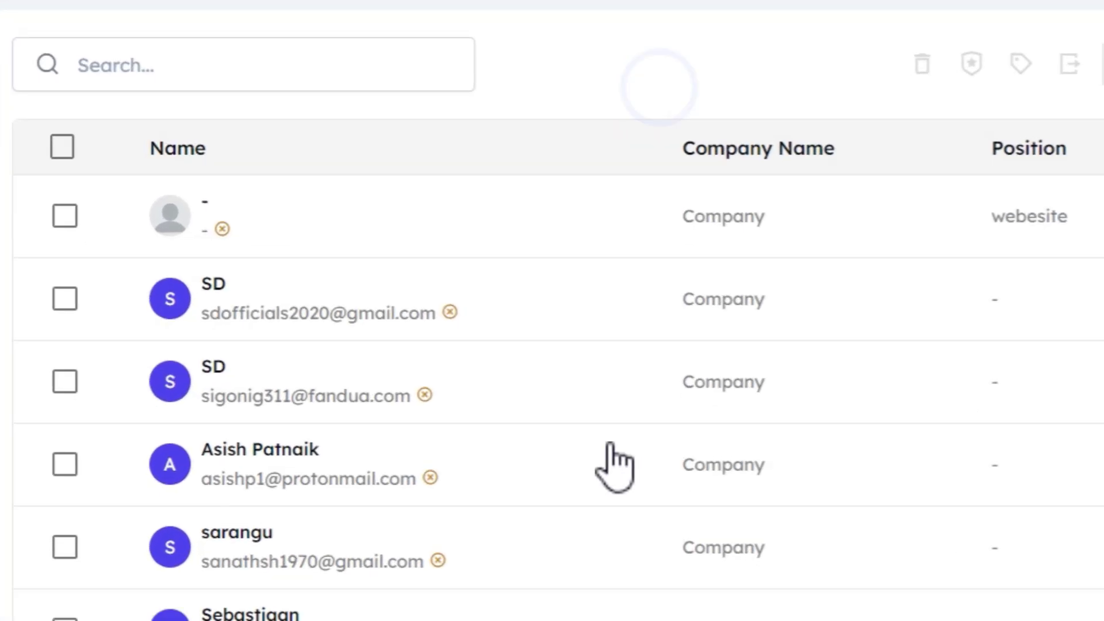
{"action": "scroll", "coordinate": [601, 426], "scroll_direction": "down", "scroll_amount": 3}
{"action": "scroll", "coordinate": [601, 426], "scroll_direction": "up", "scroll_amount": 3}
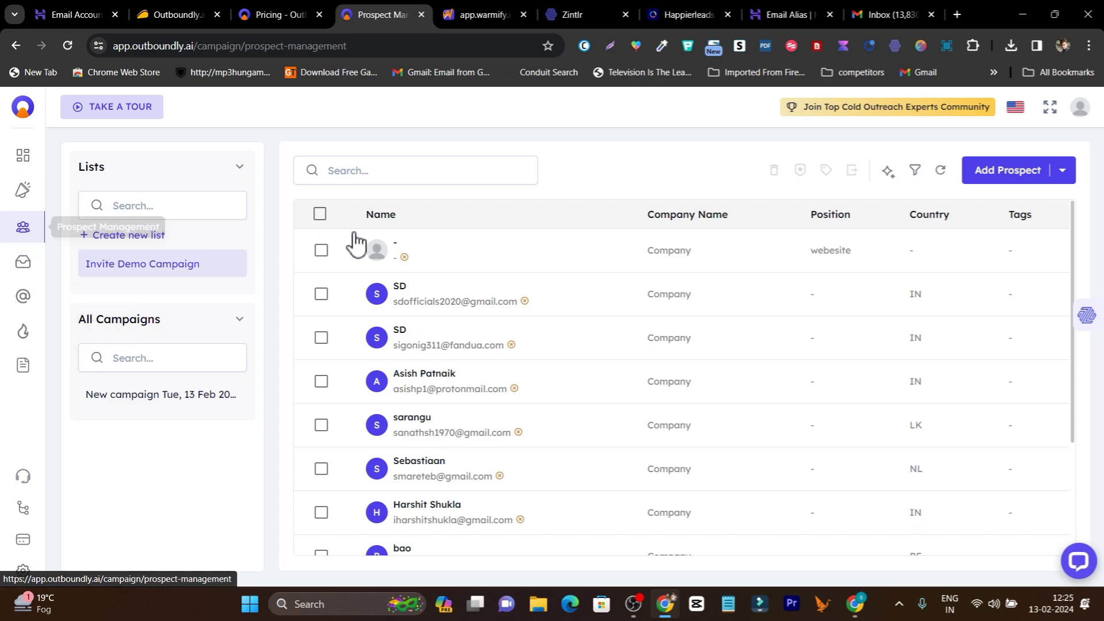
{"action": "left_click", "coordinate": [320, 214]}
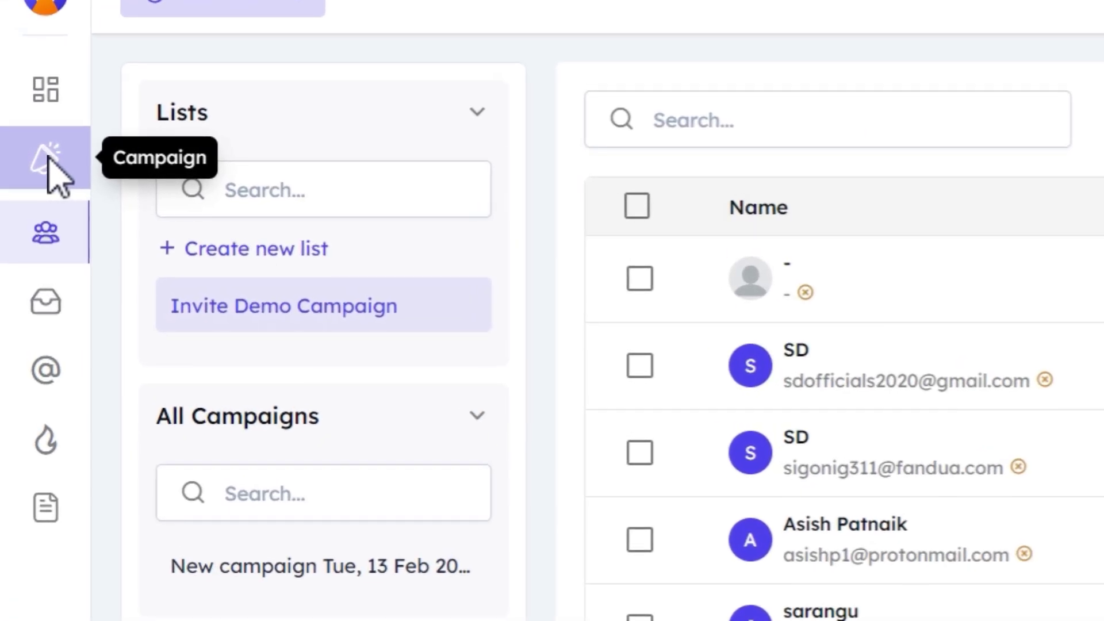
Create a new campaign and move in the prospects of the Invite Demo Campaign list with duplicate checking across all campaigns
{"action": "left_click", "coordinate": [24, 188]}
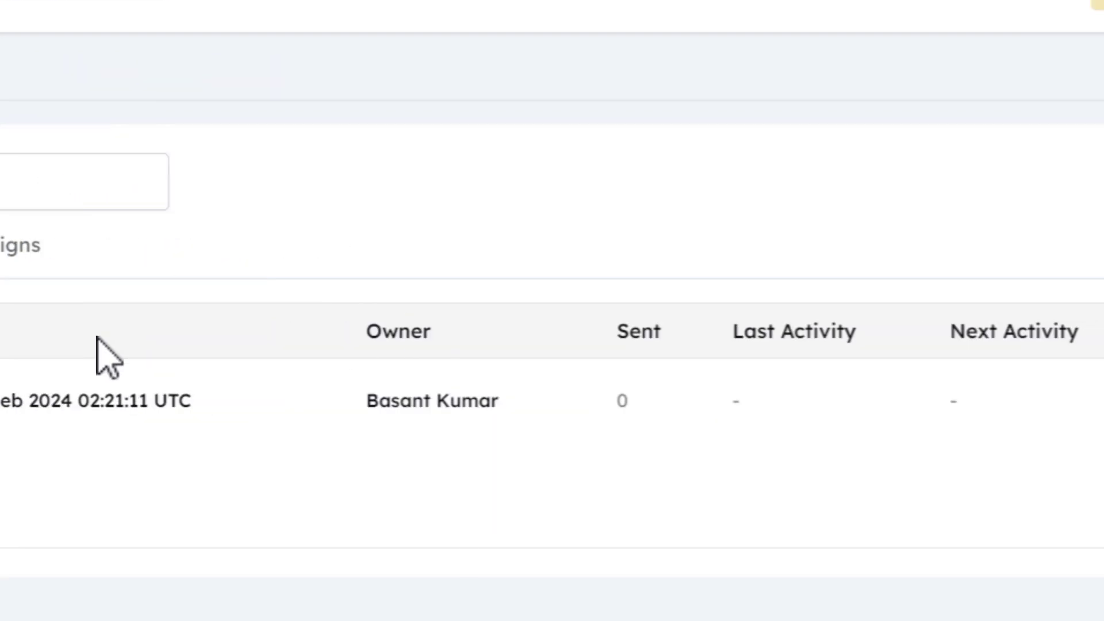
{"action": "left_click", "coordinate": [936, 187]}
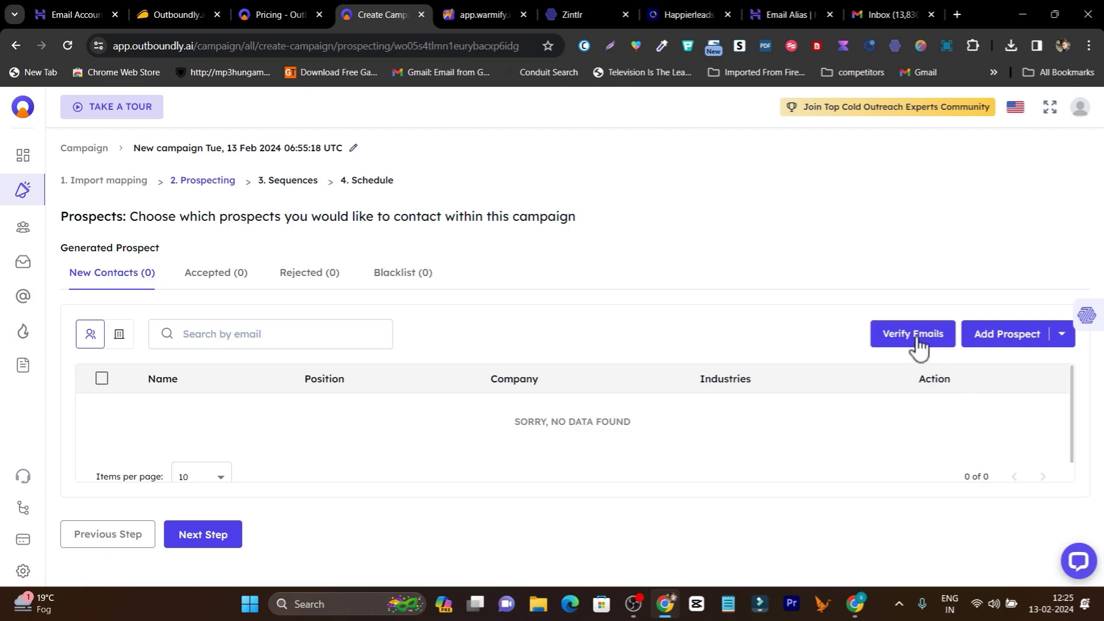
{"action": "left_click", "coordinate": [1060, 340]}
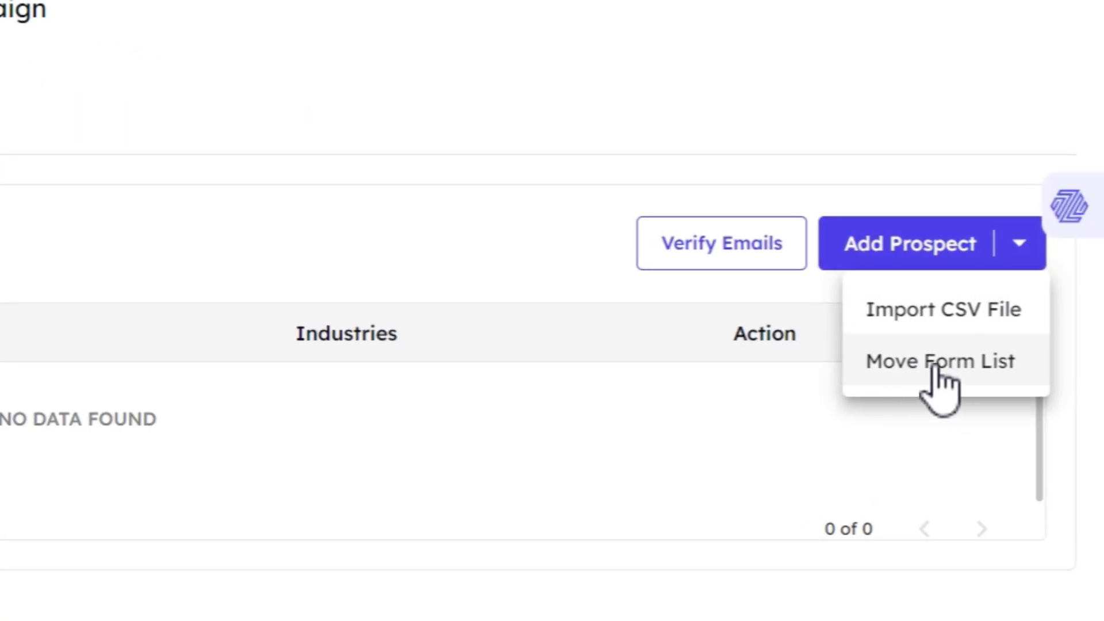
{"action": "left_click", "coordinate": [938, 380]}
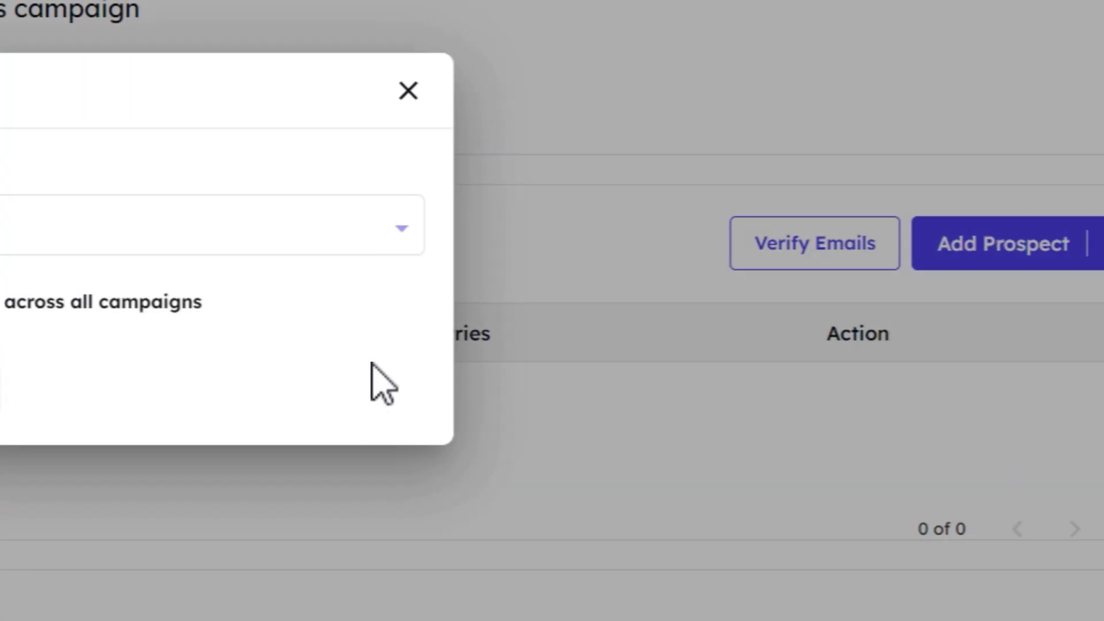
{"action": "left_click", "coordinate": [298, 206]}
{"action": "left_click", "coordinate": [256, 293]}
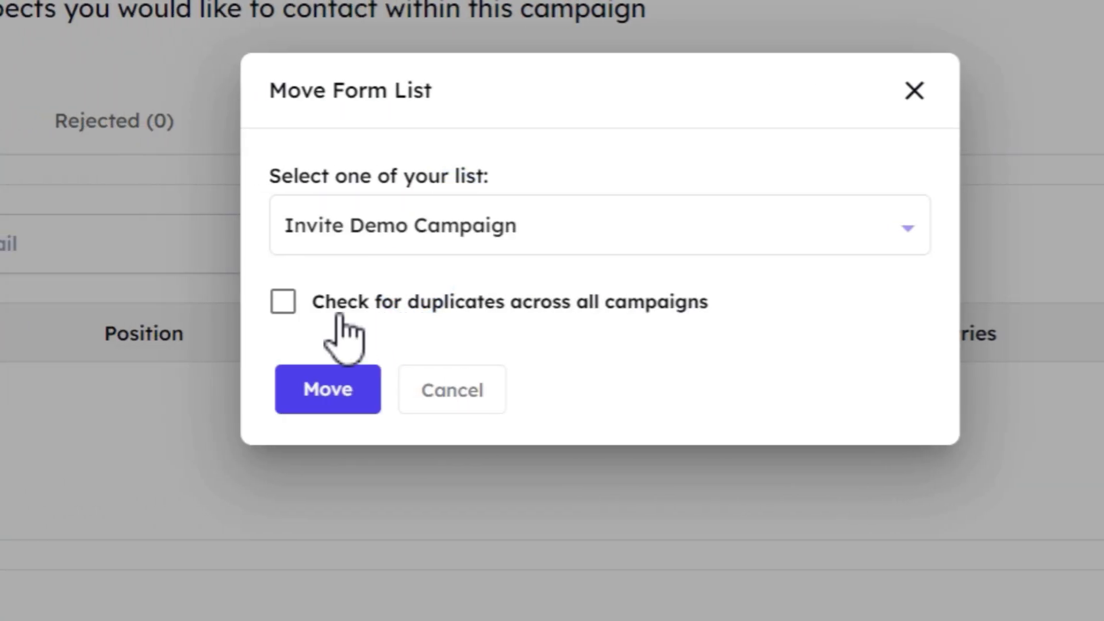
{"action": "left_click", "coordinate": [128, 302]}
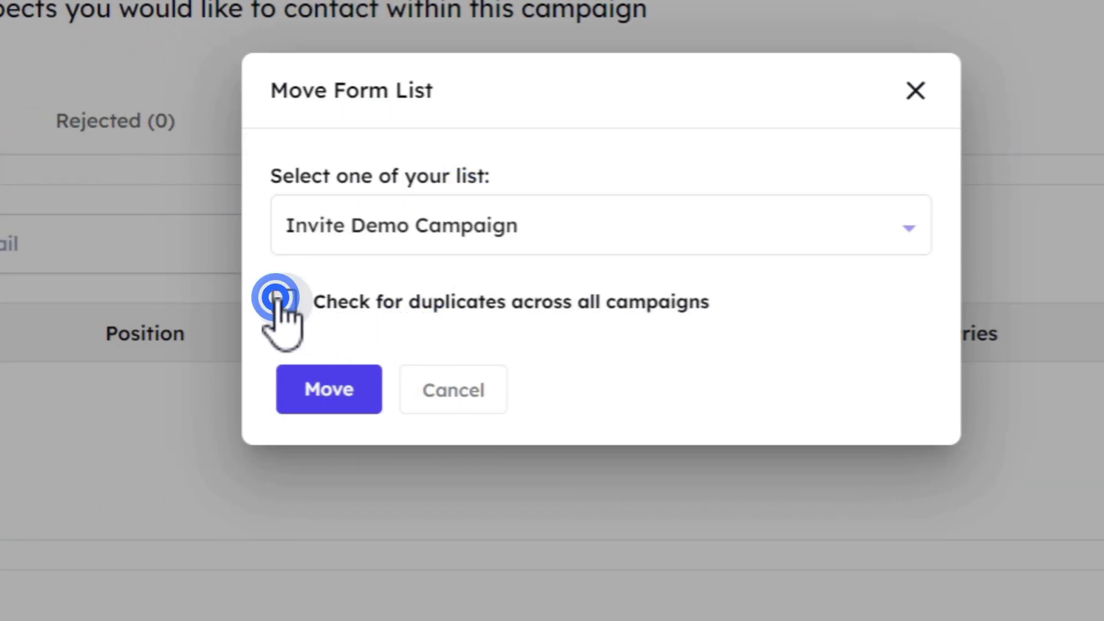
{"action": "left_click", "coordinate": [345, 398]}
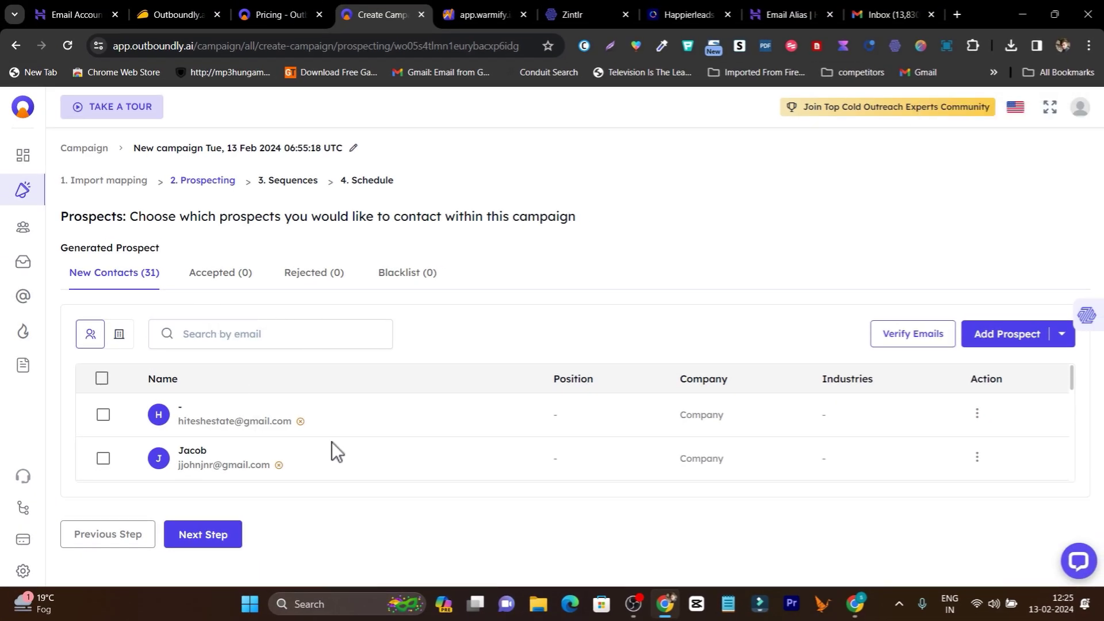
Look over the campaign's new contacts and select those on the current page
{"action": "scroll", "coordinate": [378, 409], "scroll_direction": "down", "scroll_amount": 4}
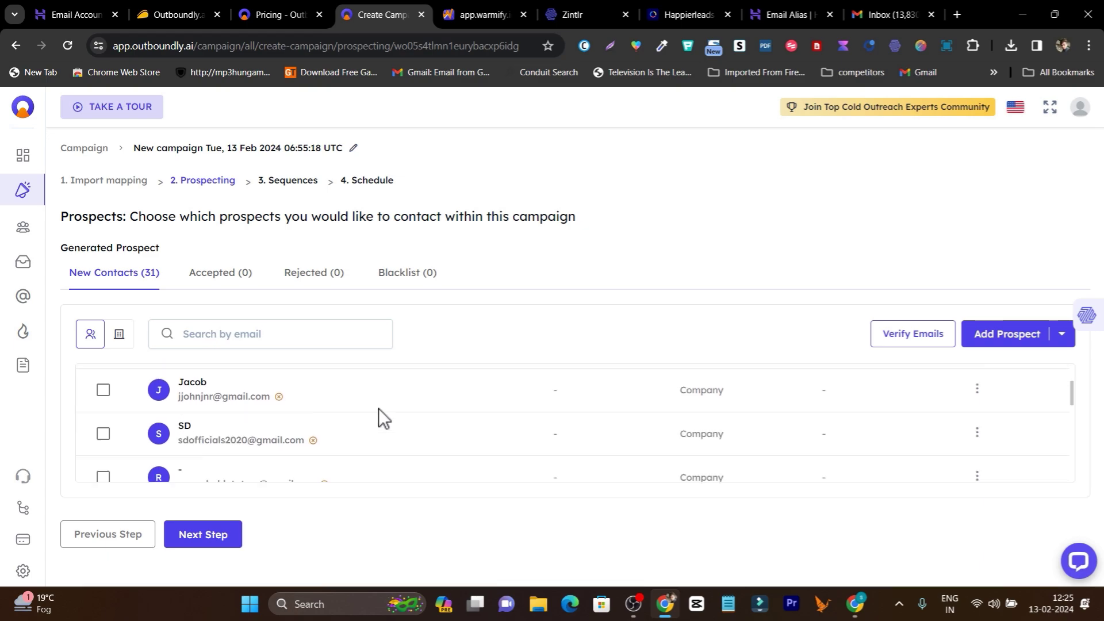
{"action": "scroll", "coordinate": [575, 440], "scroll_direction": "up", "scroll_amount": 4}
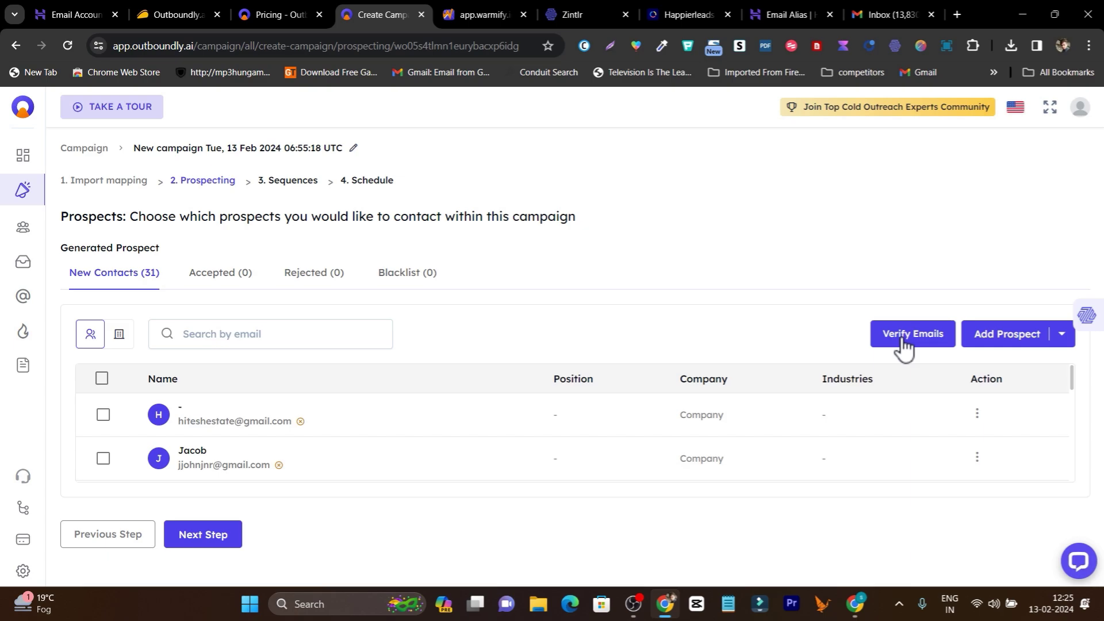
{"action": "left_click", "coordinate": [103, 379]}
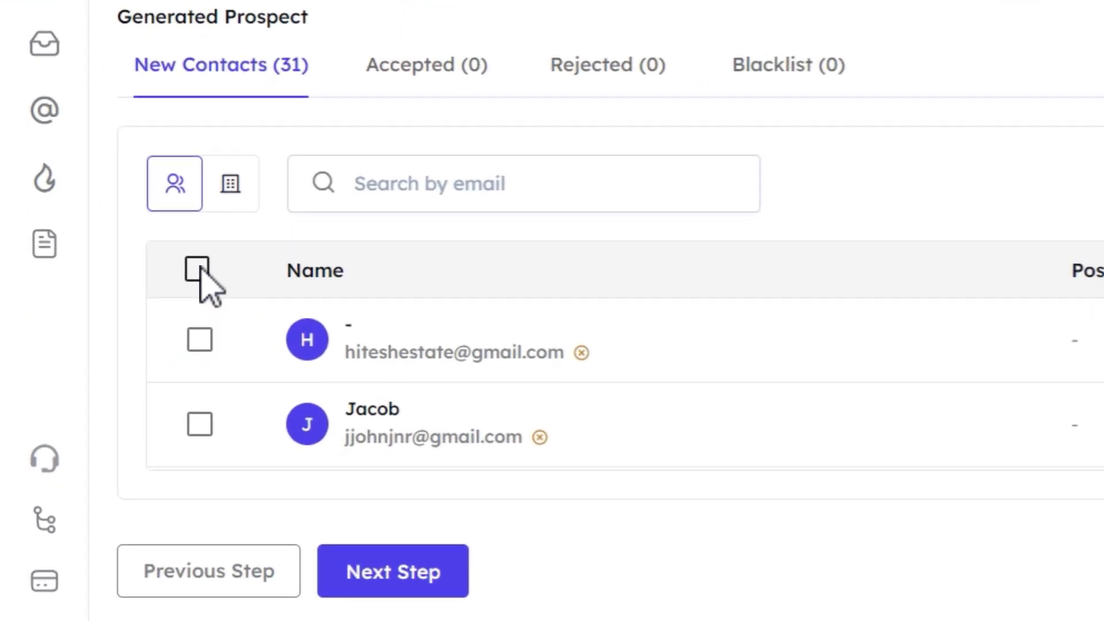
{"action": "left_click", "coordinate": [198, 269]}
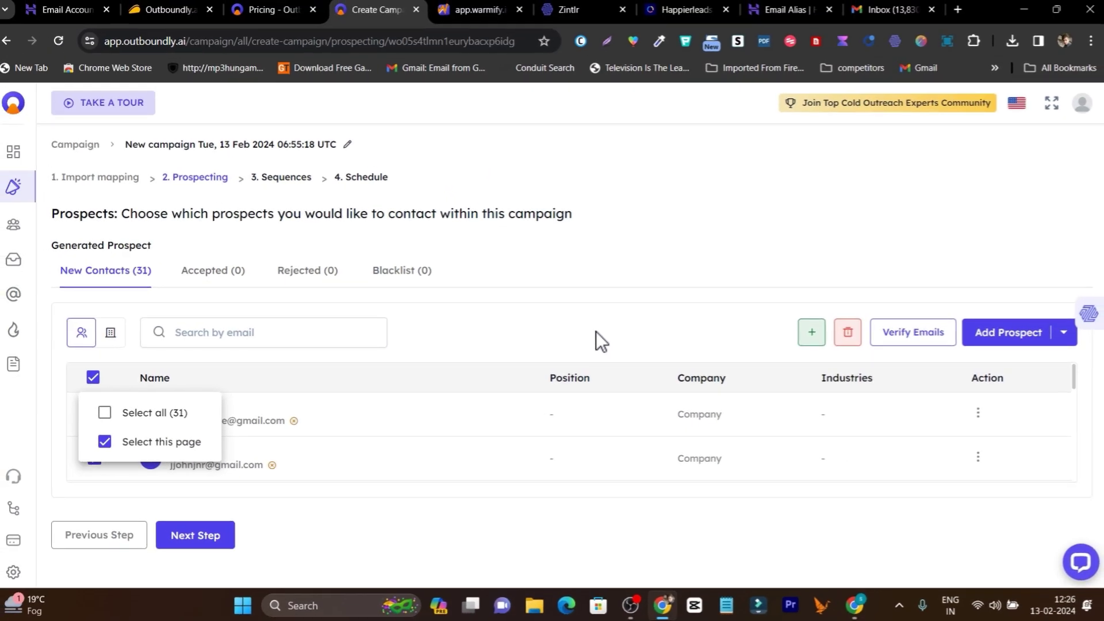
{"action": "left_click", "coordinate": [240, 166]}
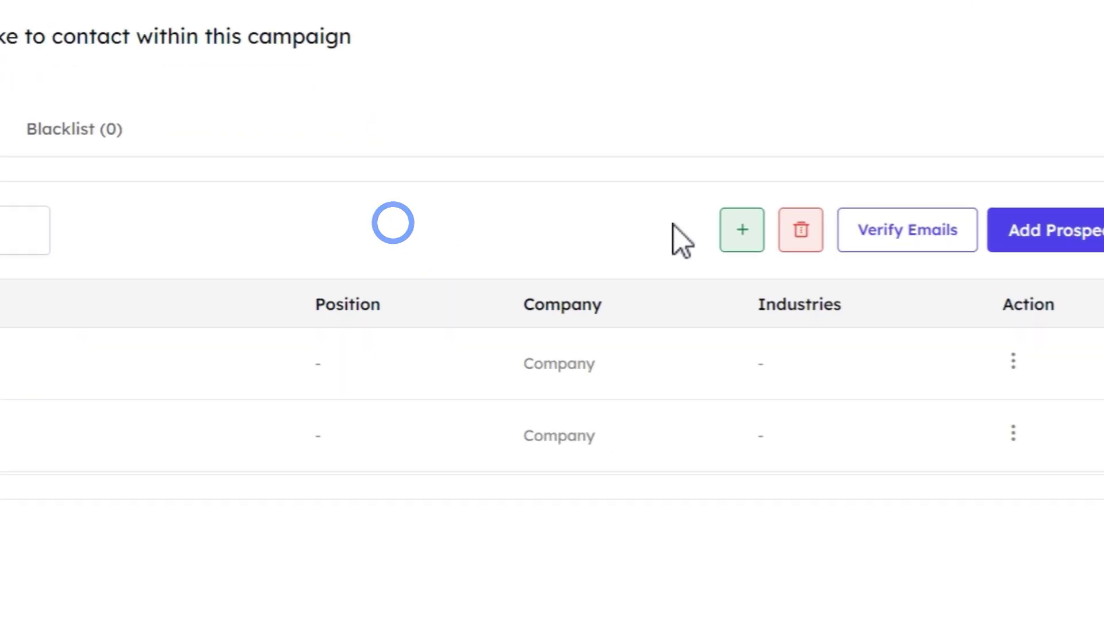
{"action": "left_click", "coordinate": [197, 258]}
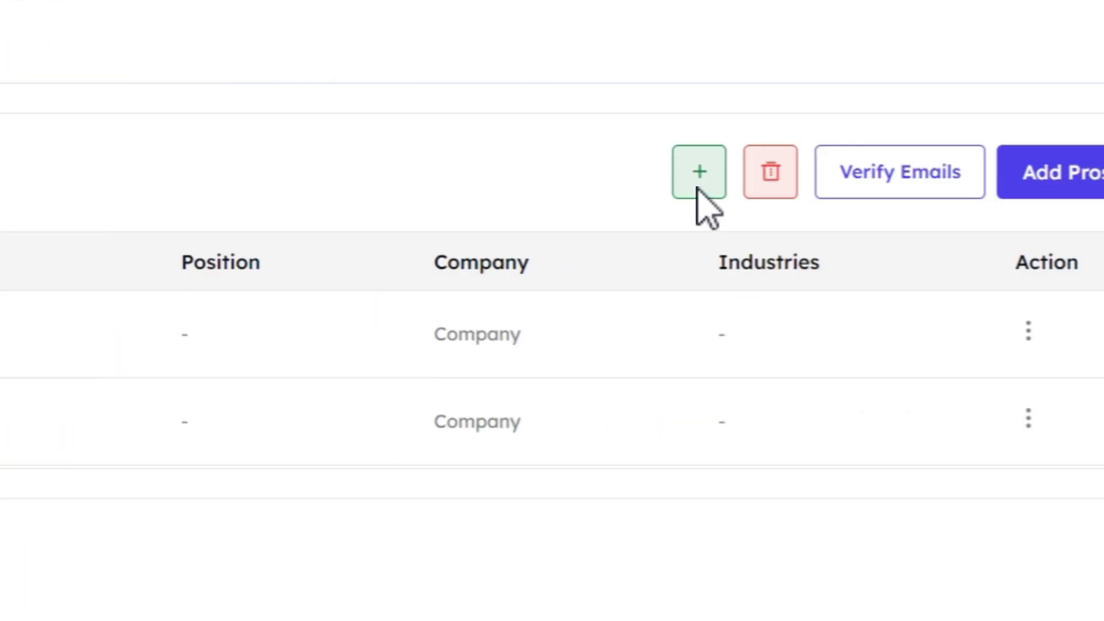
Run email verification on the campaign's prospects and close the verification dialog
{"action": "left_click", "coordinate": [891, 175]}
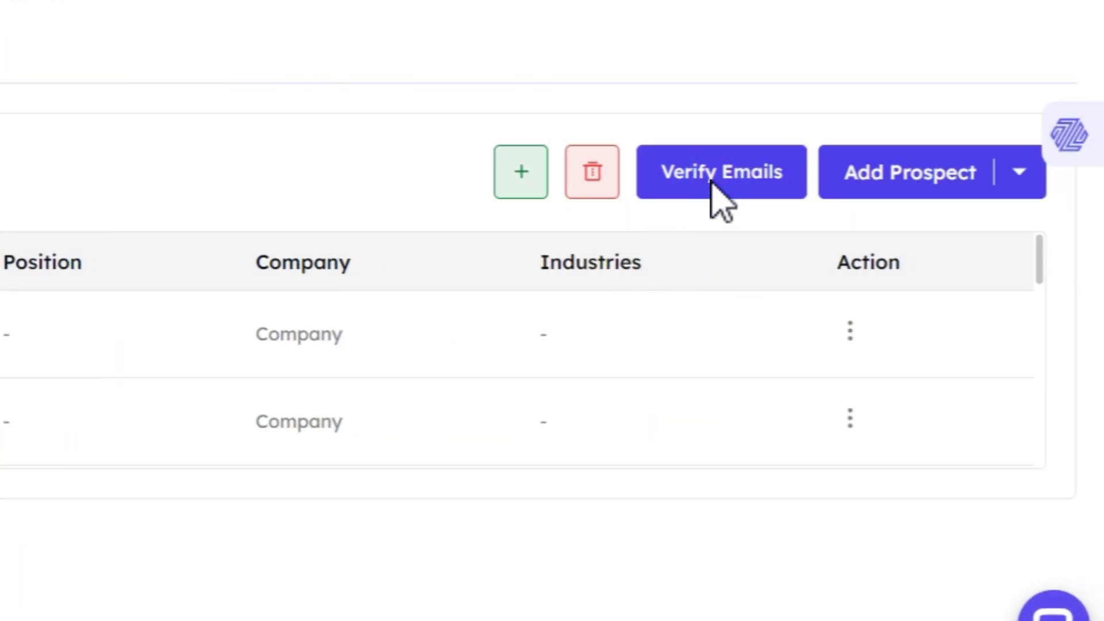
{"action": "left_click", "coordinate": [719, 196]}
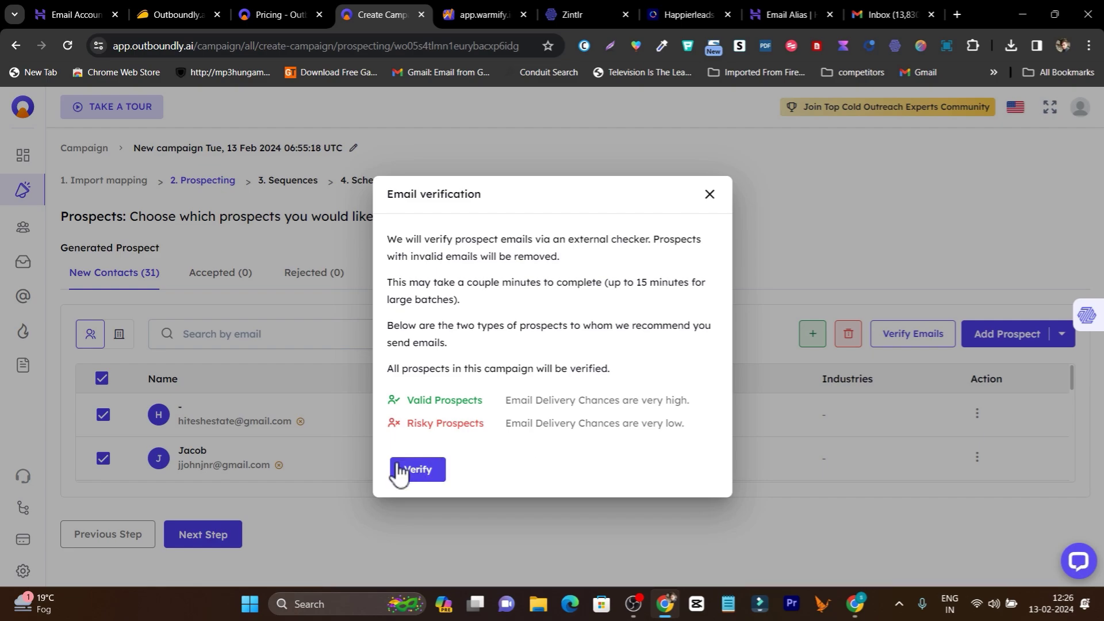
{"action": "left_click", "coordinate": [415, 470]}
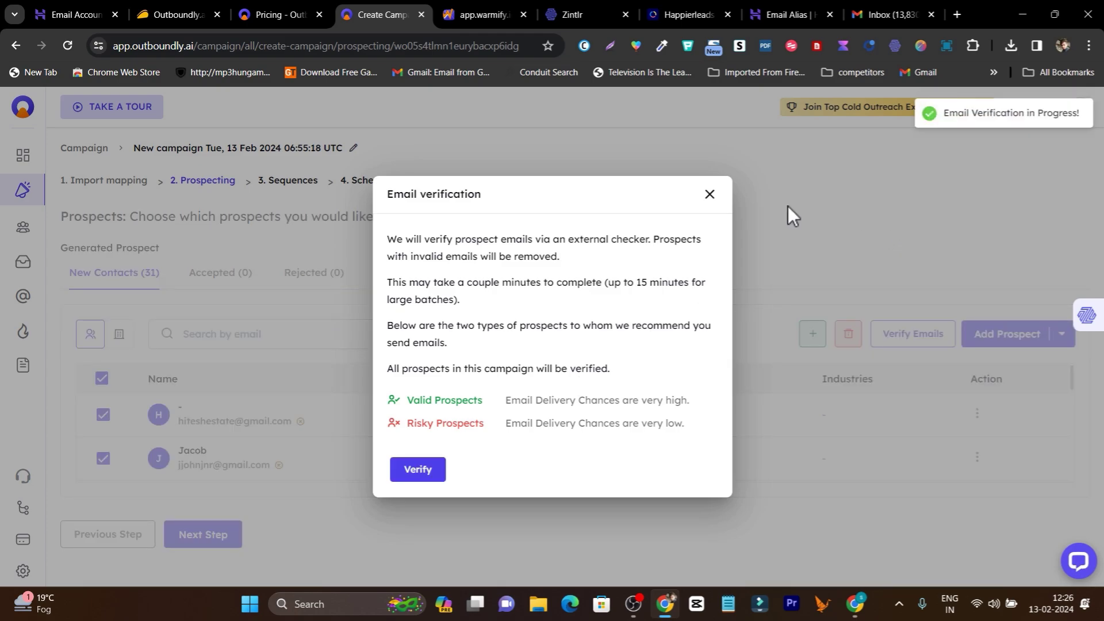
{"action": "left_click", "coordinate": [710, 177]}
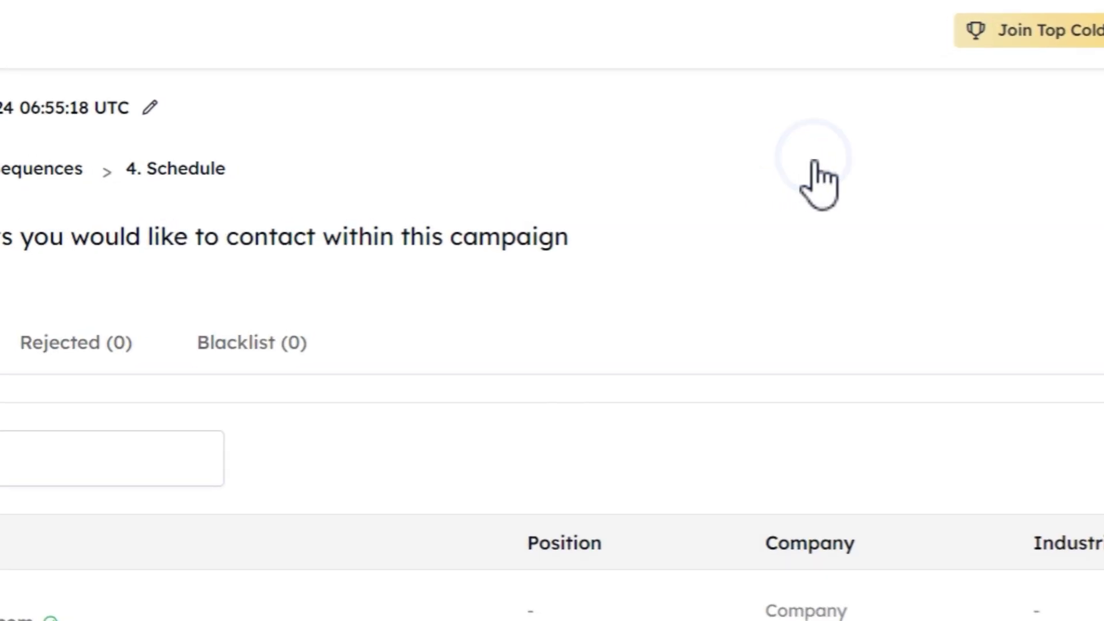
Show 50 contacts per page and examine the verification status of the campaign's prospects
{"action": "scroll", "coordinate": [607, 449], "scroll_direction": "down", "scroll_amount": 2}
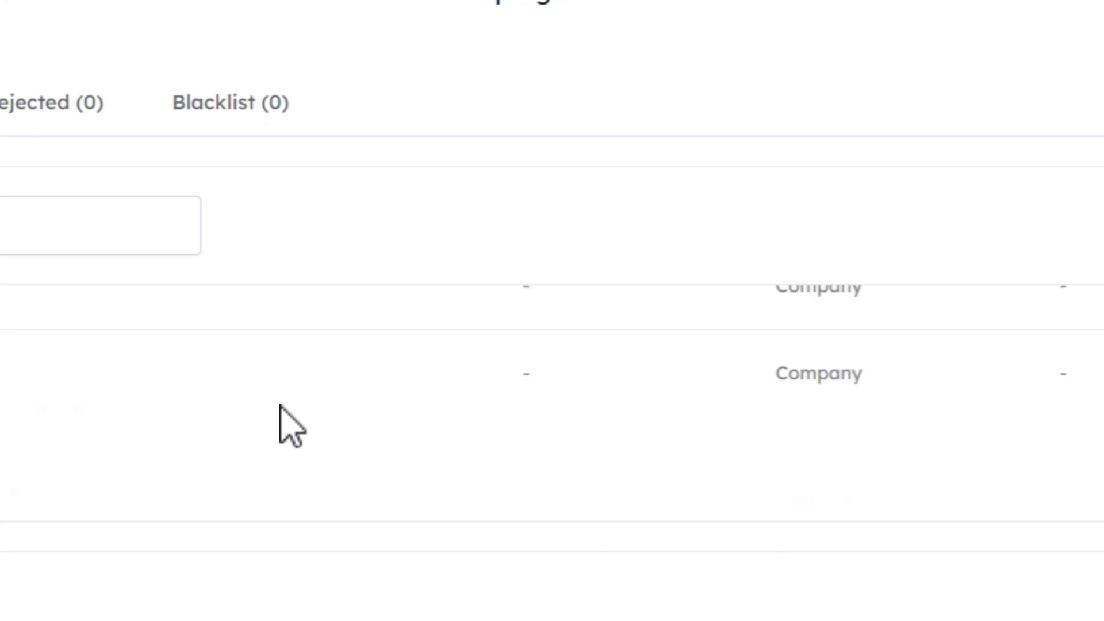
{"action": "scroll", "coordinate": [270, 416], "scroll_direction": "up", "scroll_amount": 2}
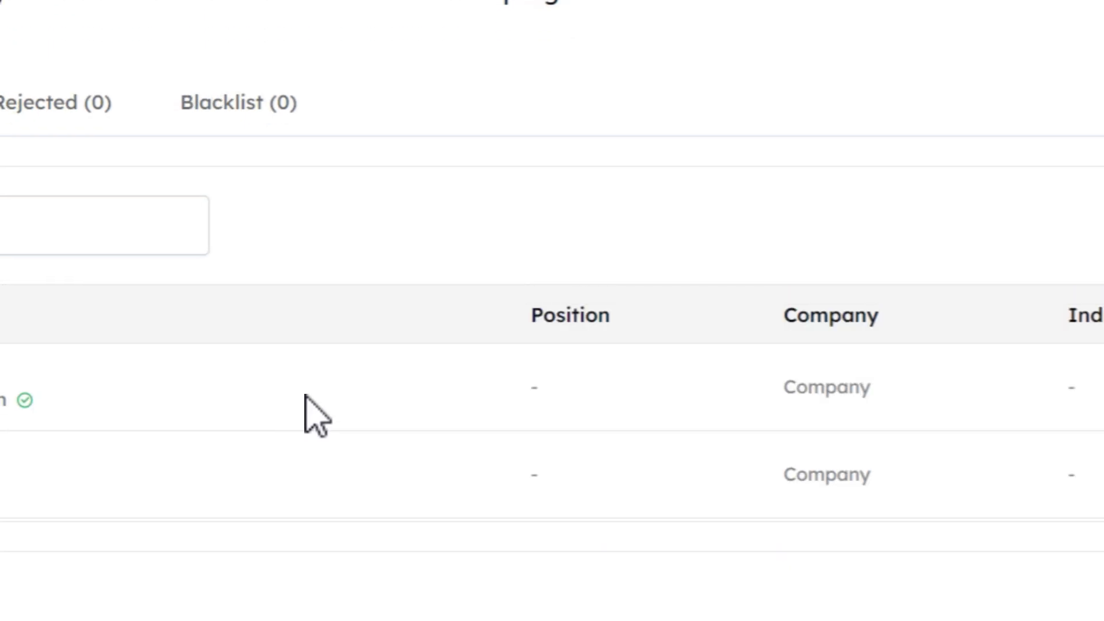
{"action": "scroll", "coordinate": [308, 414], "scroll_direction": "down", "scroll_amount": 5}
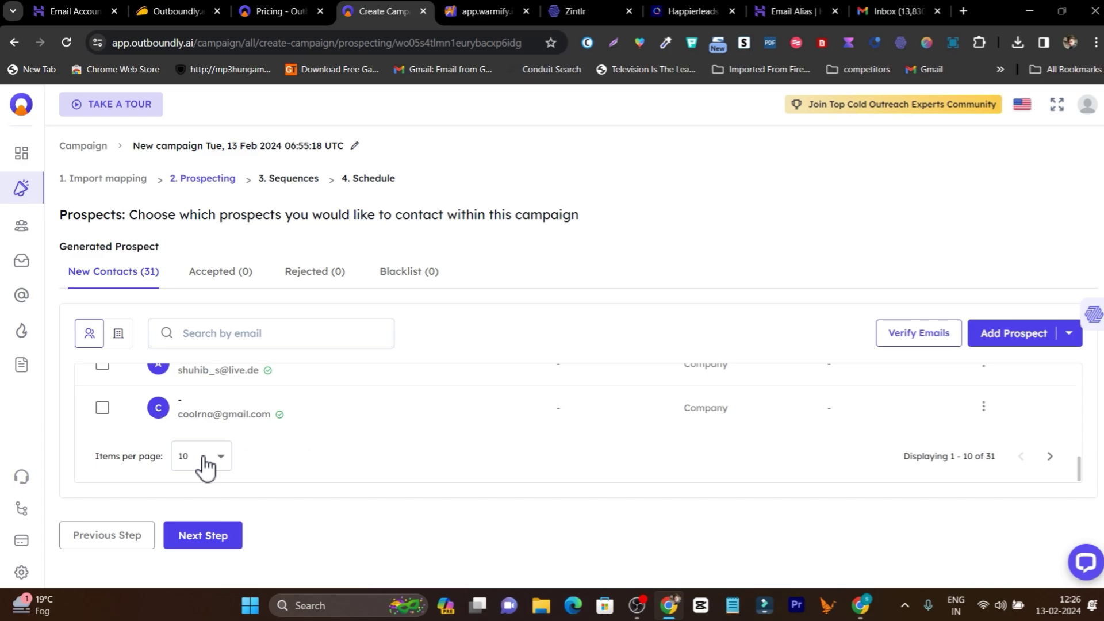
{"action": "left_click", "coordinate": [204, 459]}
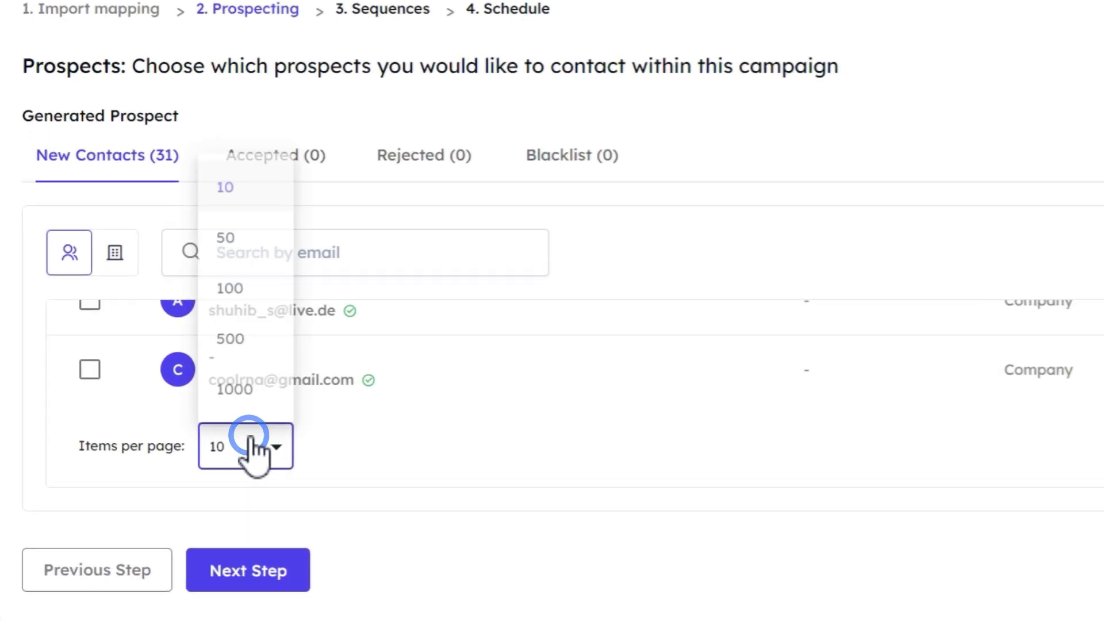
{"action": "left_click", "coordinate": [202, 315]}
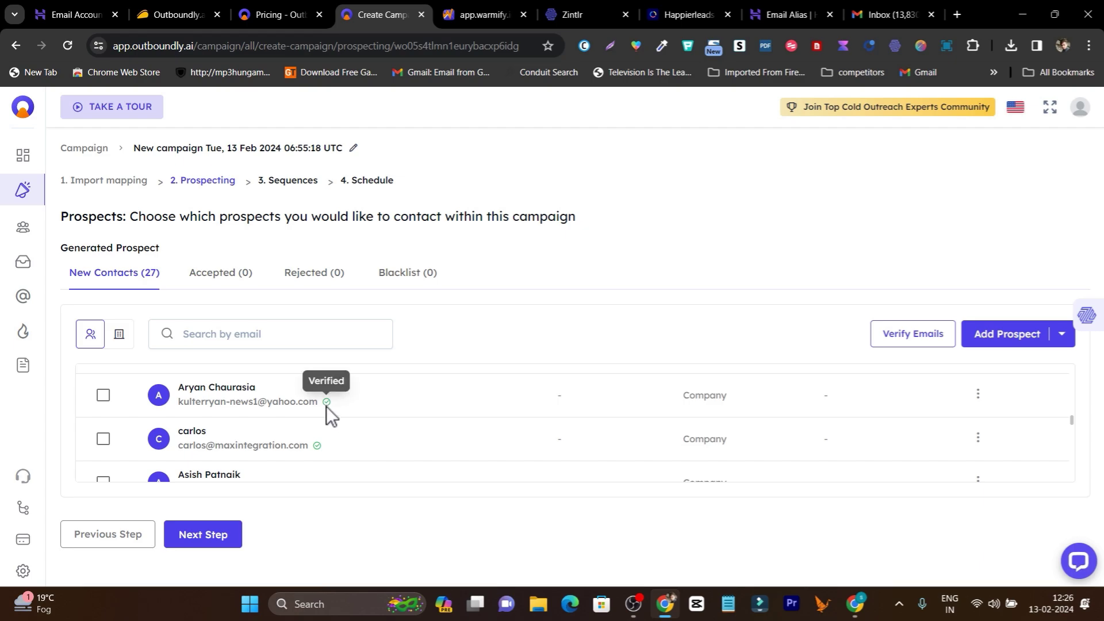
{"action": "scroll", "coordinate": [328, 411], "scroll_direction": "down", "scroll_amount": 10}
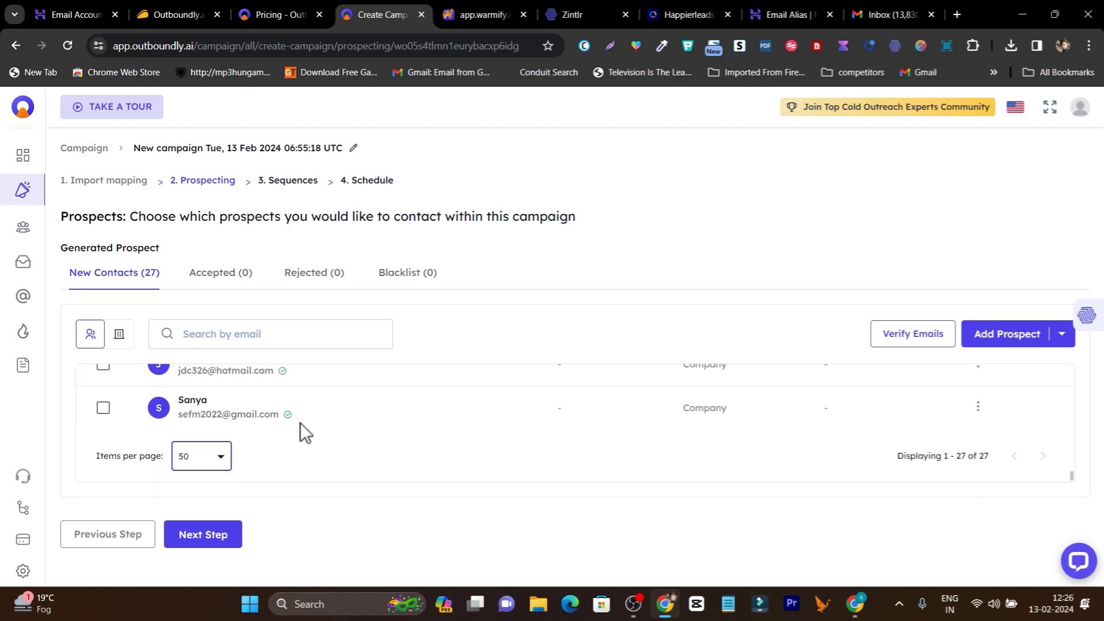
{"action": "scroll", "coordinate": [314, 420], "scroll_direction": "up", "scroll_amount": 5}
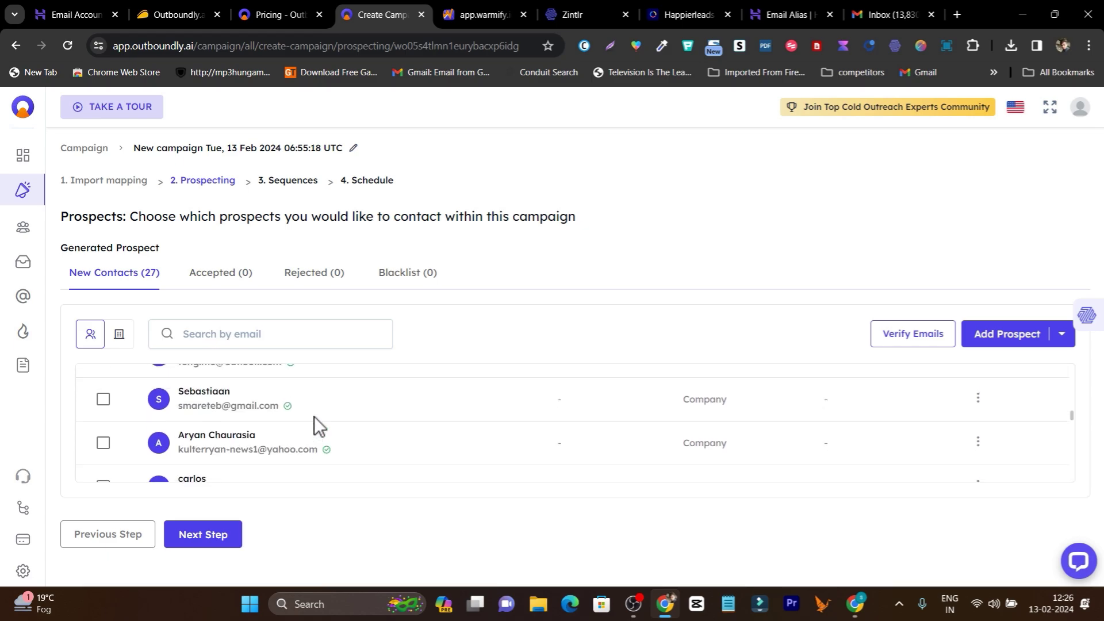
{"action": "scroll", "coordinate": [463, 431], "scroll_direction": "up", "scroll_amount": 3}
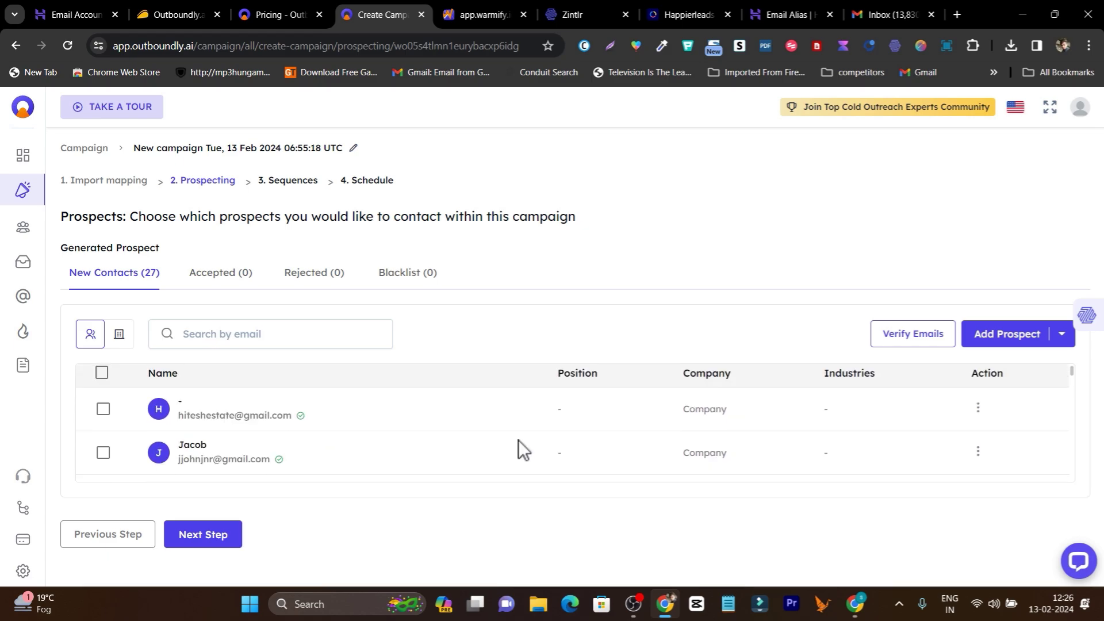
Continue to the campaign's Sequences stage and look through the system fields available for the email
{"action": "left_click", "coordinate": [203, 536]}
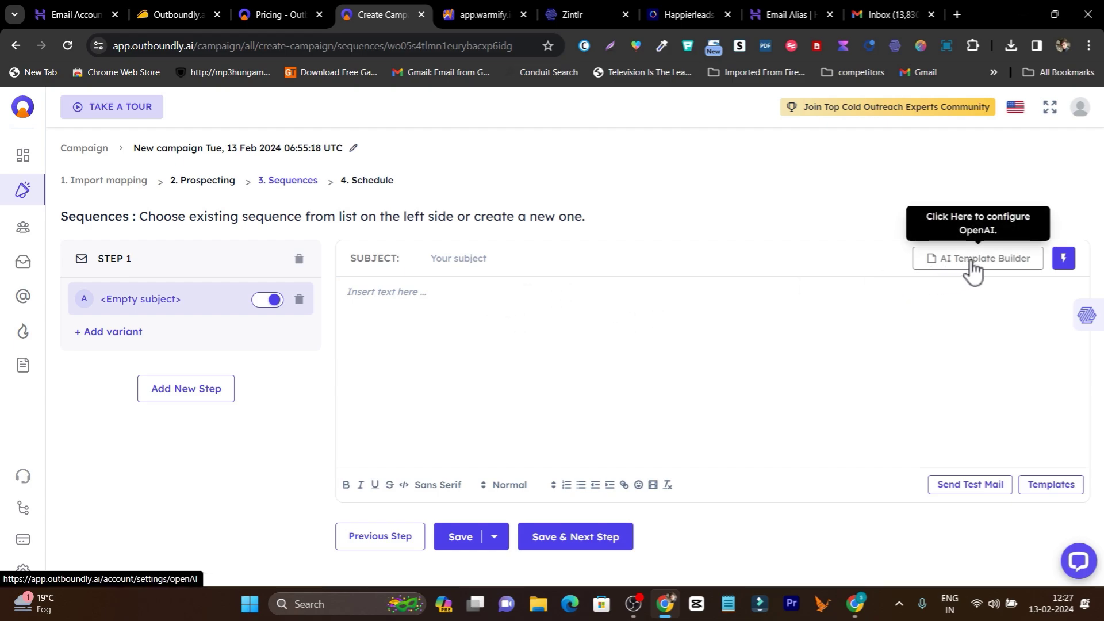
{"action": "left_click", "coordinate": [1064, 259]}
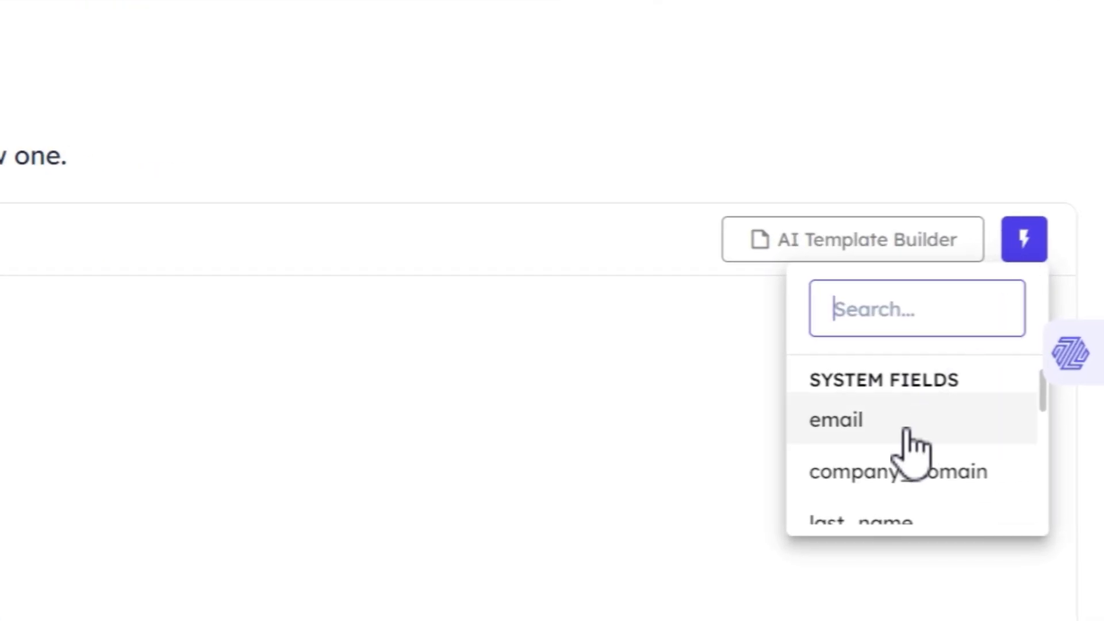
{"action": "scroll", "coordinate": [909, 454], "scroll_direction": "down", "scroll_amount": 5}
{"action": "scroll", "coordinate": [898, 461], "scroll_direction": "up", "scroll_amount": 5}
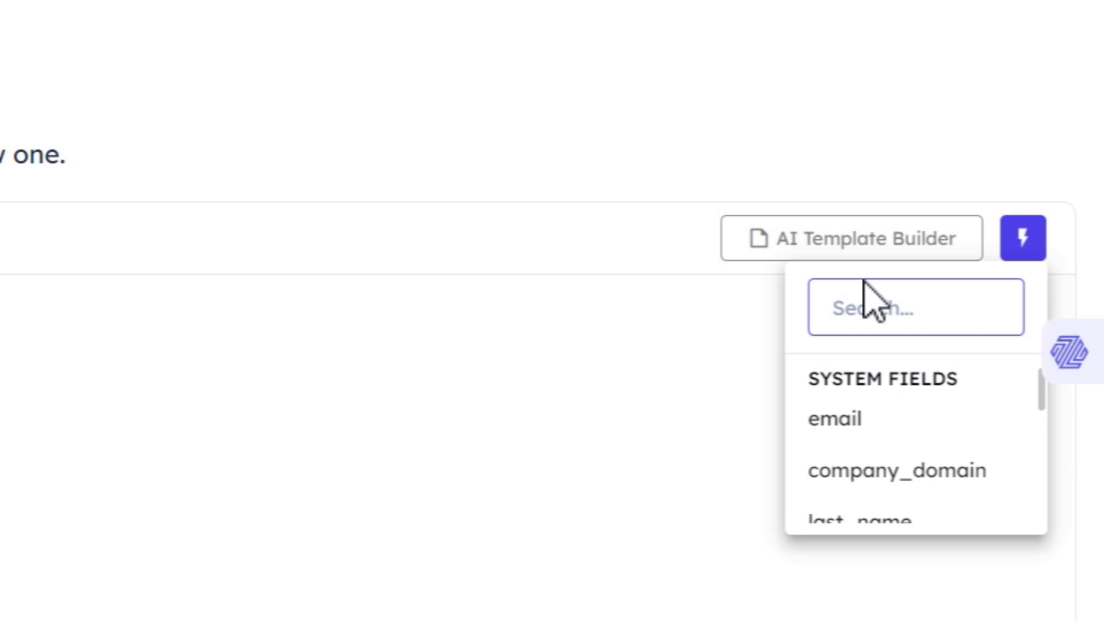
{"action": "left_click", "coordinate": [840, 237]}
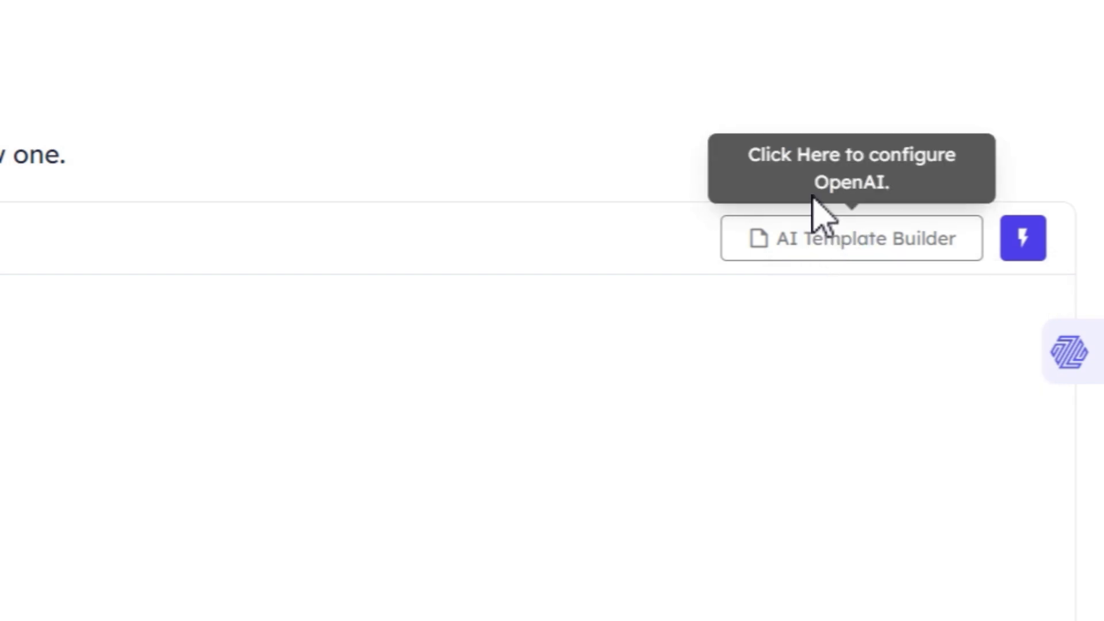
Turn on Use AI in the OpenAI settings and open OpenAI's API keys page
{"action": "left_click", "coordinate": [846, 238]}
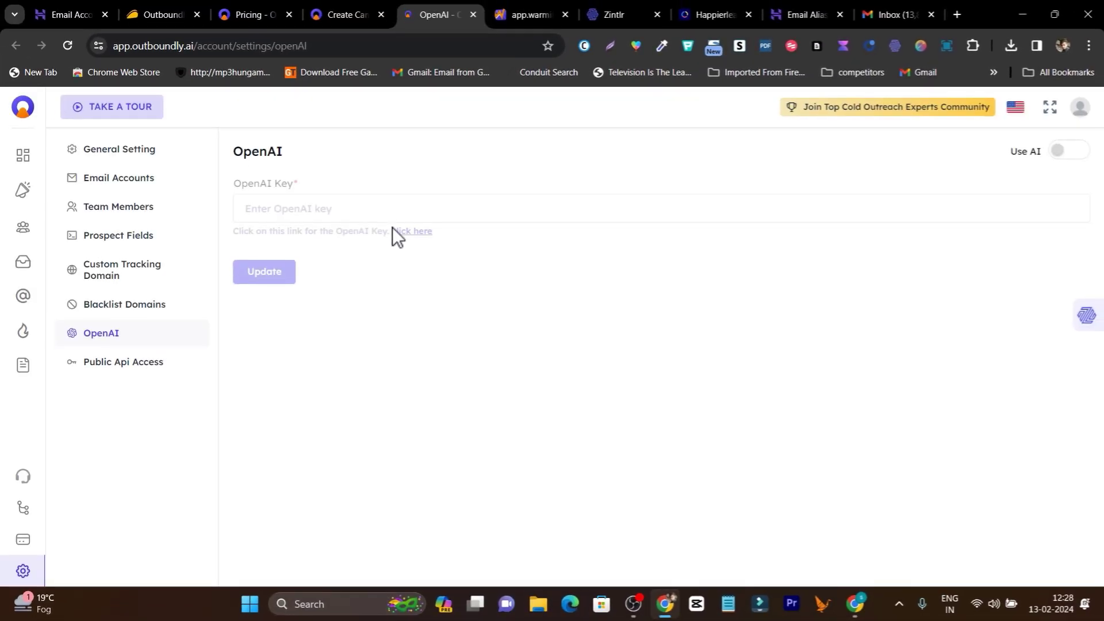
{"action": "left_click", "coordinate": [1061, 156]}
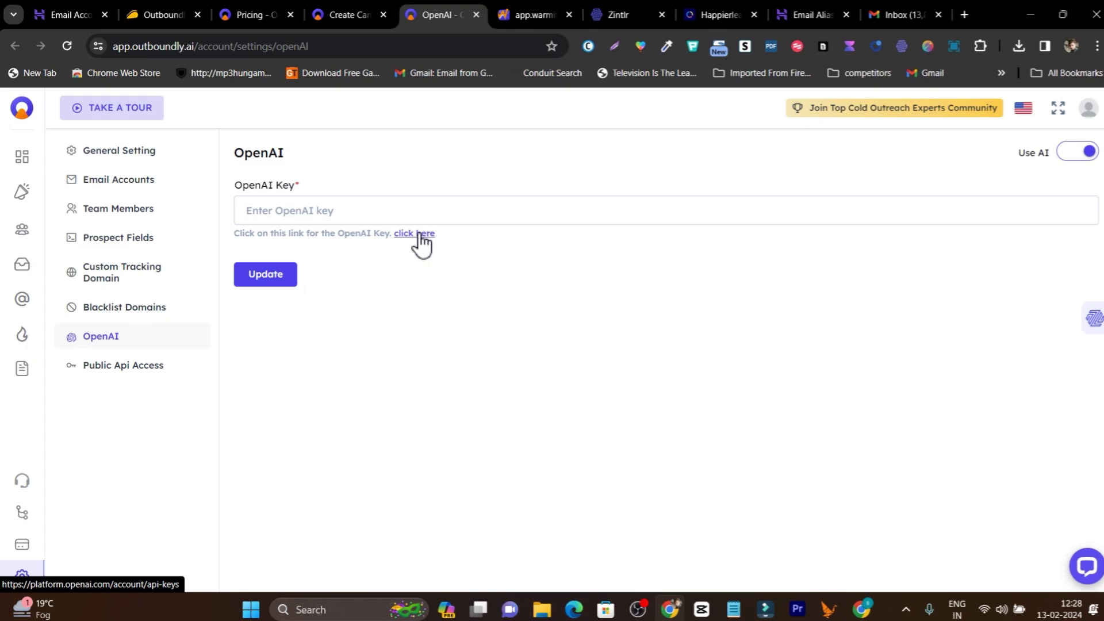
{"action": "left_click", "coordinate": [620, 462]}
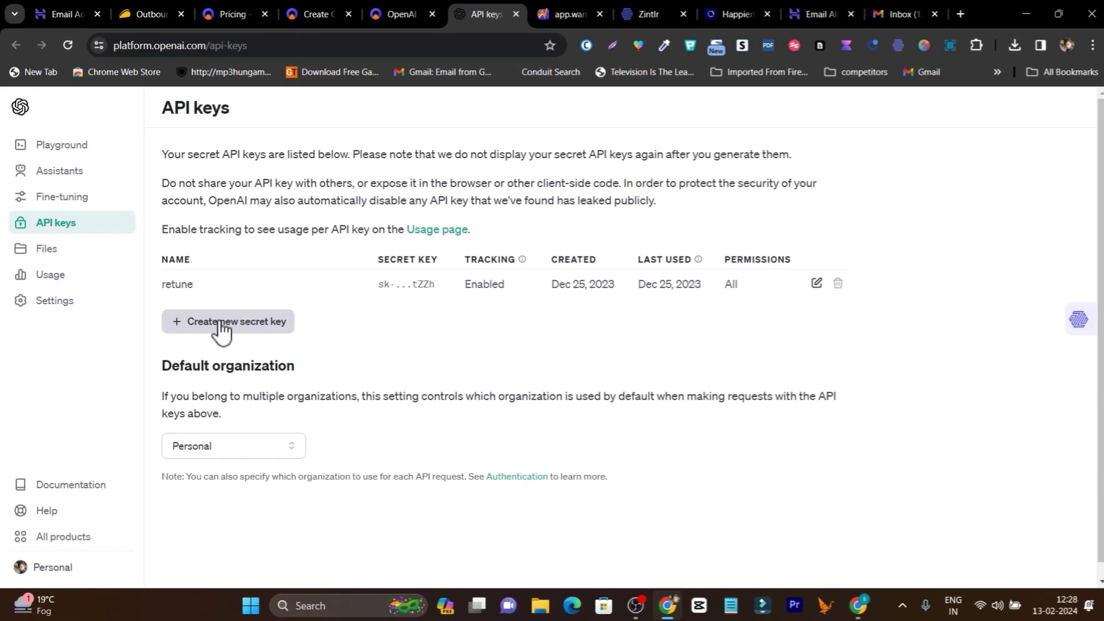
Create a new OpenAI secret key named Outboundlyu with All permissions and copy the generated key
{"action": "left_click", "coordinate": [220, 323]}
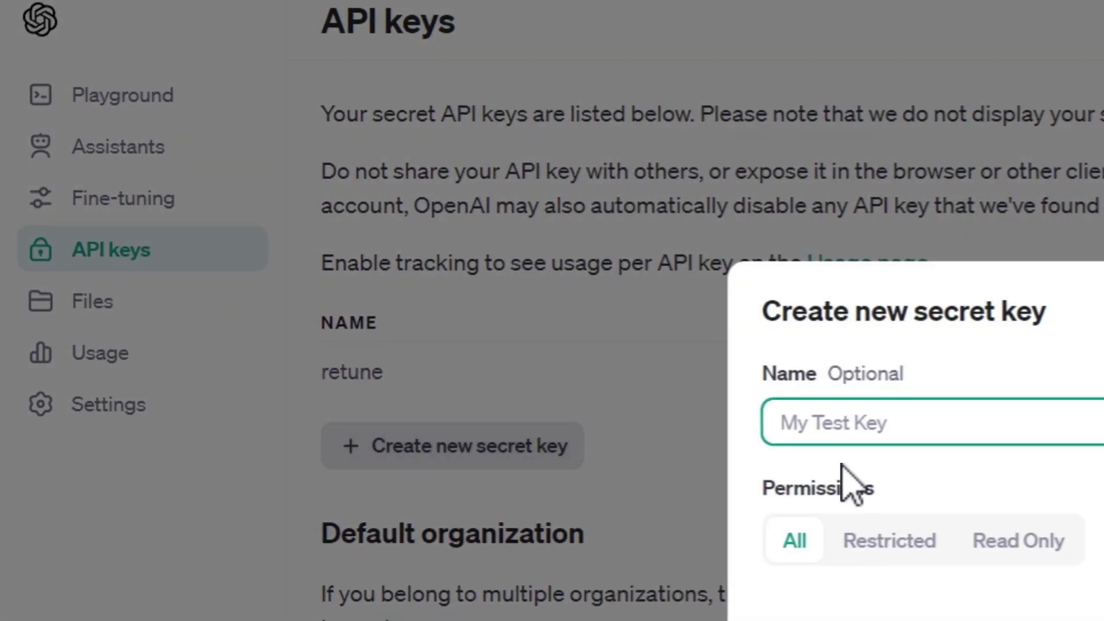
{"action": "type", "text": "Ou"}
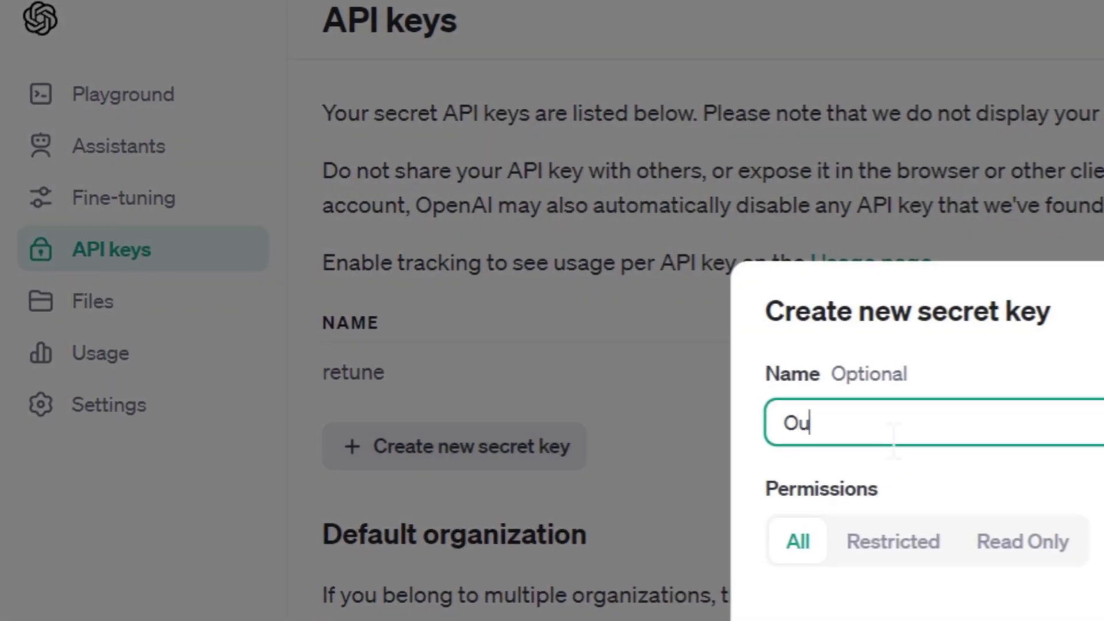
{"action": "type", "text": "tbrnadly"}
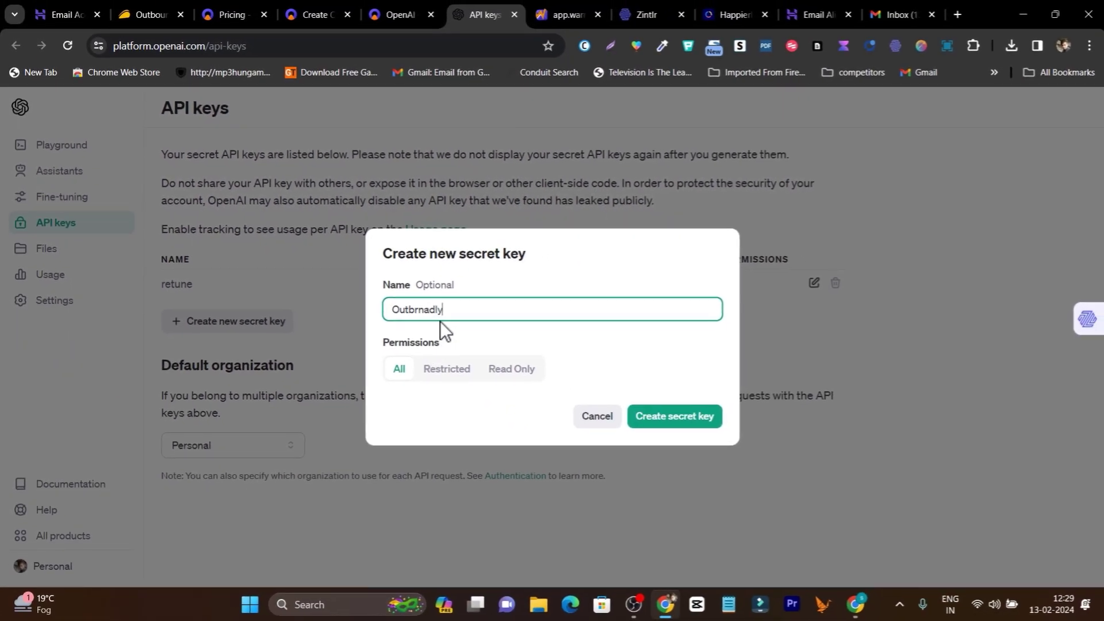
{"action": "key", "text": "BackSpace"}
{"action": "key", "text": "BackSpace"}
{"action": "key", "text": "BackSpace"}
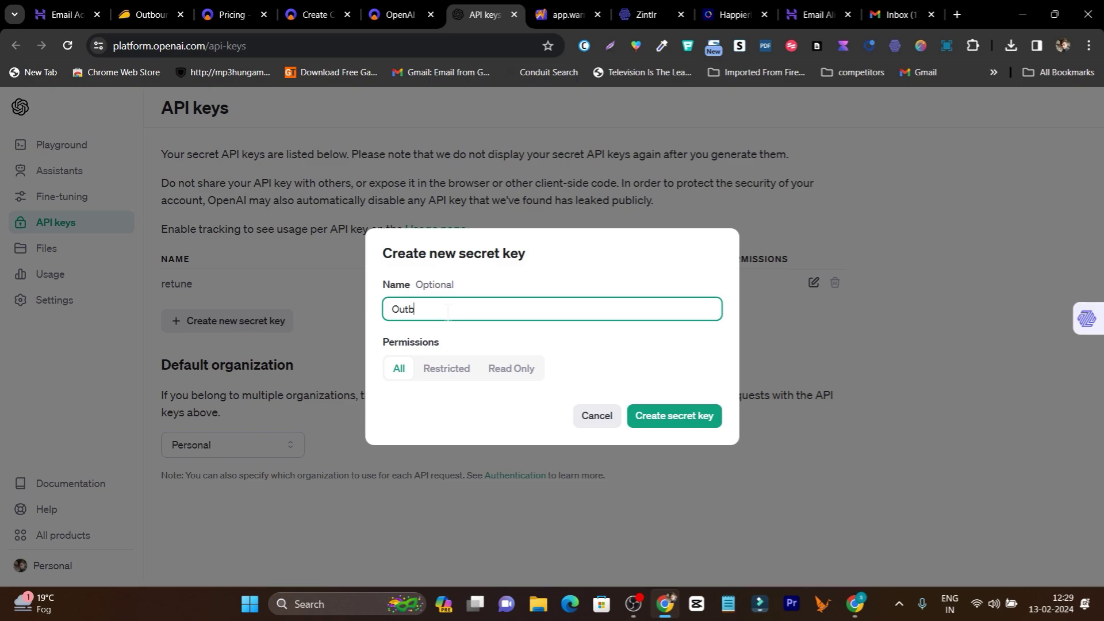
{"action": "type", "text": "oundlyu"}
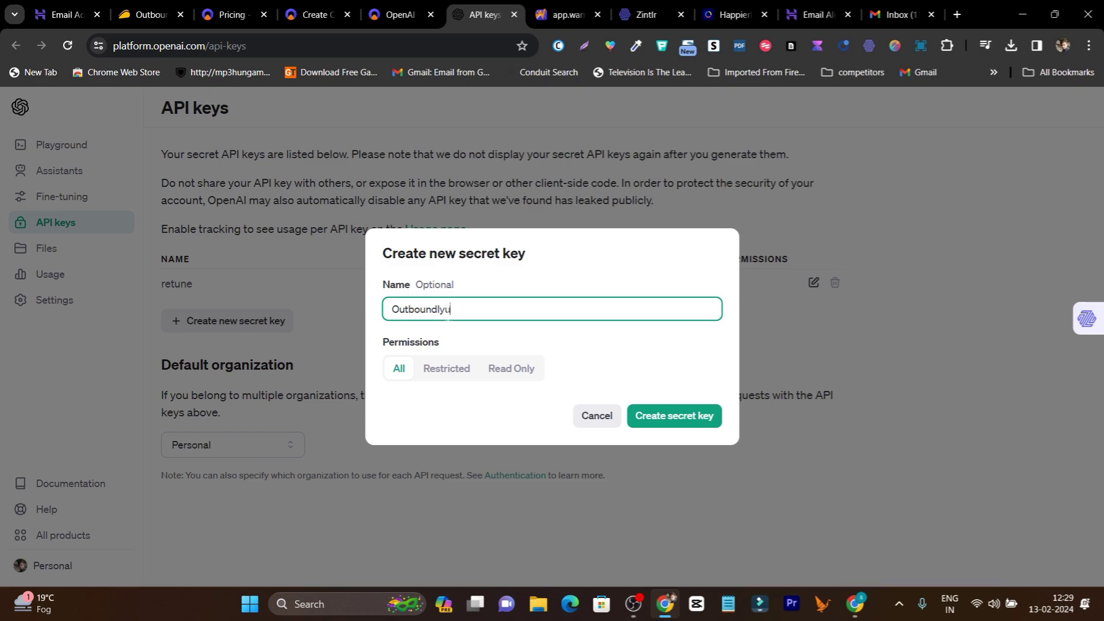
{"action": "left_click", "coordinate": [669, 417]}
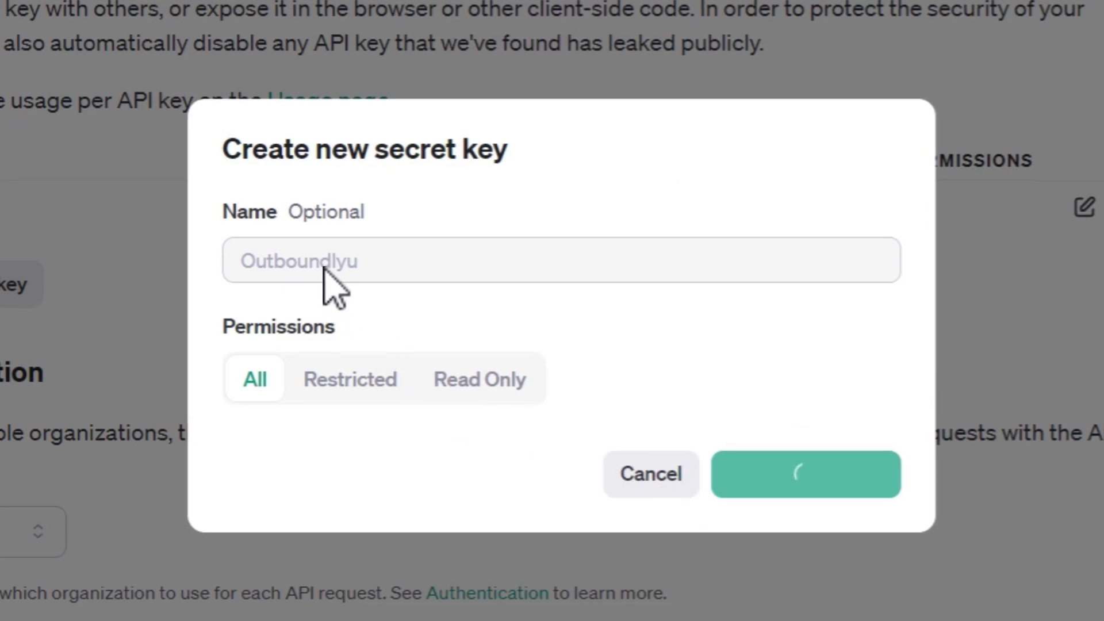
{"action": "left_click", "coordinate": [831, 309]}
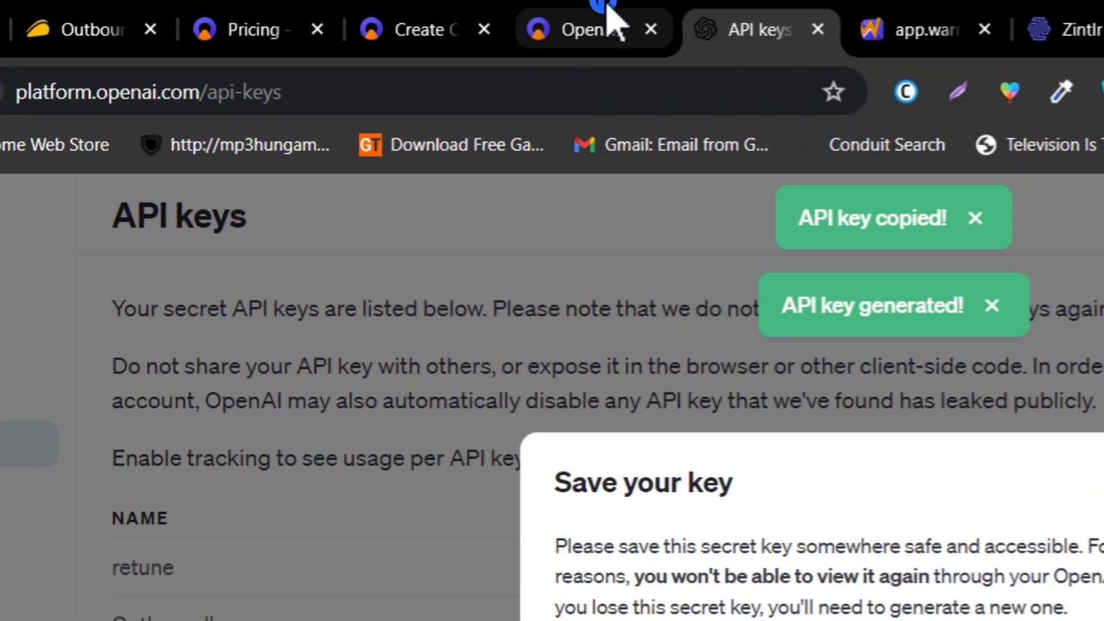
Switch to Outboundly's OpenAI settings, paste the API key into the OpenAI Key field and update the settings
{"action": "left_click", "coordinate": [604, 20]}
{"action": "left_click", "coordinate": [661, 265]}
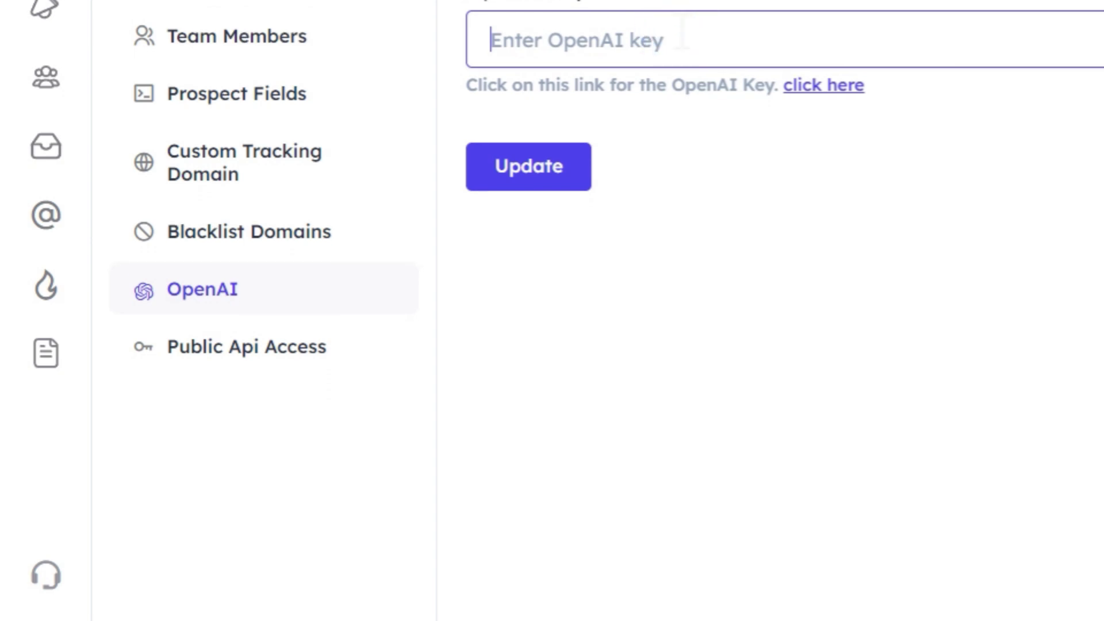
{"action": "key", "text": "ctrl+v"}
{"action": "left_click", "coordinate": [532, 405]}
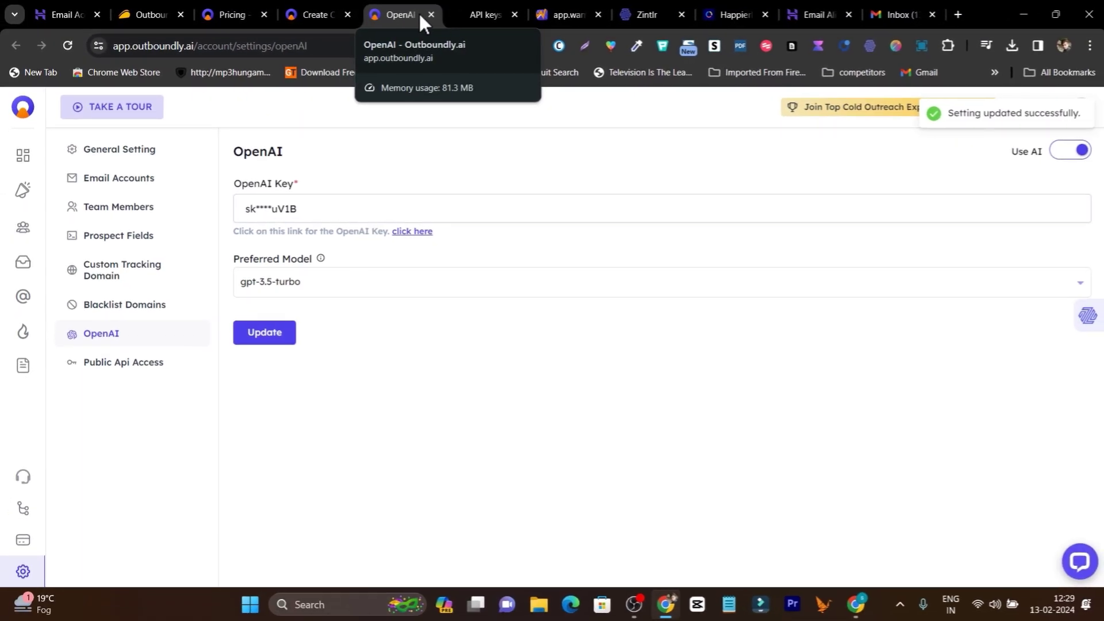
Try to open the AI Template Builder from the campaign's Sequences stage, recheck the OpenAI settings and close their browser tab
{"action": "left_click", "coordinate": [449, 14]}
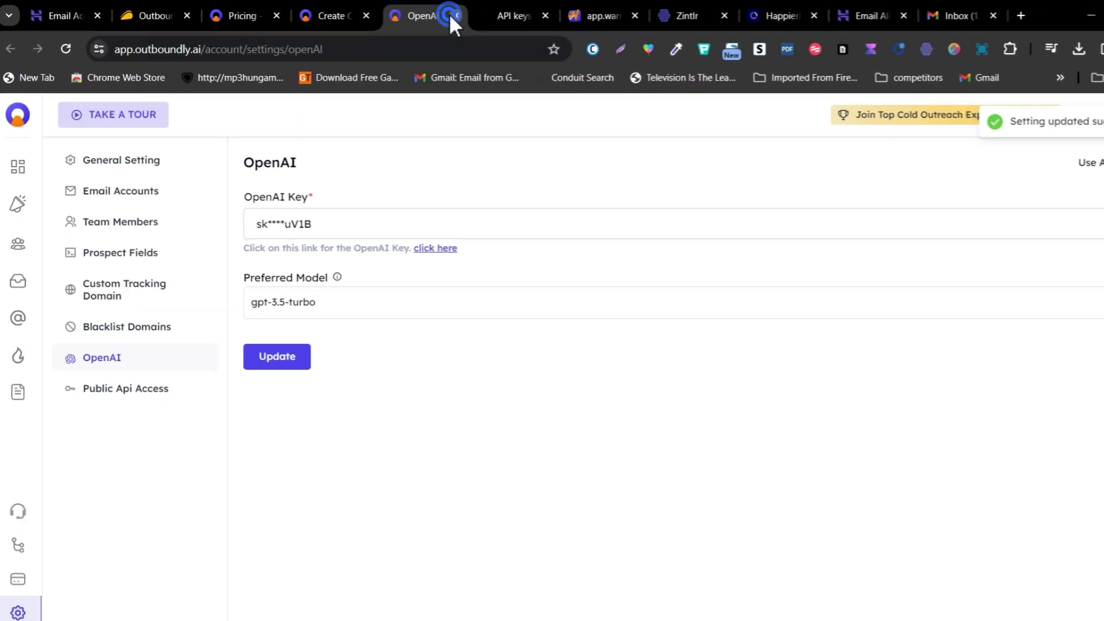
{"action": "left_click", "coordinate": [330, 14]}
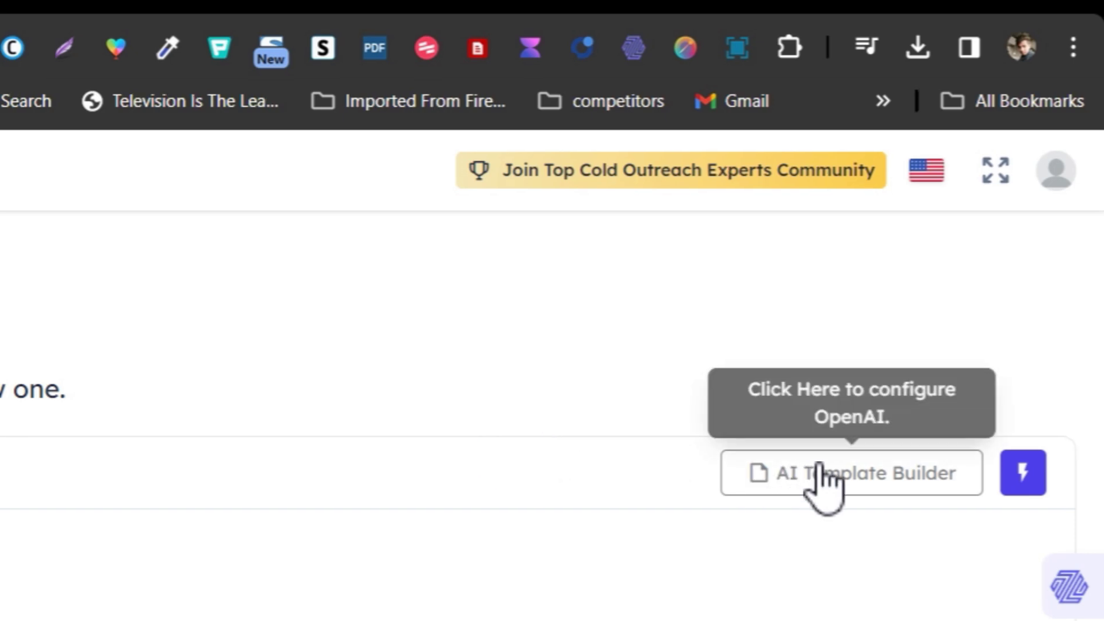
{"action": "left_click", "coordinate": [837, 480]}
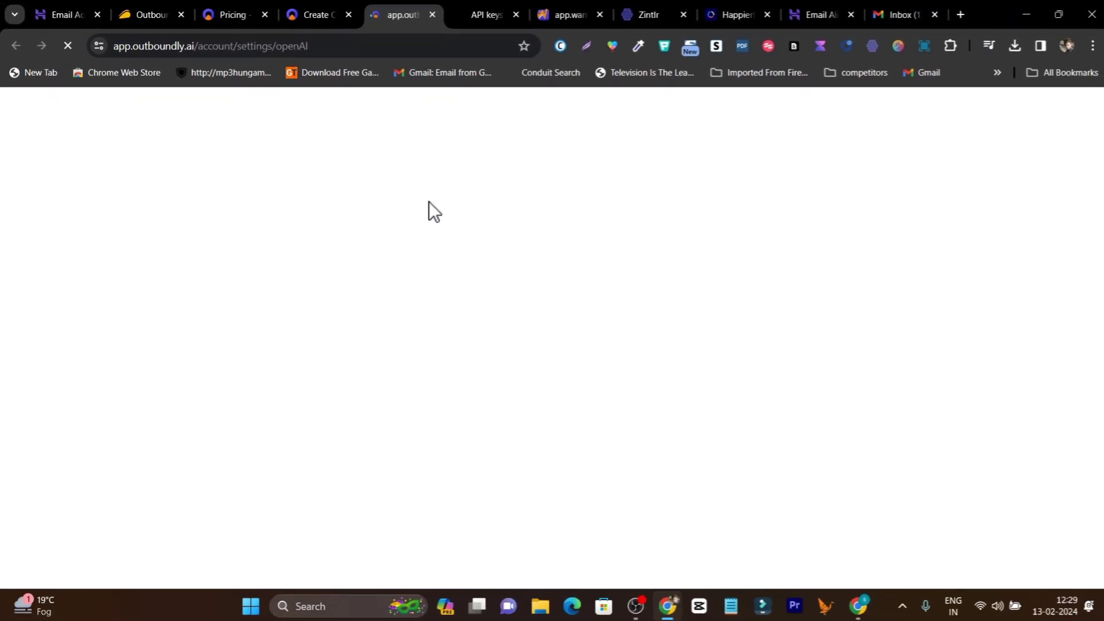
{"action": "left_click", "coordinate": [306, 1]}
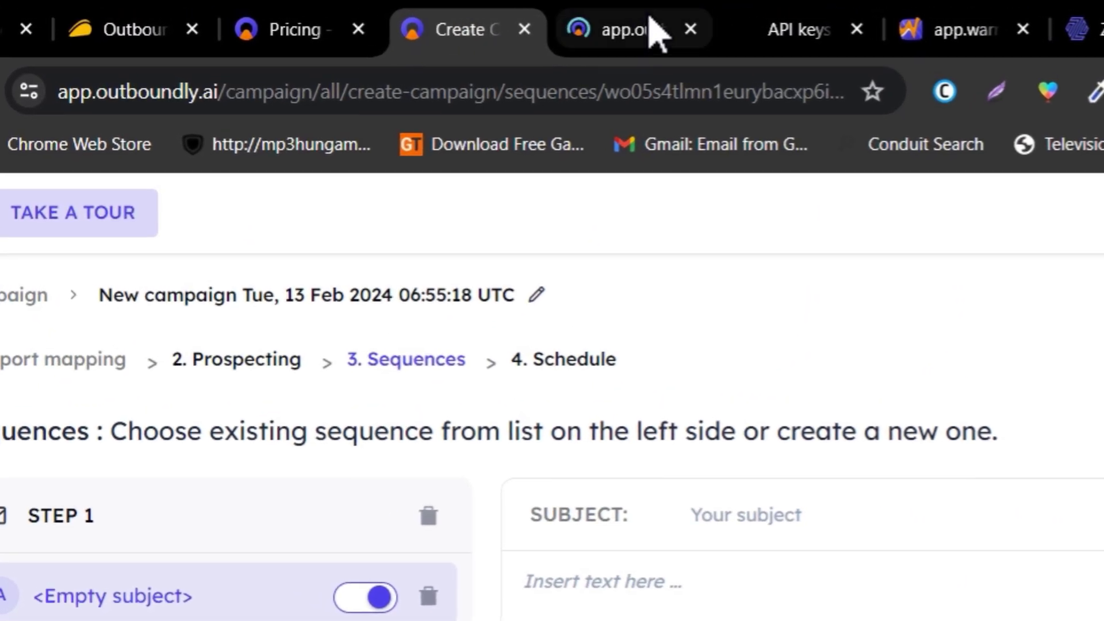
{"action": "left_click", "coordinate": [410, 10]}
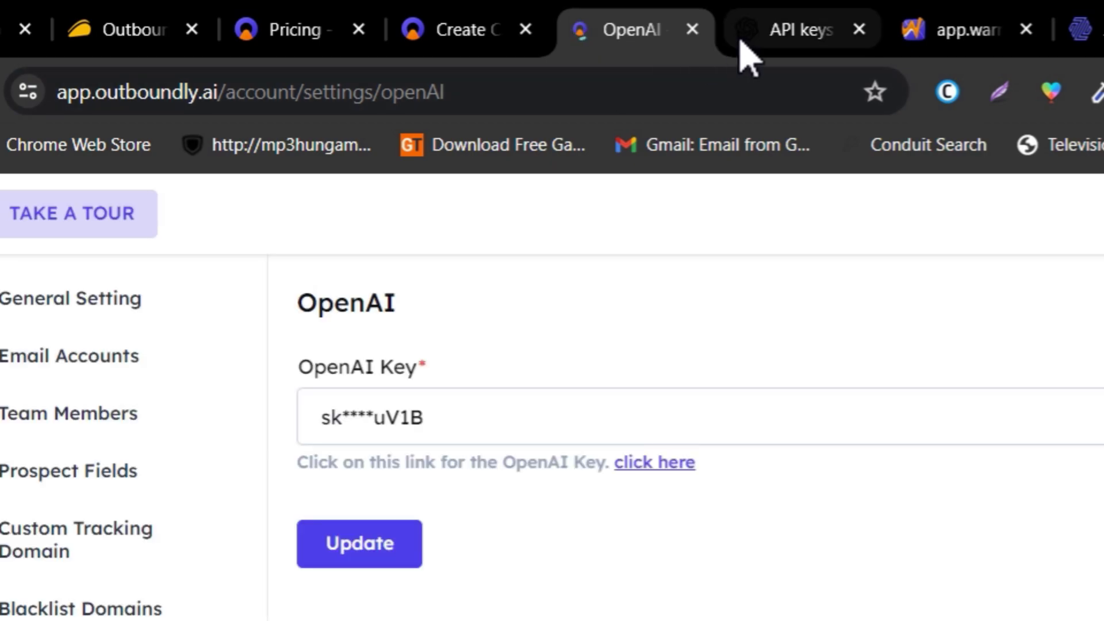
{"action": "left_click", "coordinate": [693, 30]}
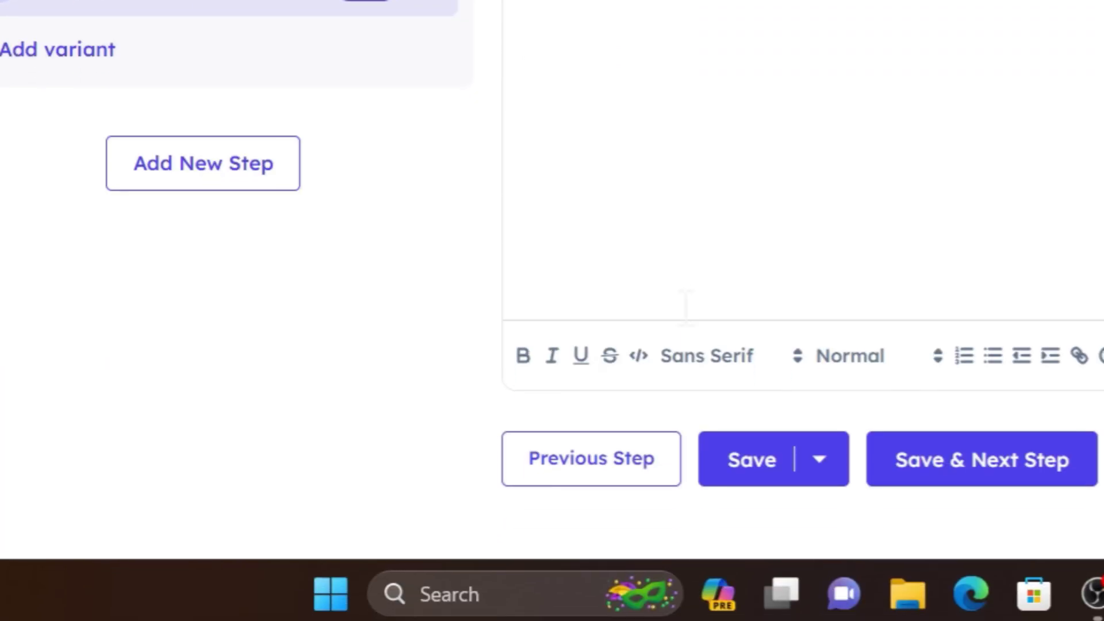
Reload the campaign's Sequences page and open the AI Template Builder
{"action": "left_click", "coordinate": [950, 445]}
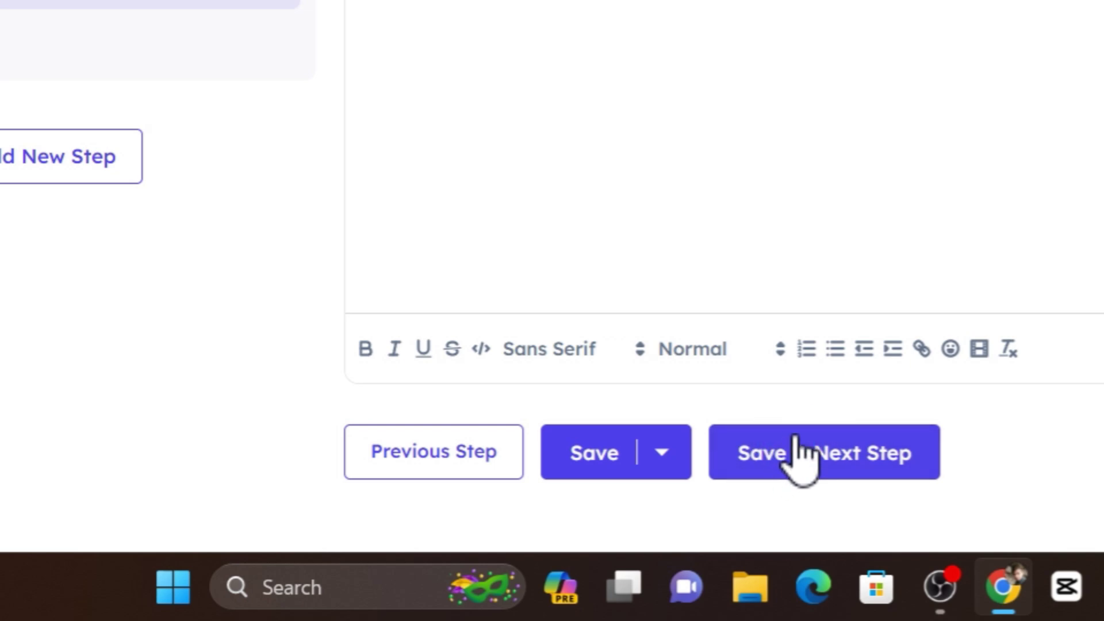
{"action": "left_click", "coordinate": [575, 454]}
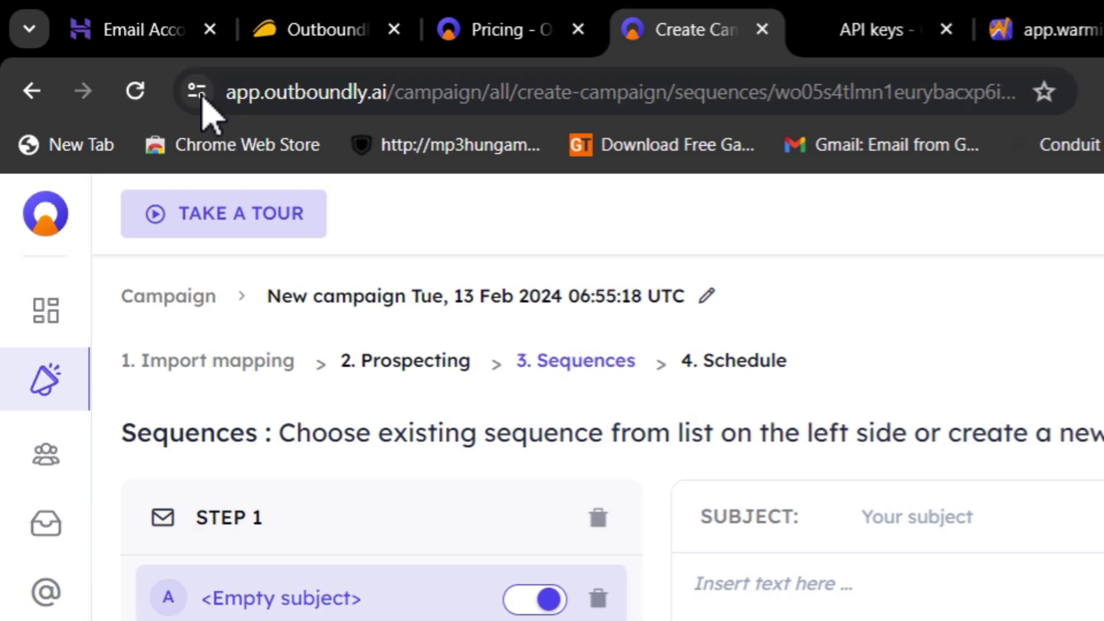
{"action": "left_click", "coordinate": [136, 90]}
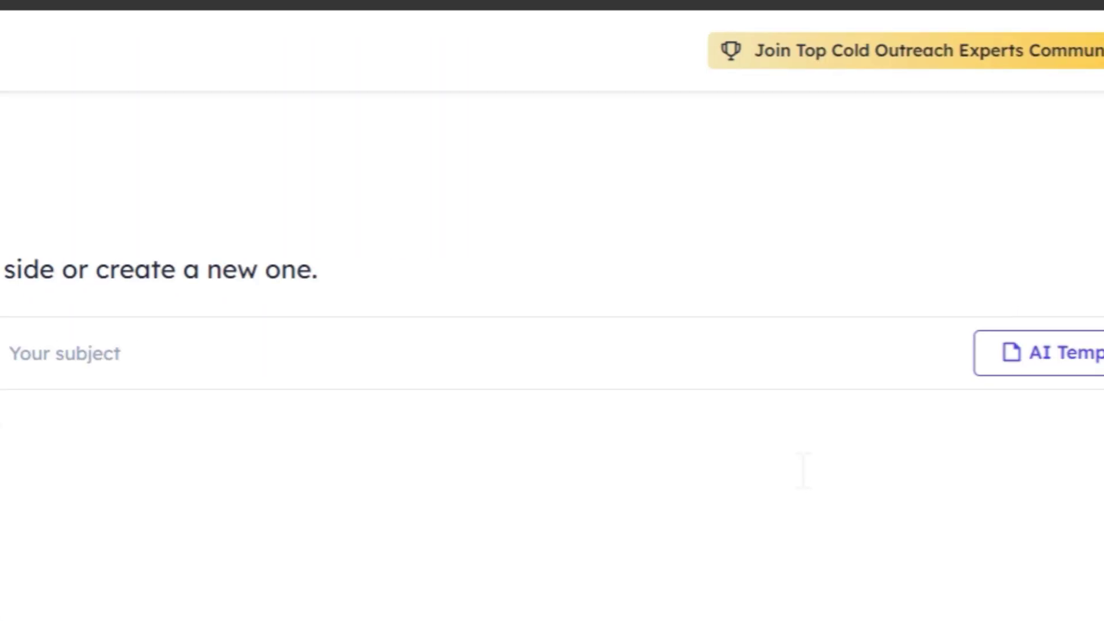
{"action": "left_click", "coordinate": [828, 460]}
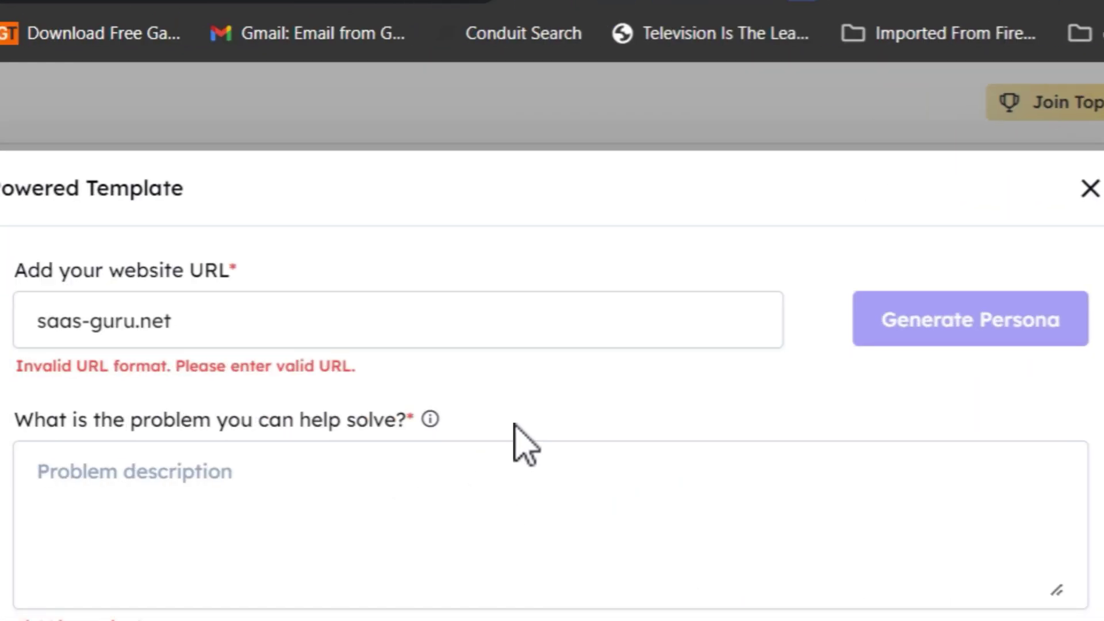
{"action": "left_click_drag", "start_coordinate": [367, 315], "coordinate": [9, 327]}
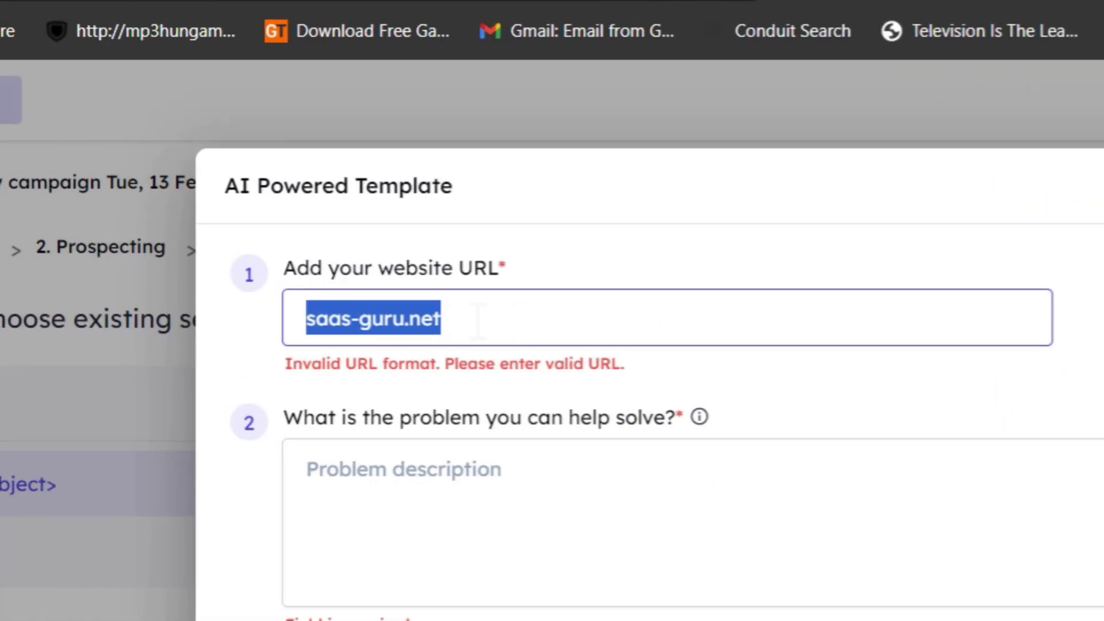
{"action": "left_click", "coordinate": [310, 314]}
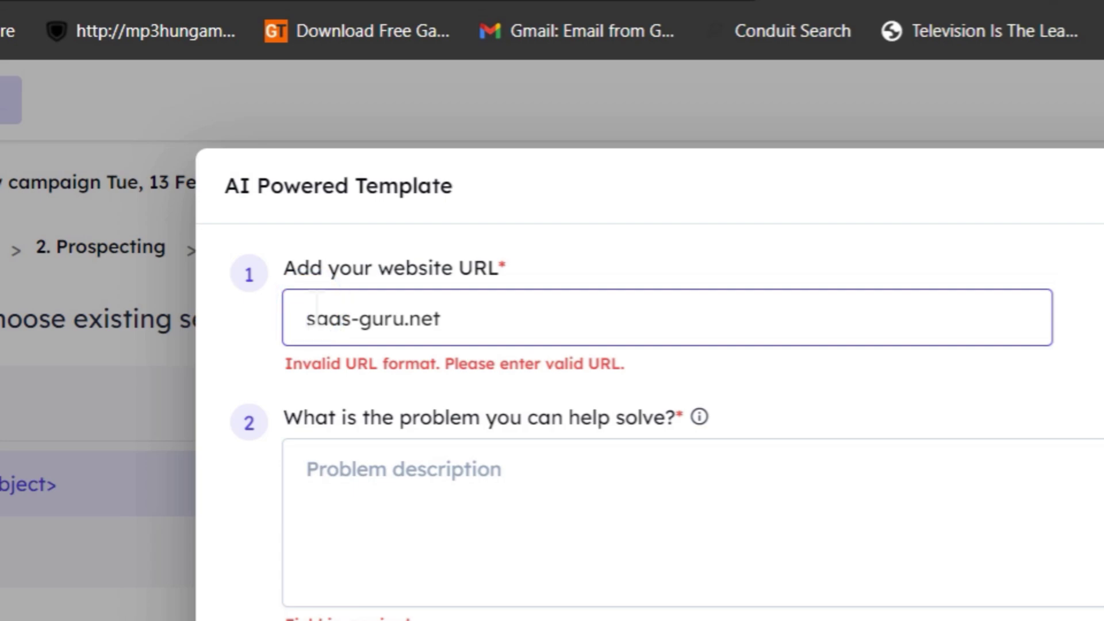
{"action": "type", "text": "https:"}
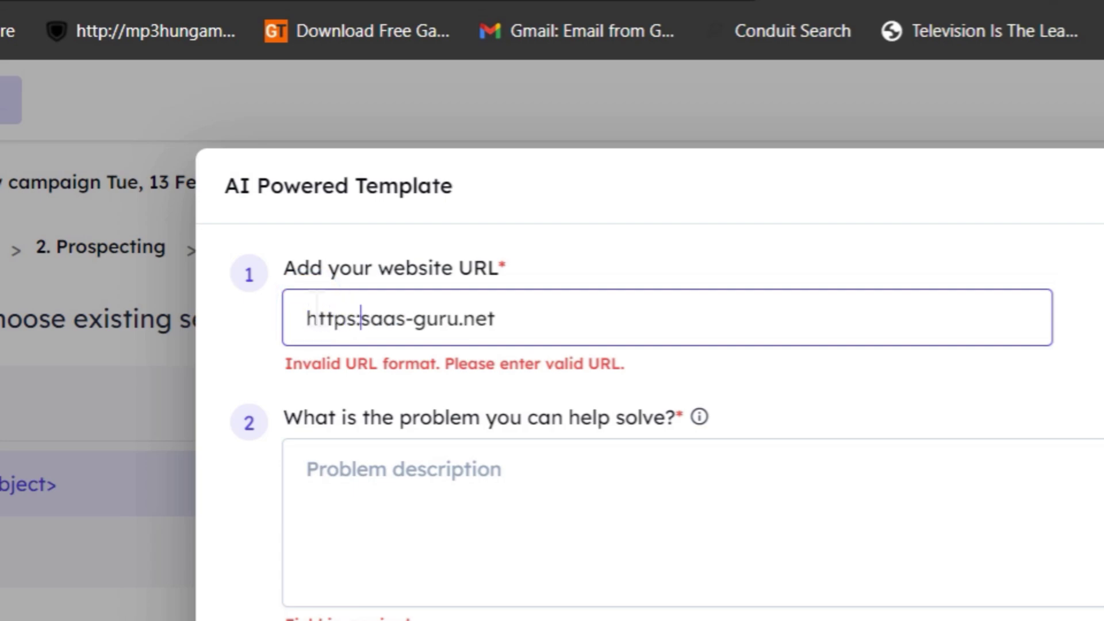
{"action": "type", "text": "//"}
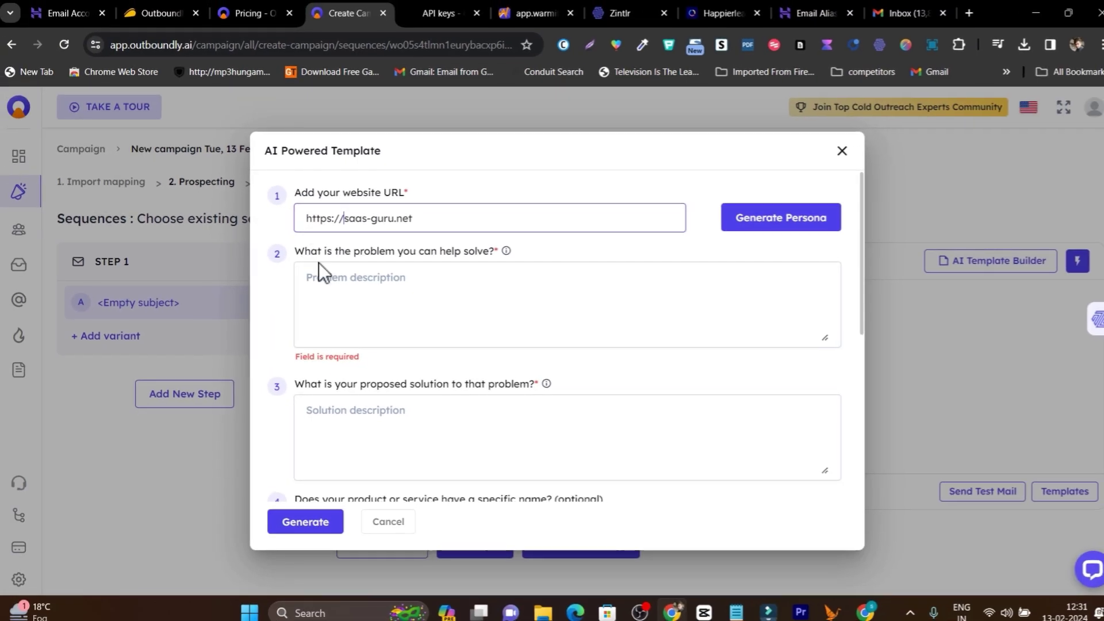
Describe the problem to solve as "I want to introduce my SEO agency for SEo services"
{"action": "left_click", "coordinate": [345, 435]}
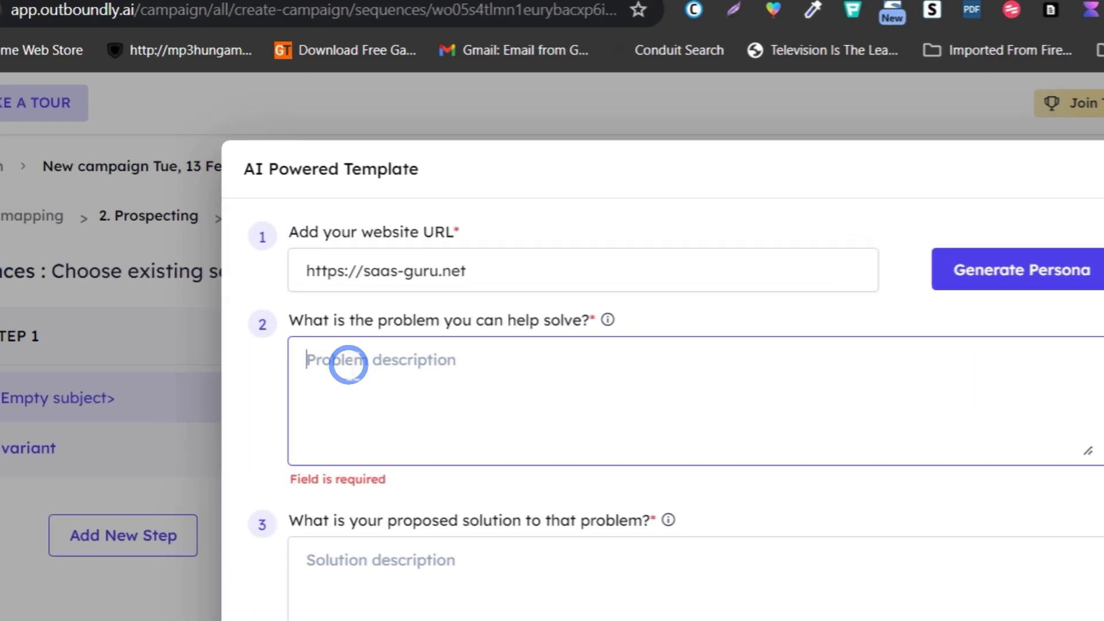
{"action": "type", "text": "I"}
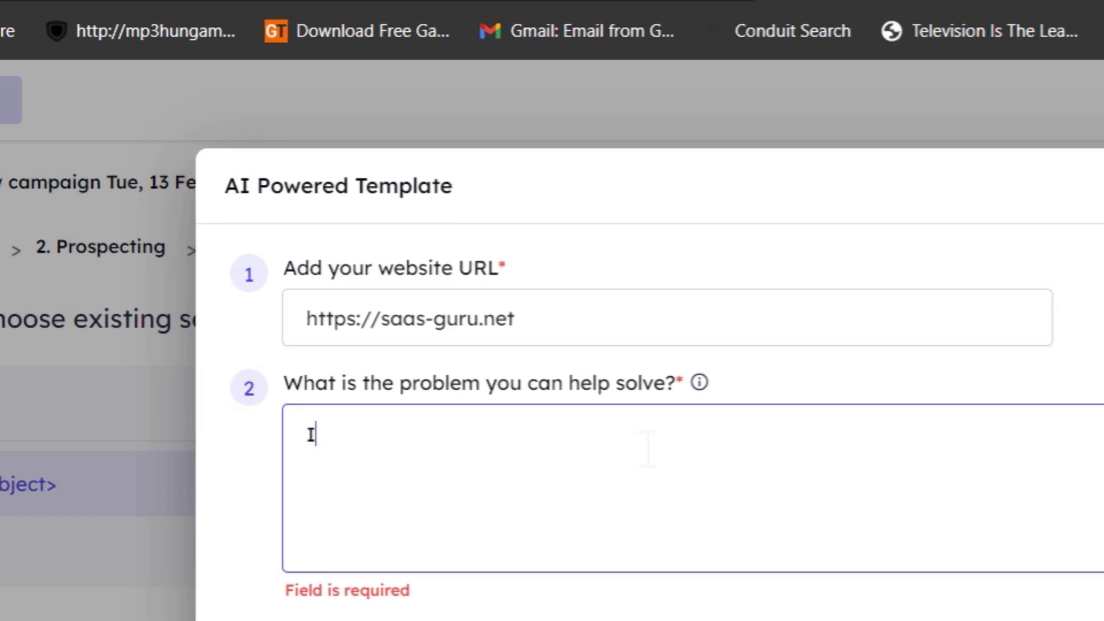
{"action": "type", "text": " want to i"}
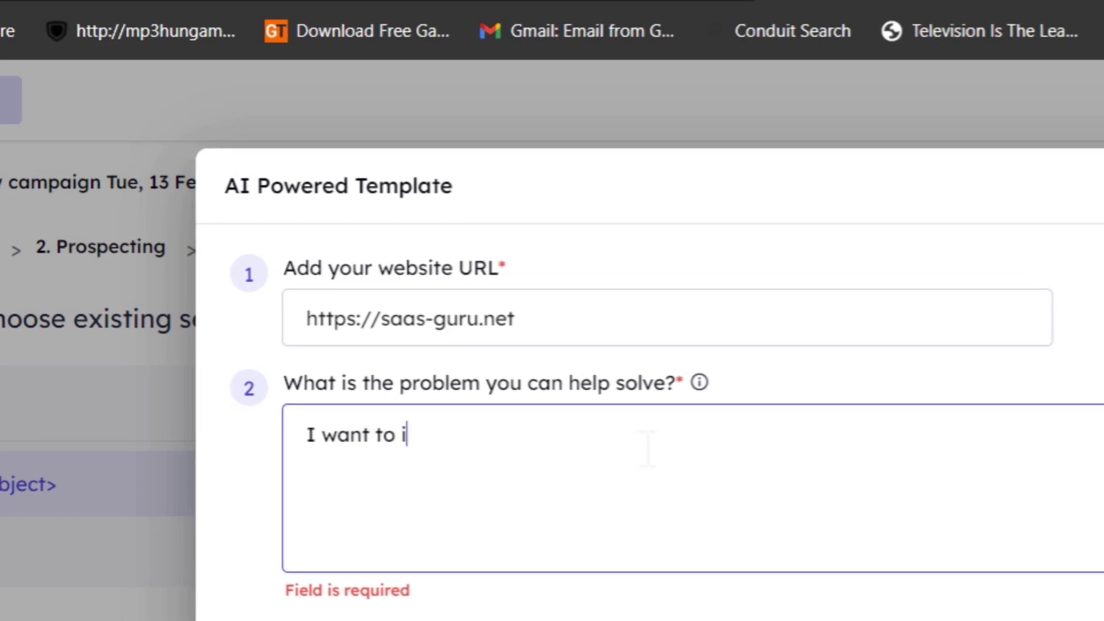
{"action": "type", "text": "ntroduce my SEO agency for SEo services"}
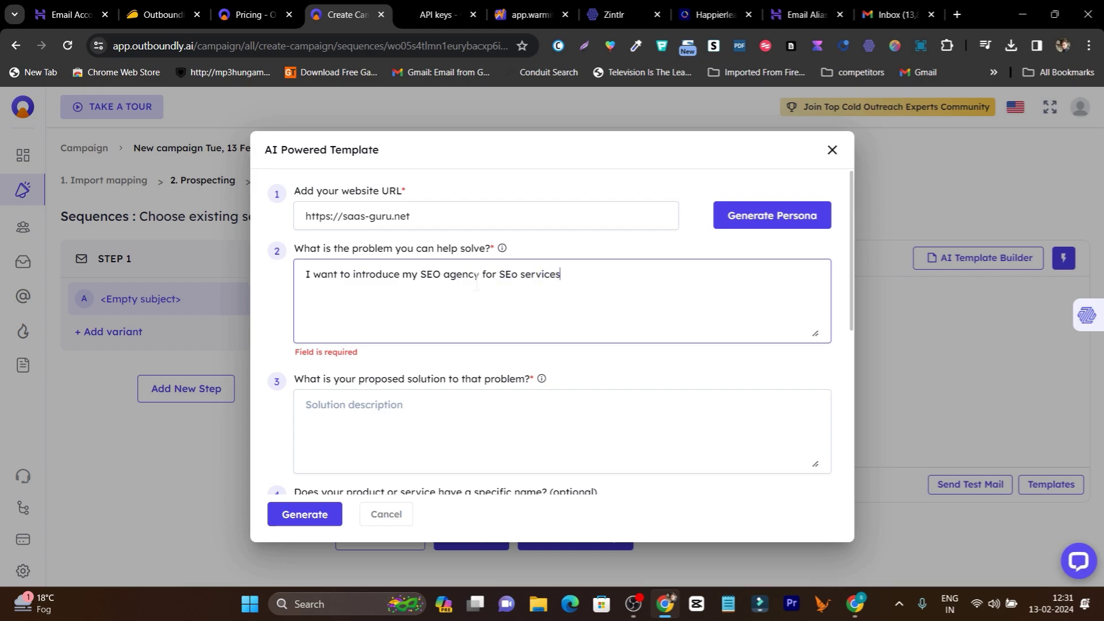
Describe the proposed solution as "Rank higher on search engines with our SEO services"
{"action": "left_click", "coordinate": [495, 408]}
{"action": "type", "text": "Ra"}
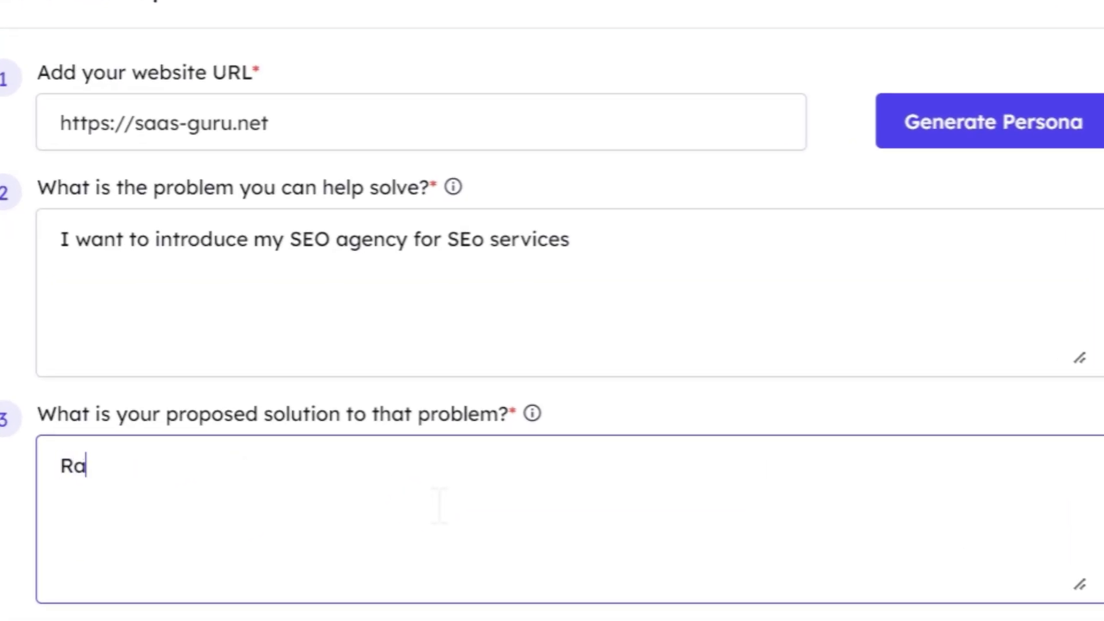
{"action": "type", "text": "nk high"}
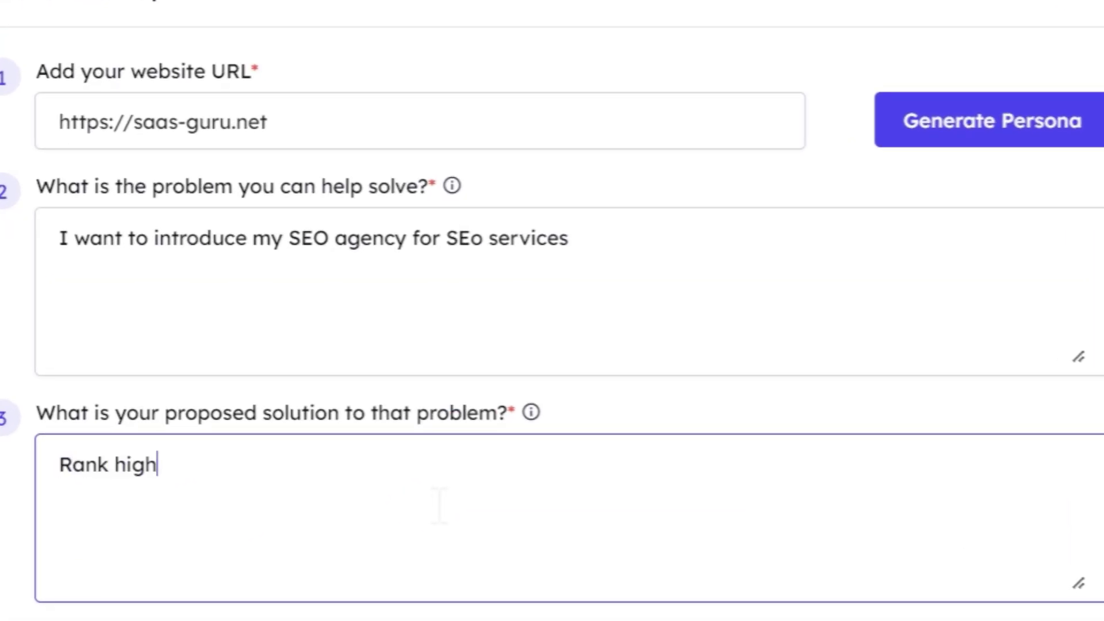
{"action": "type", "text": "er on s"}
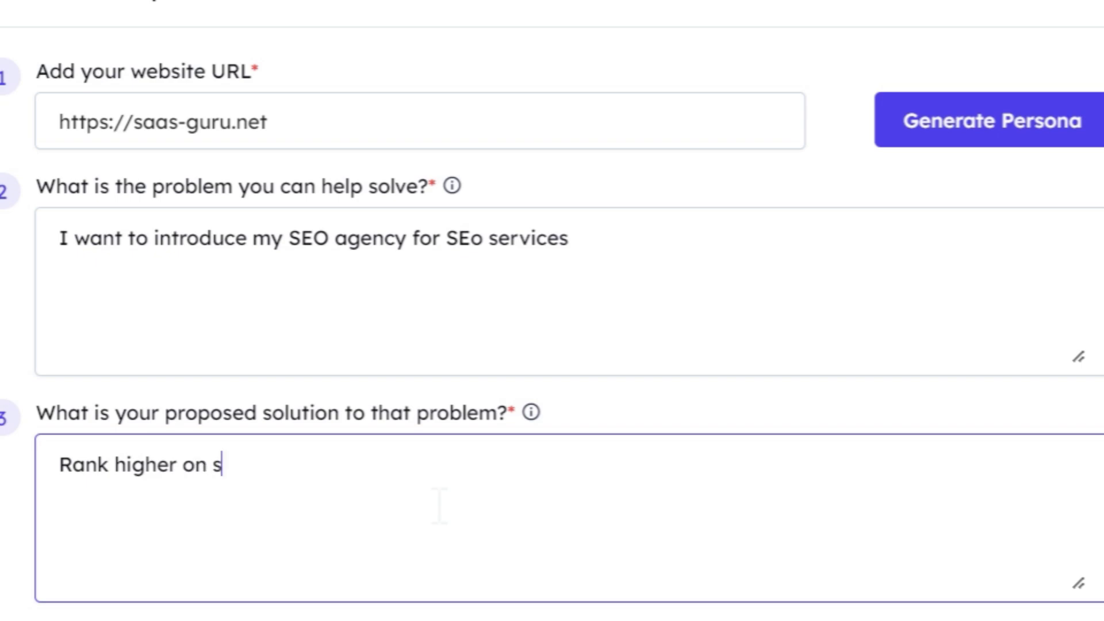
{"action": "type", "text": "earch engines with our SEO services"}
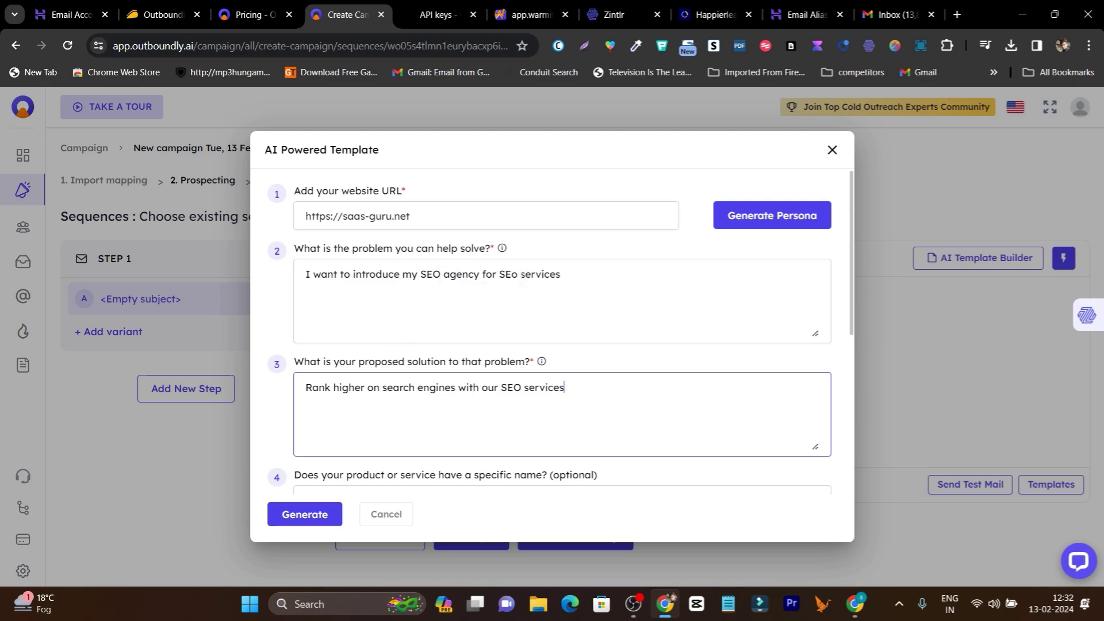
Enter "SEO Services" as the product or service name in the AI Powered Template form
{"action": "left_click", "coordinate": [502, 275]}
{"action": "scroll", "coordinate": [490, 356], "scroll_direction": "down", "scroll_amount": 2}
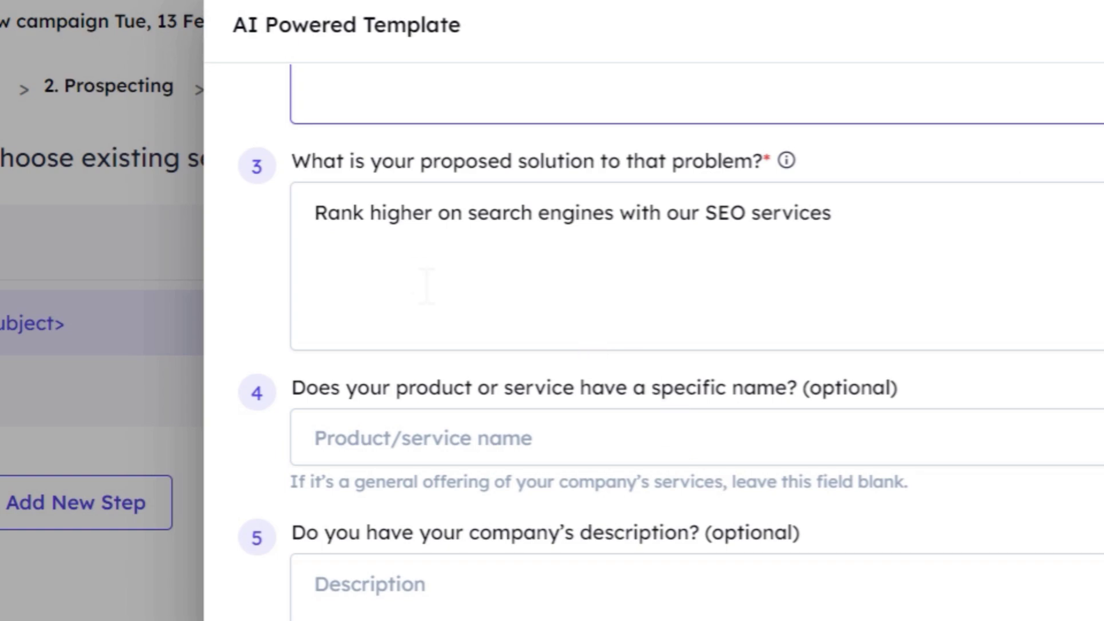
{"action": "scroll", "coordinate": [530, 228], "scroll_direction": "down", "scroll_amount": 2}
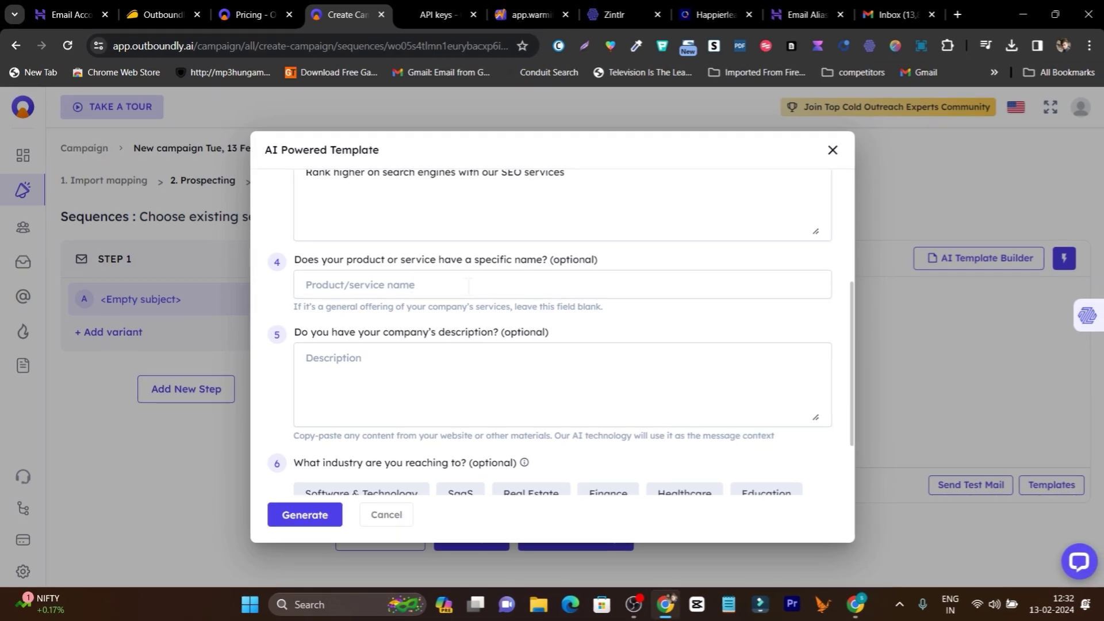
{"action": "left_click", "coordinate": [637, 297]}
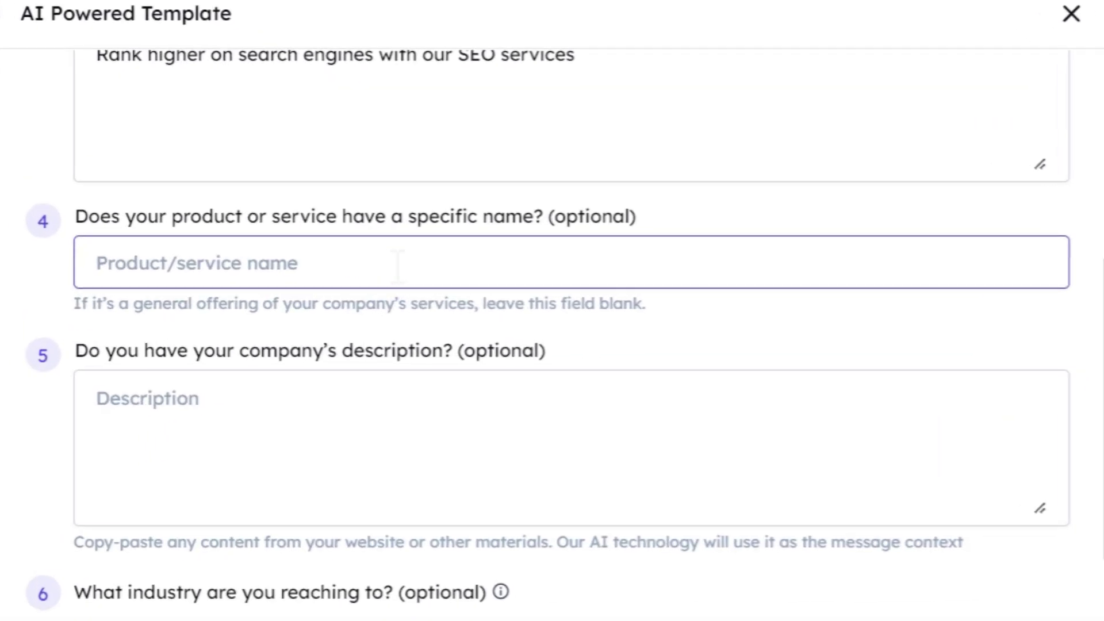
{"action": "type", "text": "SEO Serv"}
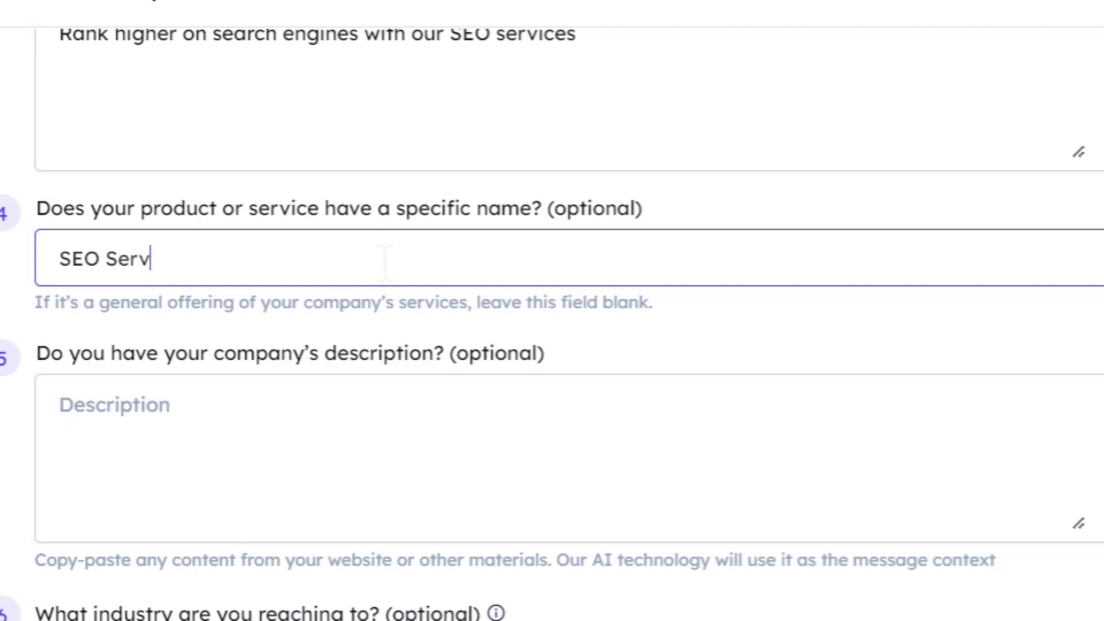
{"action": "type", "text": "ices"}
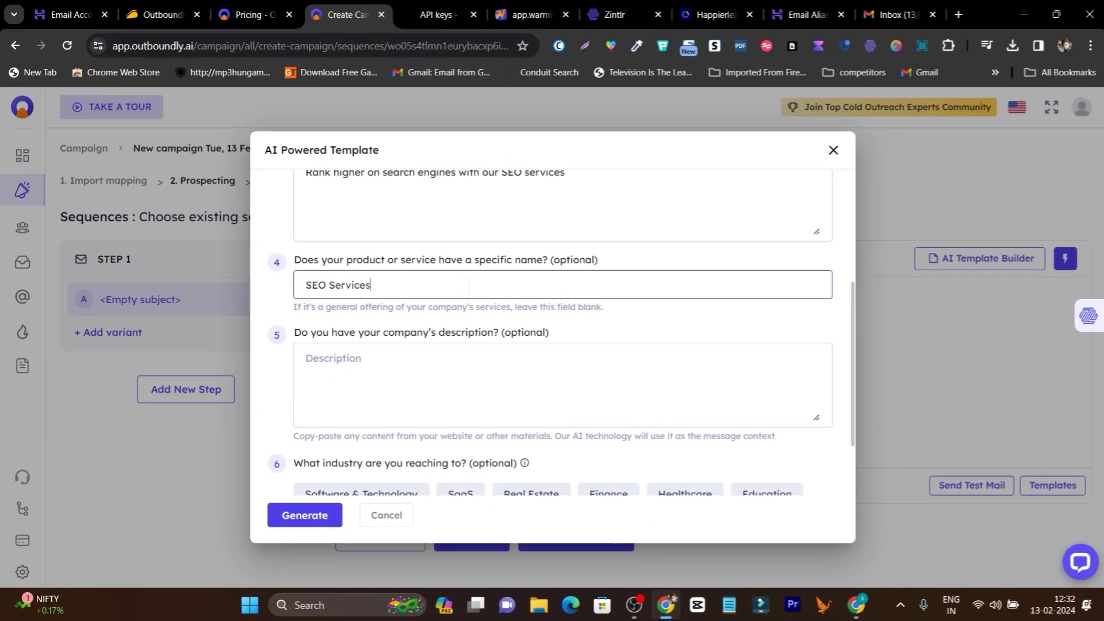
{"action": "scroll", "coordinate": [477, 344], "scroll_direction": "down", "scroll_amount": 2}
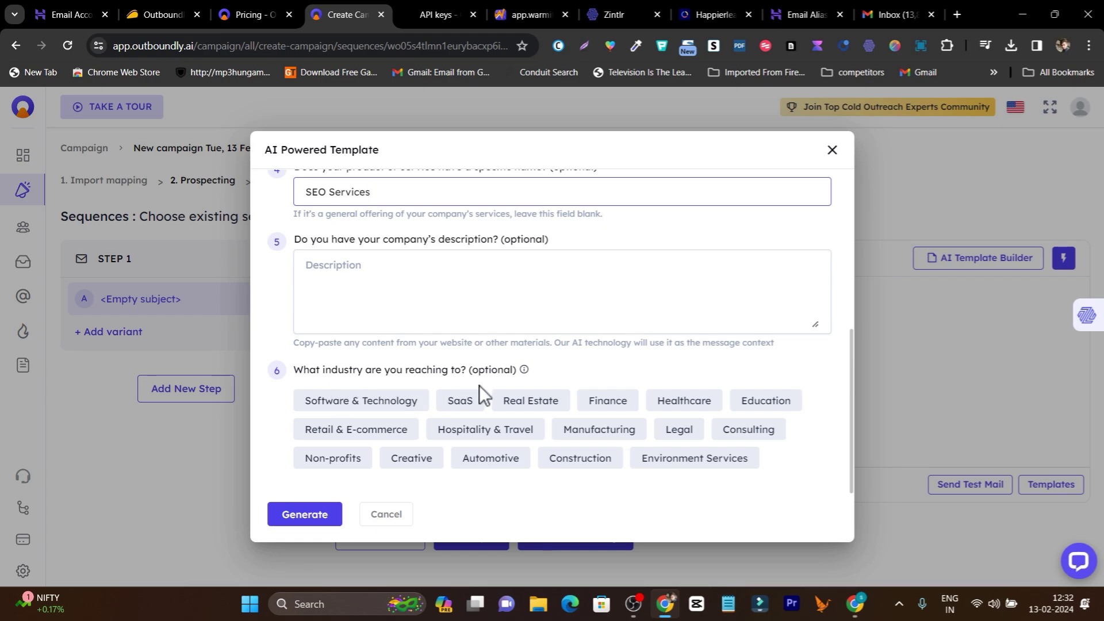
Choose SaaS as the target industry, try to generate the template, and close the form
{"action": "left_click", "coordinate": [460, 406]}
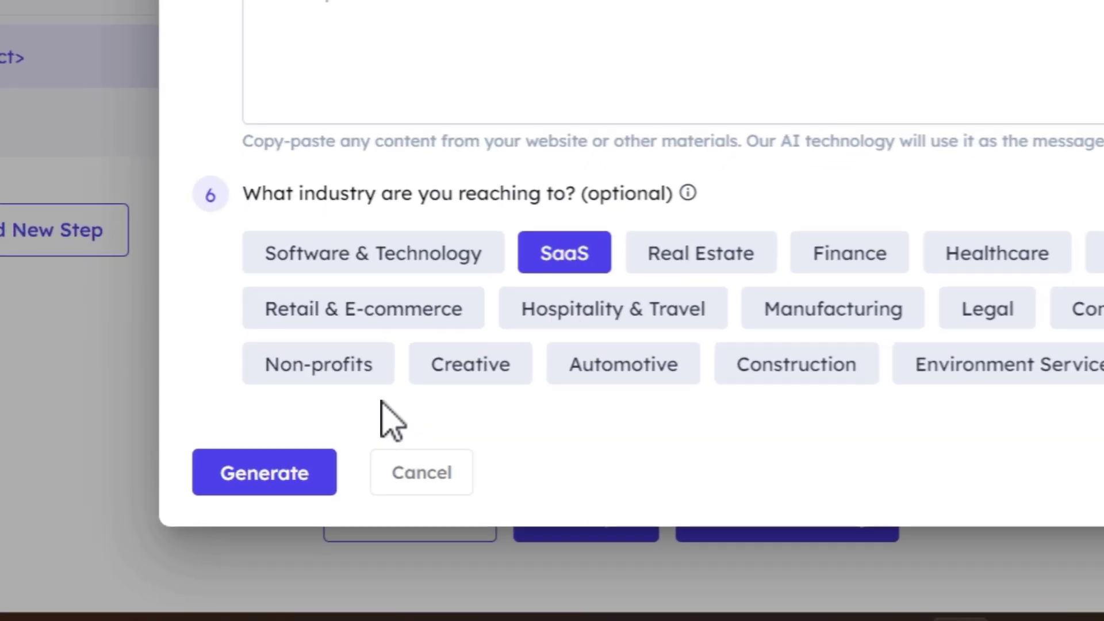
{"action": "left_click", "coordinate": [273, 469]}
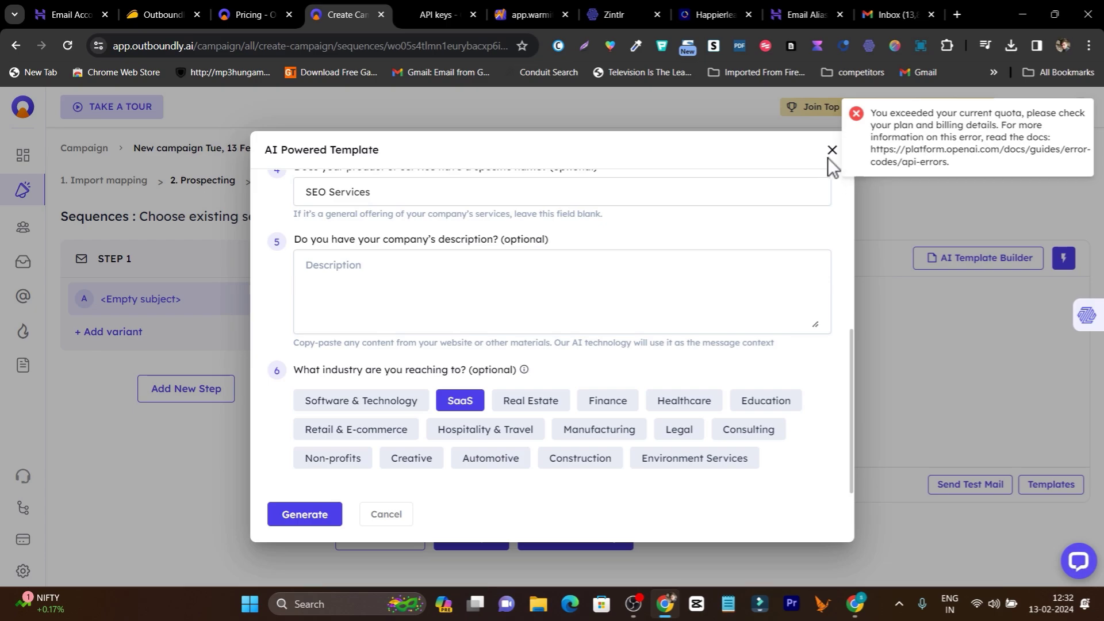
{"action": "left_click", "coordinate": [831, 150]}
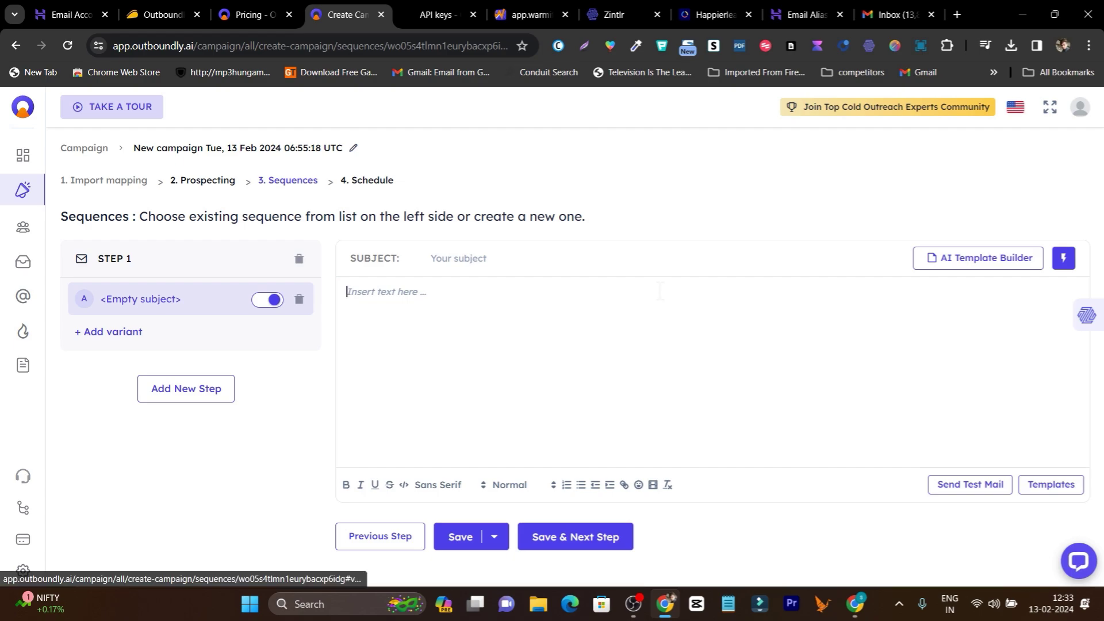
Ask the browser's AI assistant to "write me a cold email copy for introduce my SREO agency for SEO services"
{"action": "key", "text": "alt+j"}
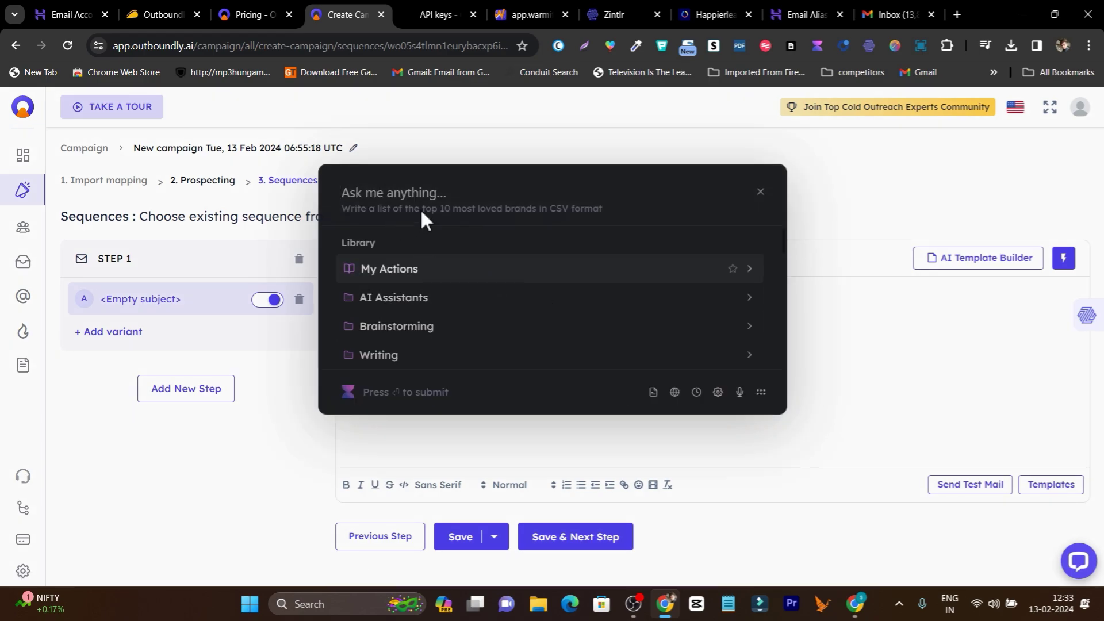
{"action": "type", "text": "write me a col"}
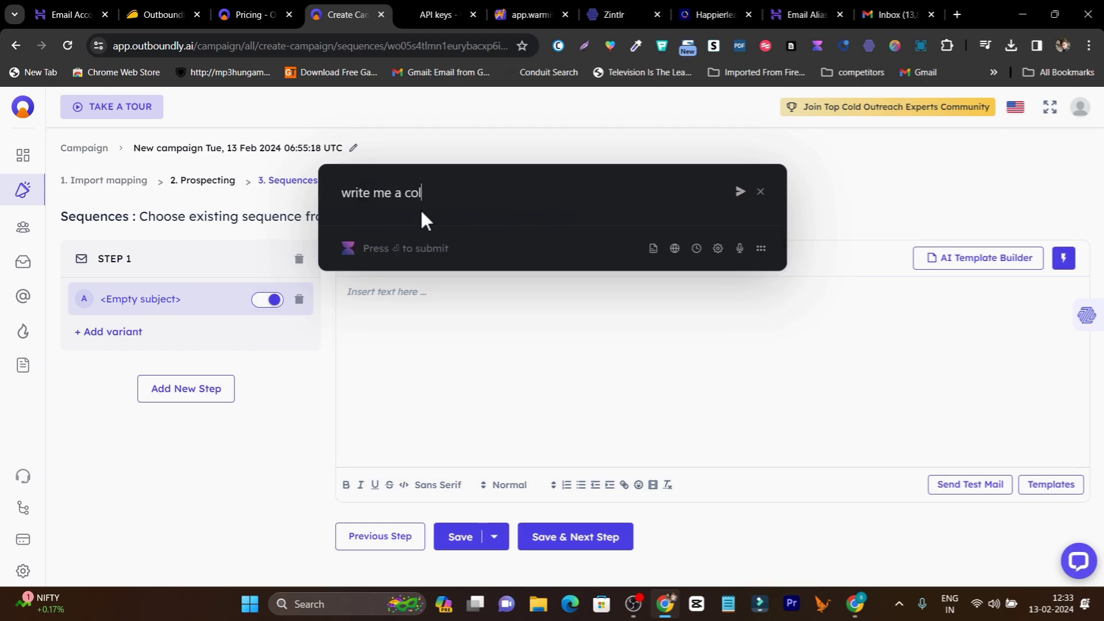
{"action": "type", "text": "d email copy for intri"}
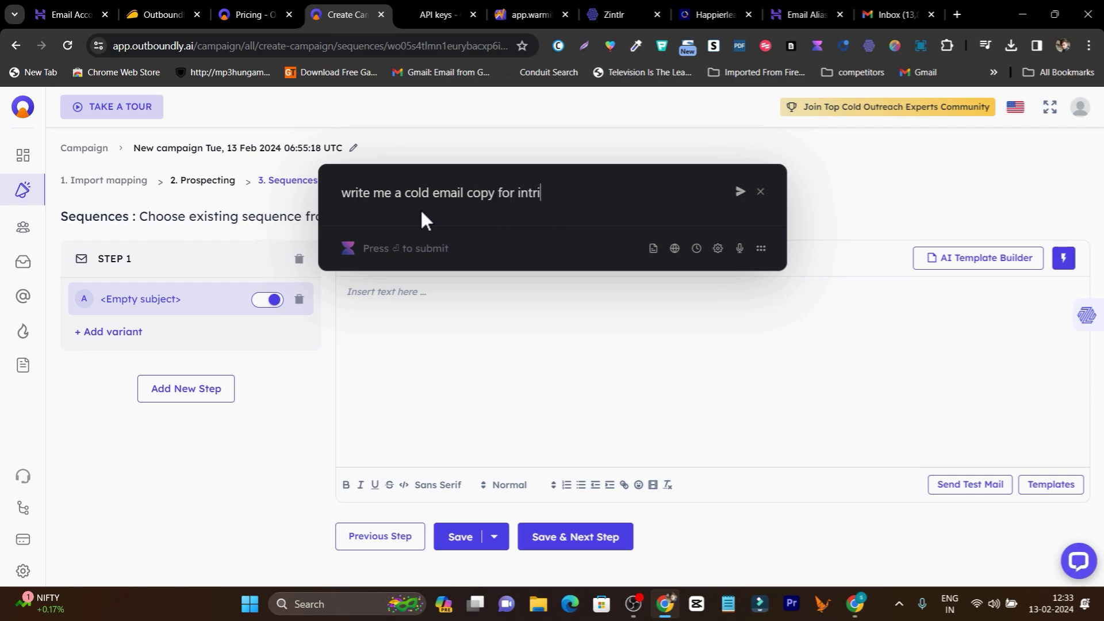
{"action": "key", "text": "BackSpace"}
{"action": "type", "text": "oduce my"}
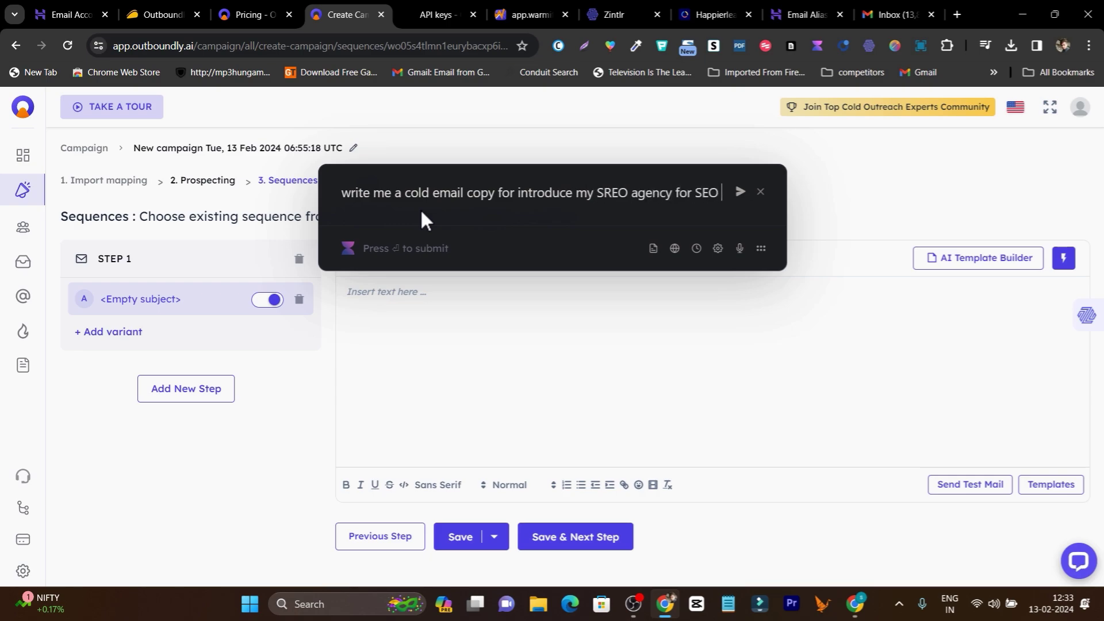
{"action": "type", "text": "SREO agency for SEO services"}
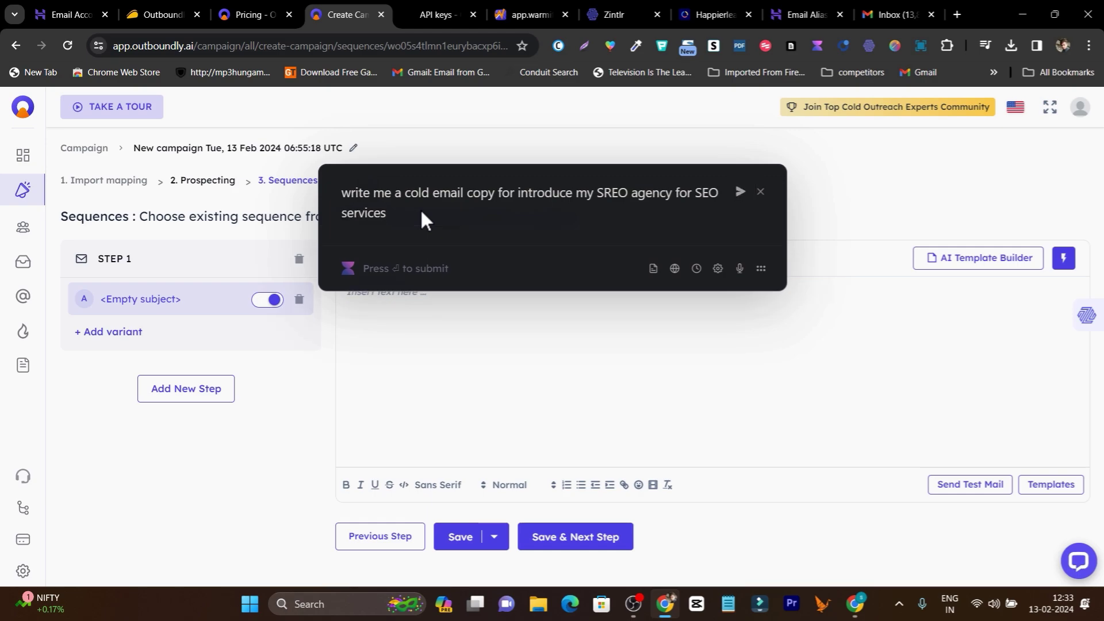
{"action": "key", "text": "Return"}
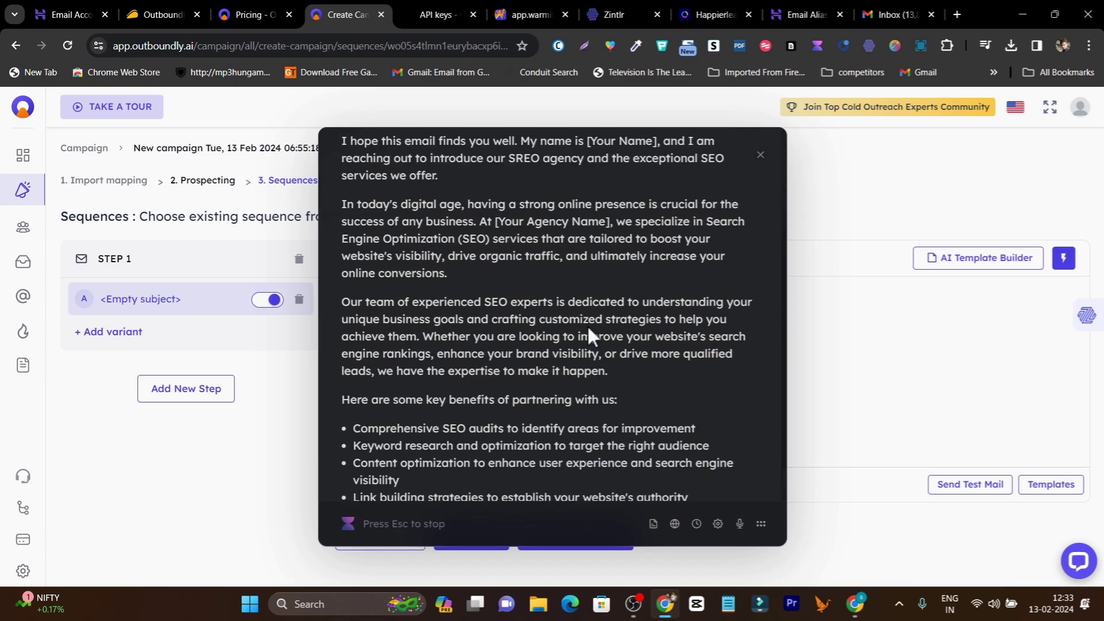
Copy the assistant's entire generated cold email, close the assistant, and paste the text into the Step 1 email body
{"action": "scroll", "coordinate": [588, 325], "scroll_direction": "up", "scroll_amount": 5}
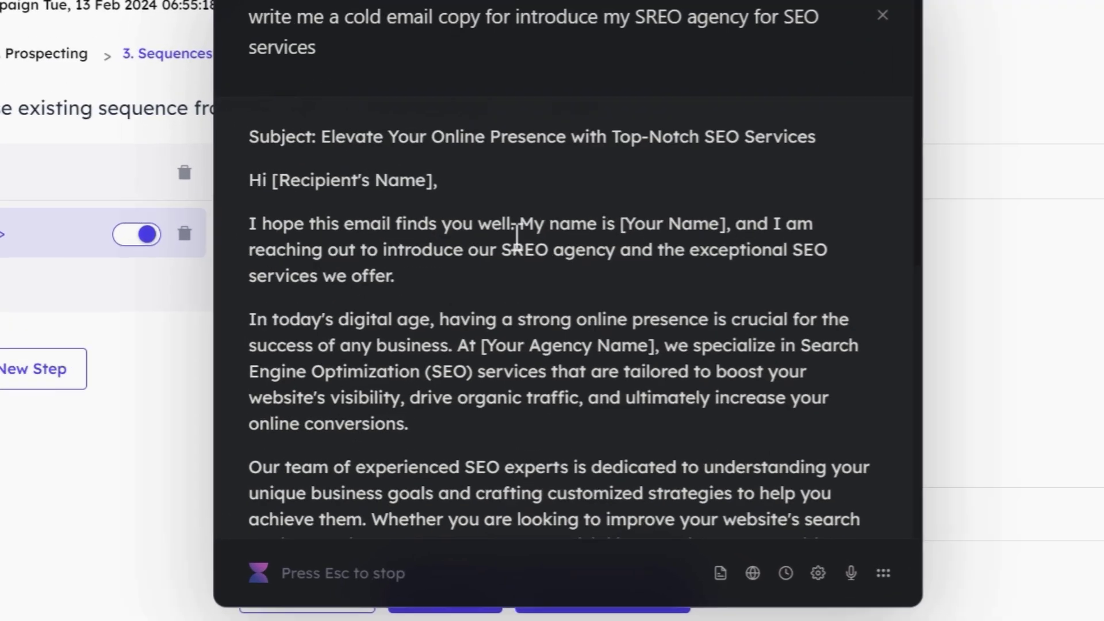
{"action": "scroll", "coordinate": [514, 399], "scroll_direction": "down", "scroll_amount": 10}
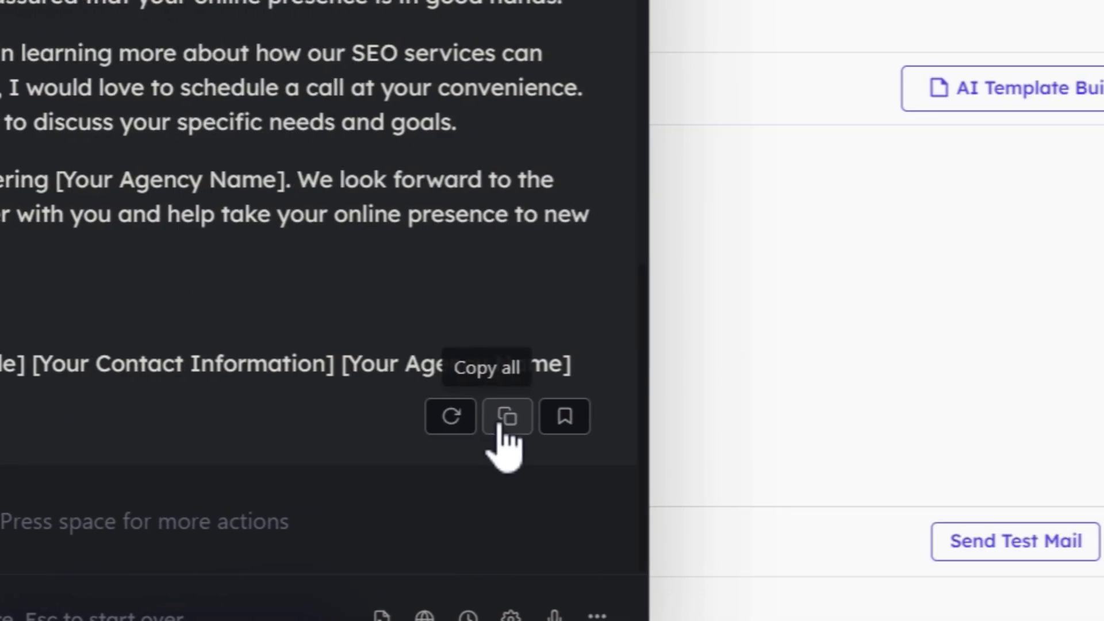
{"action": "left_click", "coordinate": [909, 416]}
{"action": "left_click", "coordinate": [828, 357]}
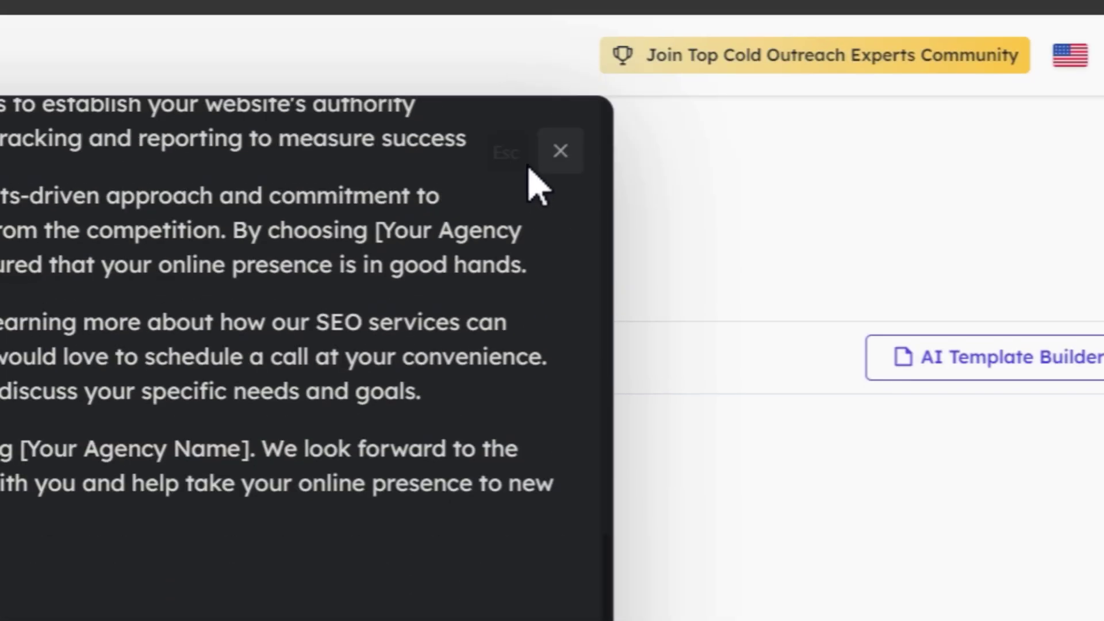
{"action": "left_click", "coordinate": [562, 160]}
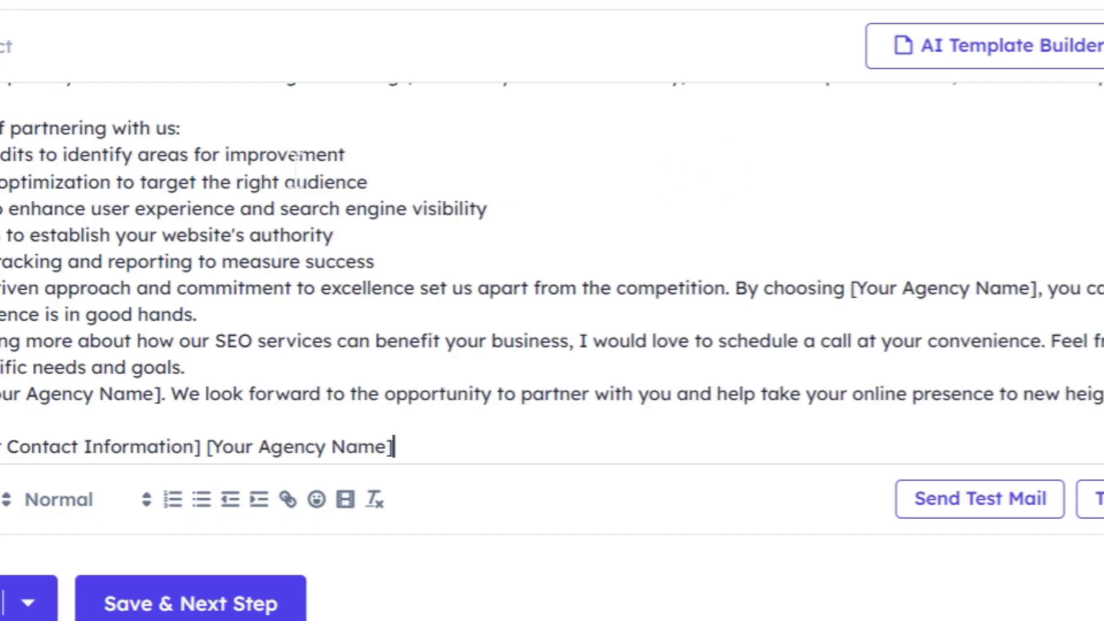
Set the email subject to "Demo" and read through the pasted message body
{"action": "left_click", "coordinate": [112, 38]}
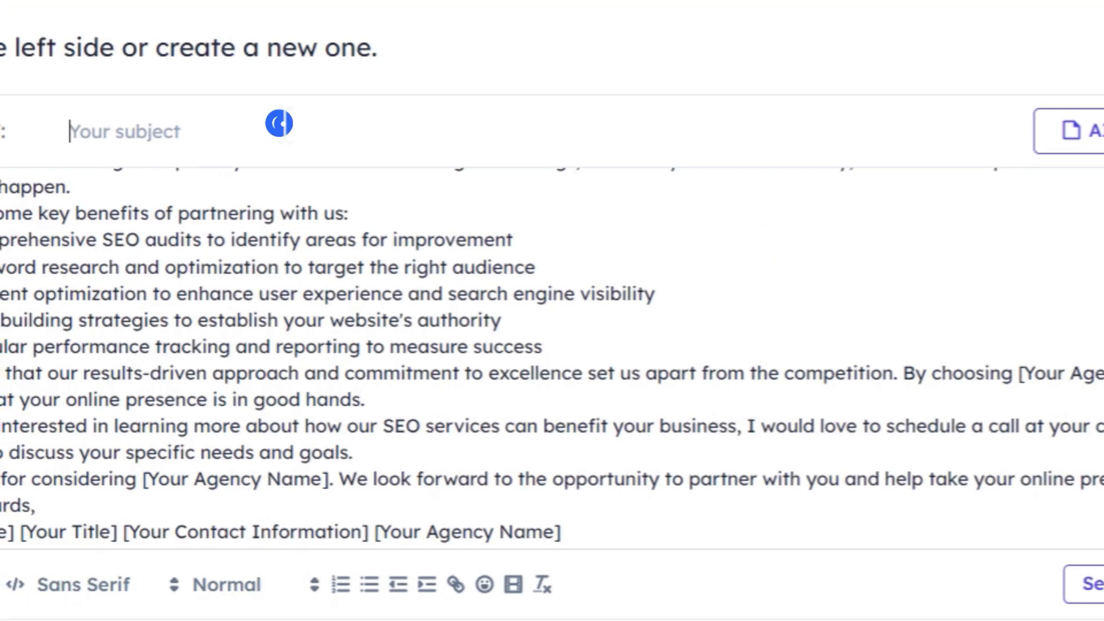
{"action": "type", "text": "Demo"}
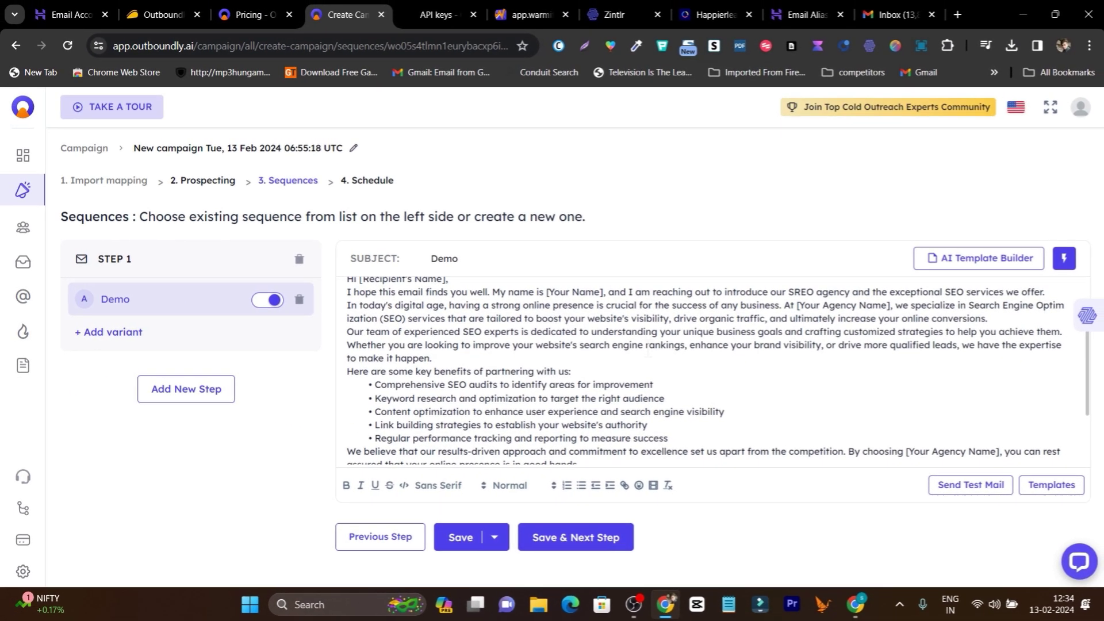
{"action": "scroll", "coordinate": [642, 352], "scroll_direction": "up", "scroll_amount": 2}
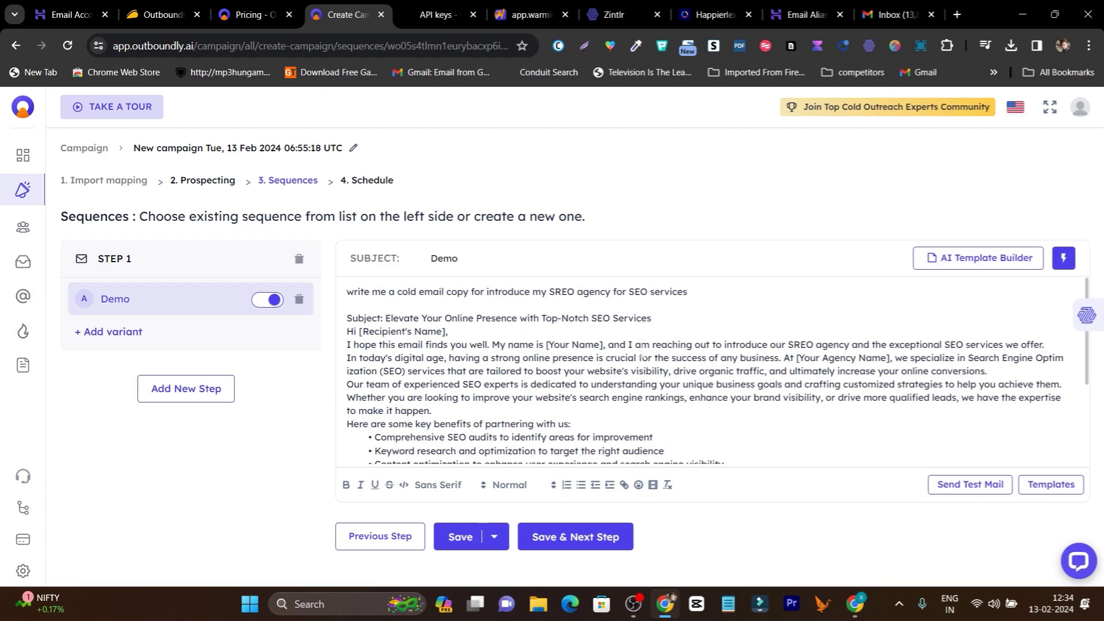
{"action": "scroll", "coordinate": [642, 355], "scroll_direction": "down", "scroll_amount": 3}
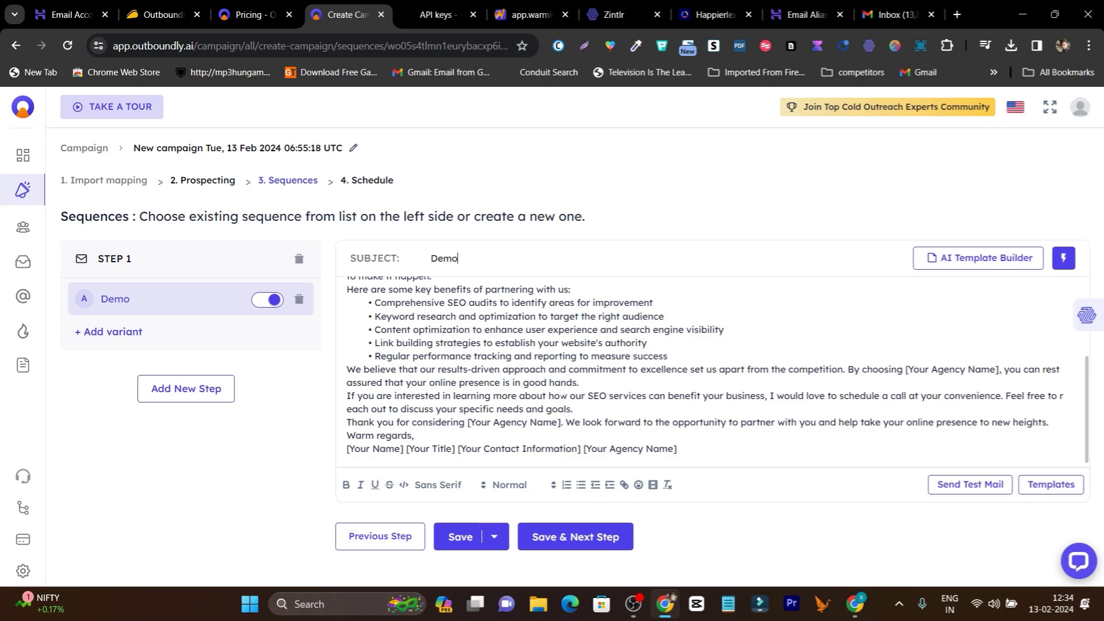
{"action": "scroll", "coordinate": [642, 368], "scroll_direction": "up", "scroll_amount": 3}
{"action": "scroll", "coordinate": [642, 369], "scroll_direction": "down", "scroll_amount": 3}
Append the company_domain system field to the email subject
{"action": "left_click", "coordinate": [1064, 260]}
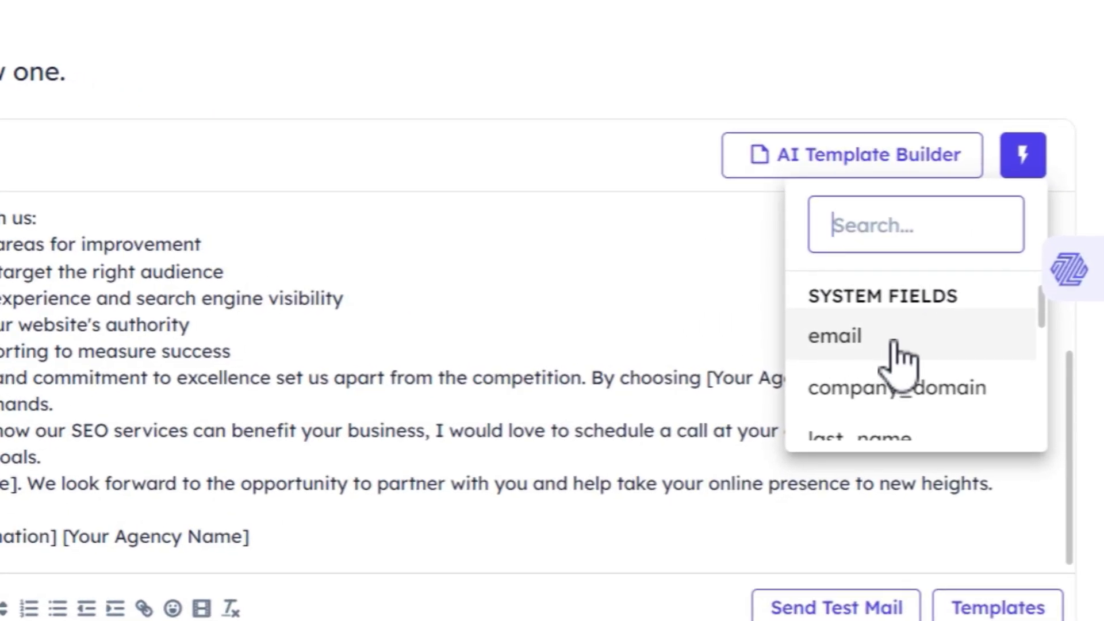
{"action": "scroll", "coordinate": [901, 354], "scroll_direction": "down", "scroll_amount": 3}
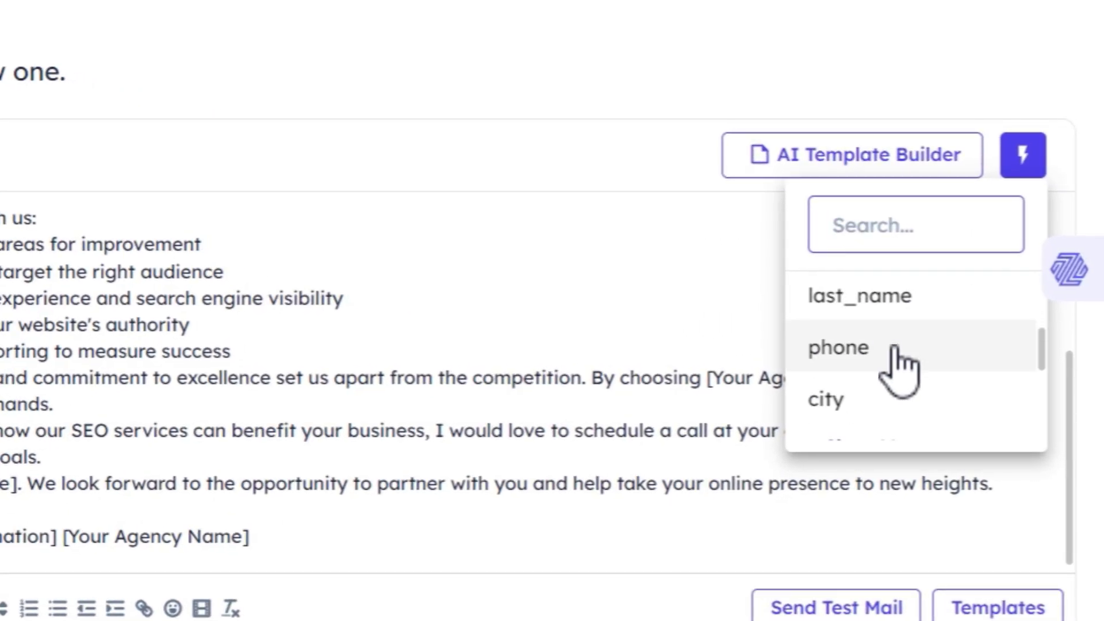
{"action": "scroll", "coordinate": [886, 370], "scroll_direction": "up", "scroll_amount": 3}
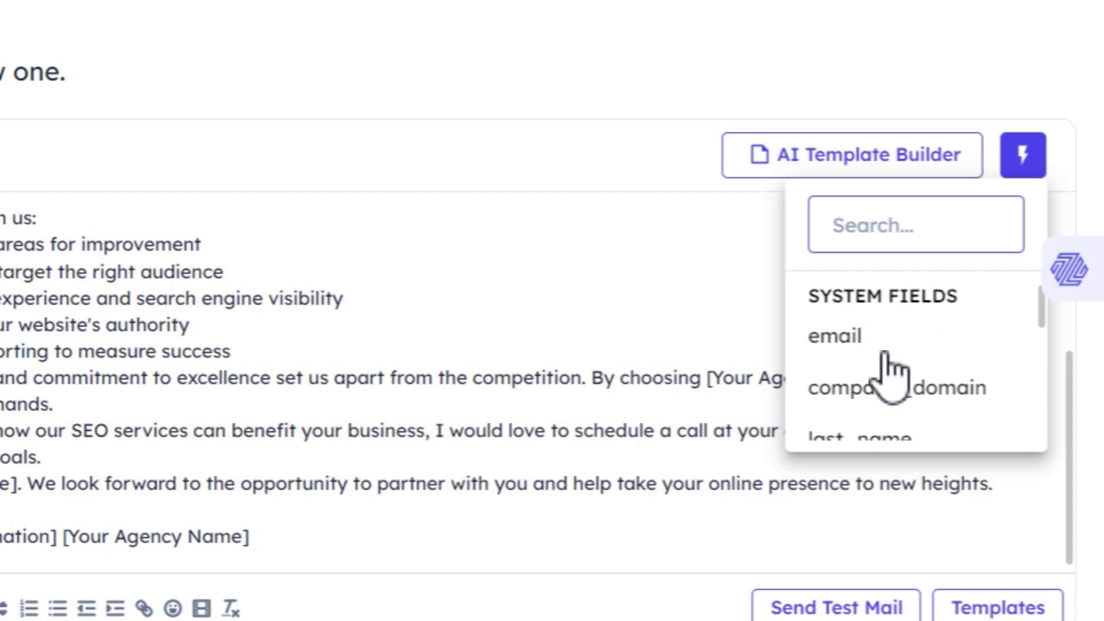
{"action": "left_click", "coordinate": [858, 391]}
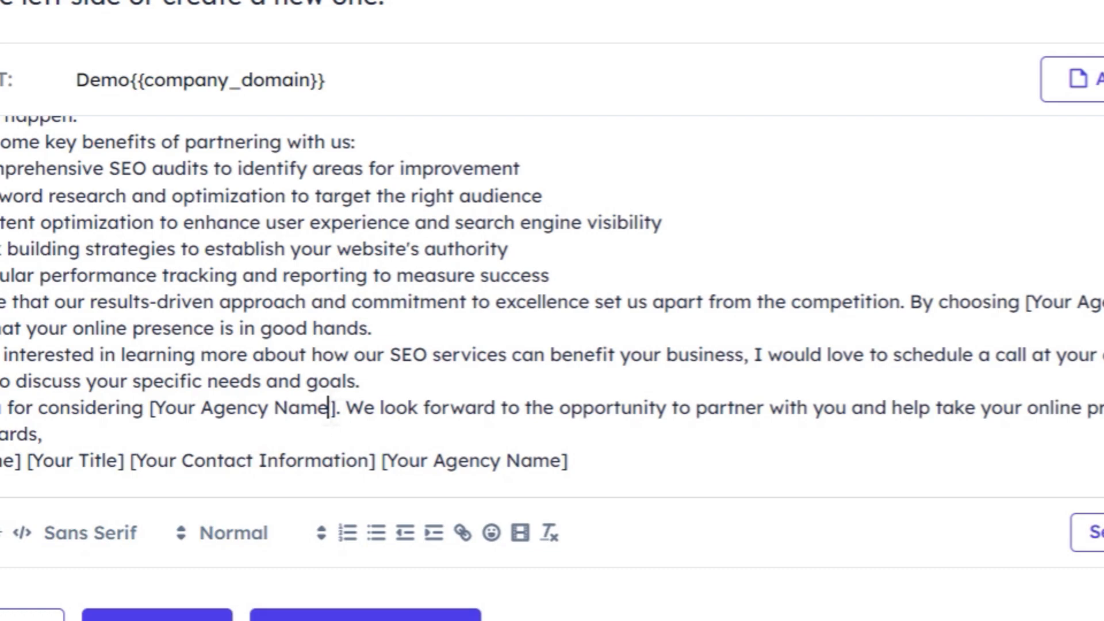
Repeat the closing text starting at "]. We look forward to the opportunity" at the end of the email body
{"action": "left_click_drag", "start_coordinate": [330, 409], "coordinate": [151, 408]}
{"action": "left_click", "coordinate": [568, 461]}
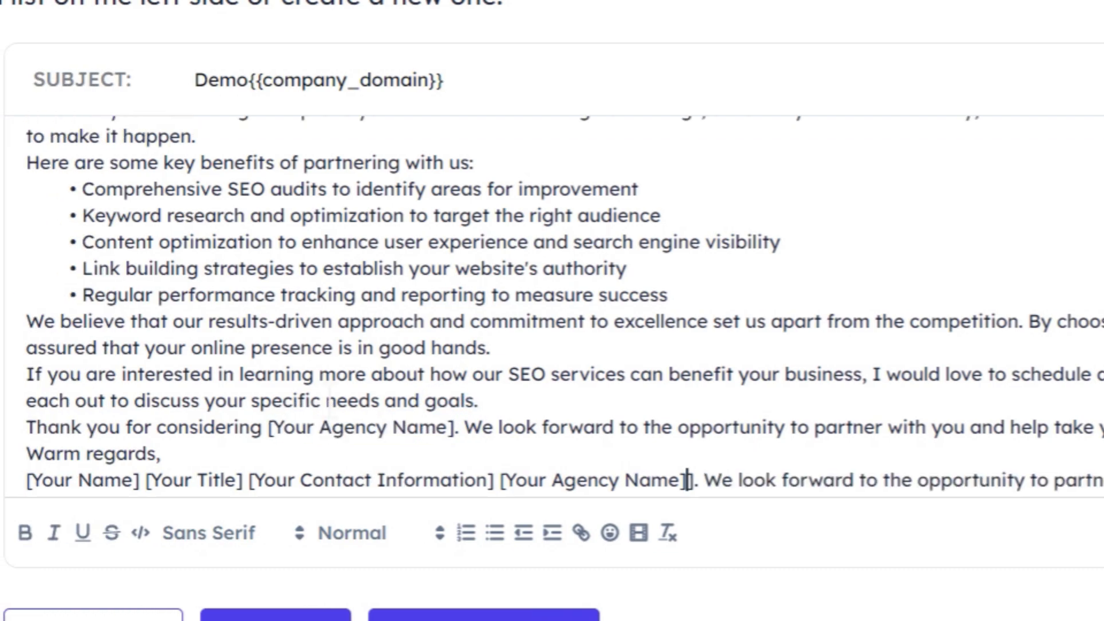
{"action": "scroll", "coordinate": [418, 414], "scroll_direction": "down", "scroll_amount": 2}
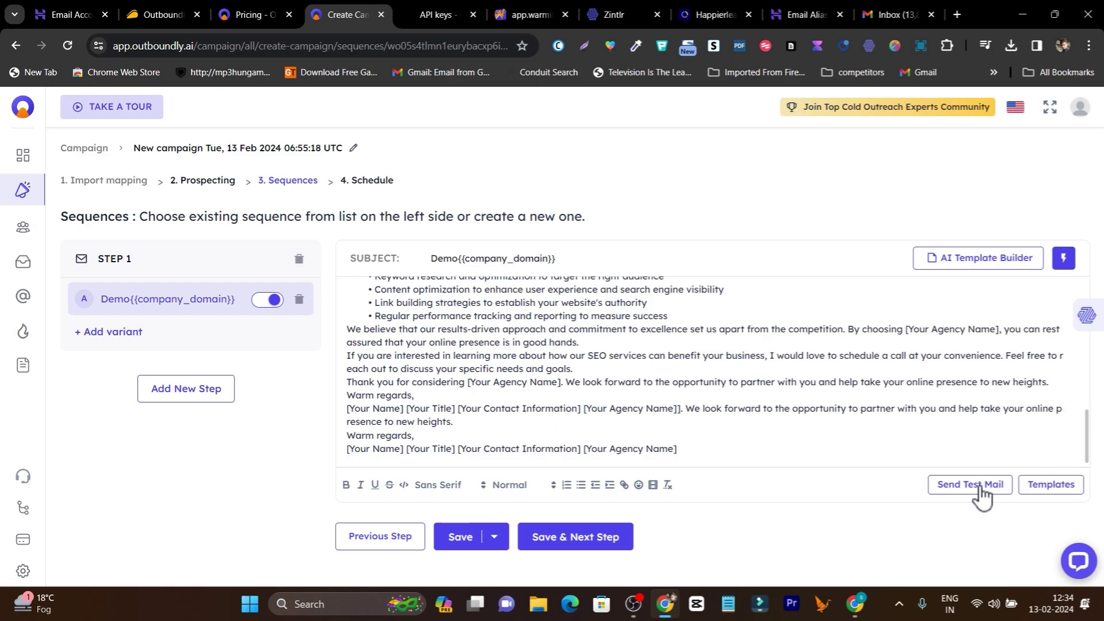
Save the sequence, continue to the Schedule stage, and examine its timing, sending account, delivery, tracking and daily limit options
{"action": "left_click", "coordinate": [581, 537]}
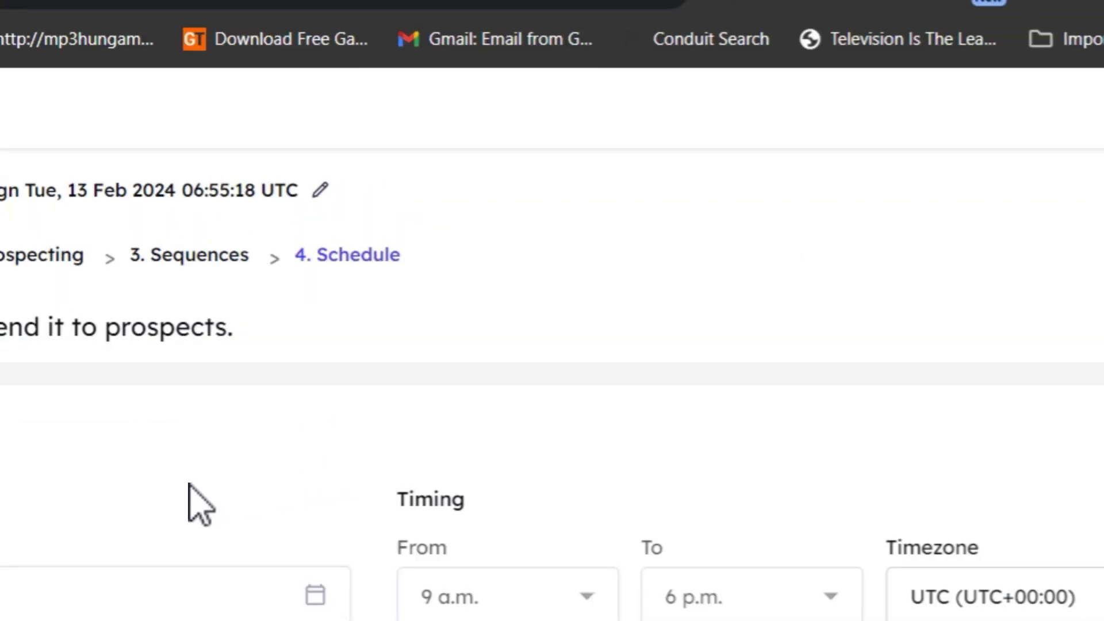
{"action": "scroll", "coordinate": [133, 552], "scroll_direction": "down", "scroll_amount": 3}
{"action": "scroll", "coordinate": [290, 351], "scroll_direction": "up", "scroll_amount": 2}
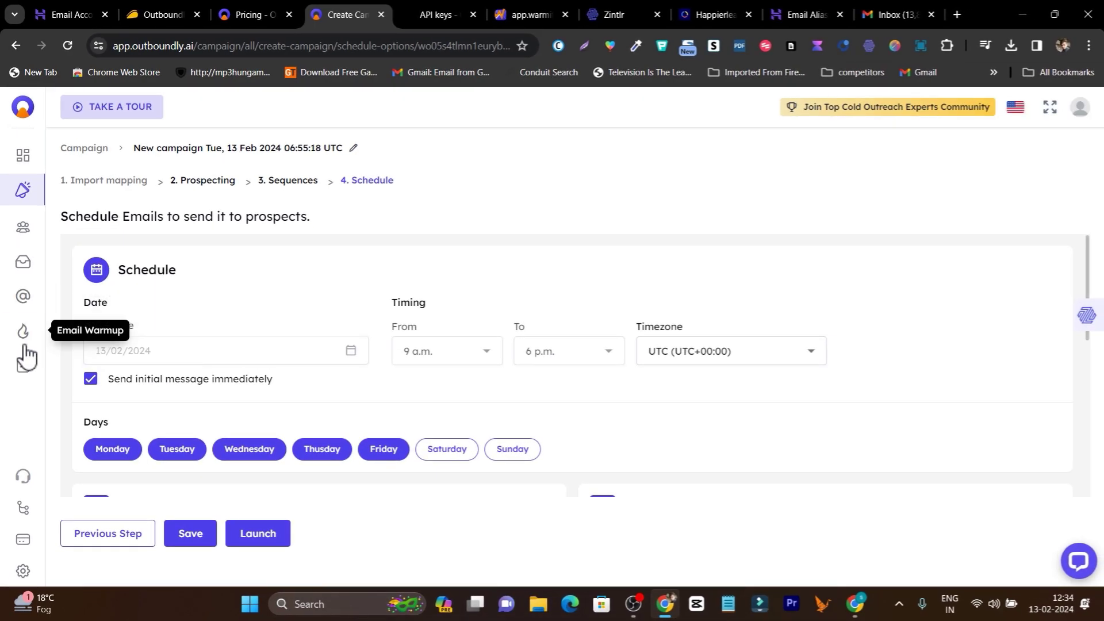
{"action": "scroll", "coordinate": [650, 391], "scroll_direction": "down", "scroll_amount": 3}
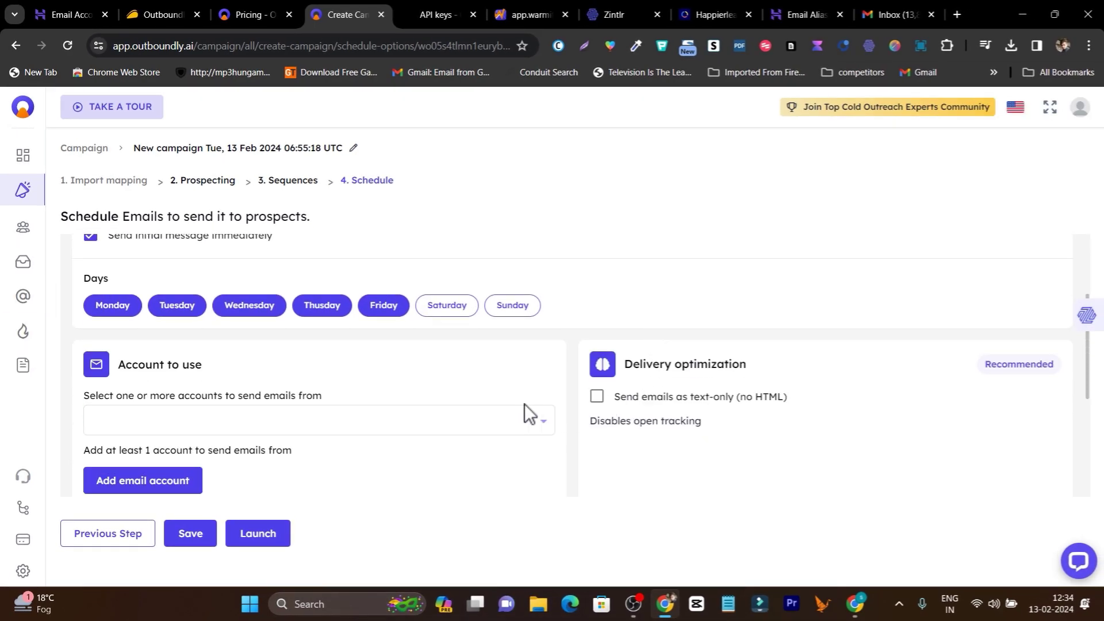
{"action": "scroll", "coordinate": [525, 413], "scroll_direction": "down", "scroll_amount": 3}
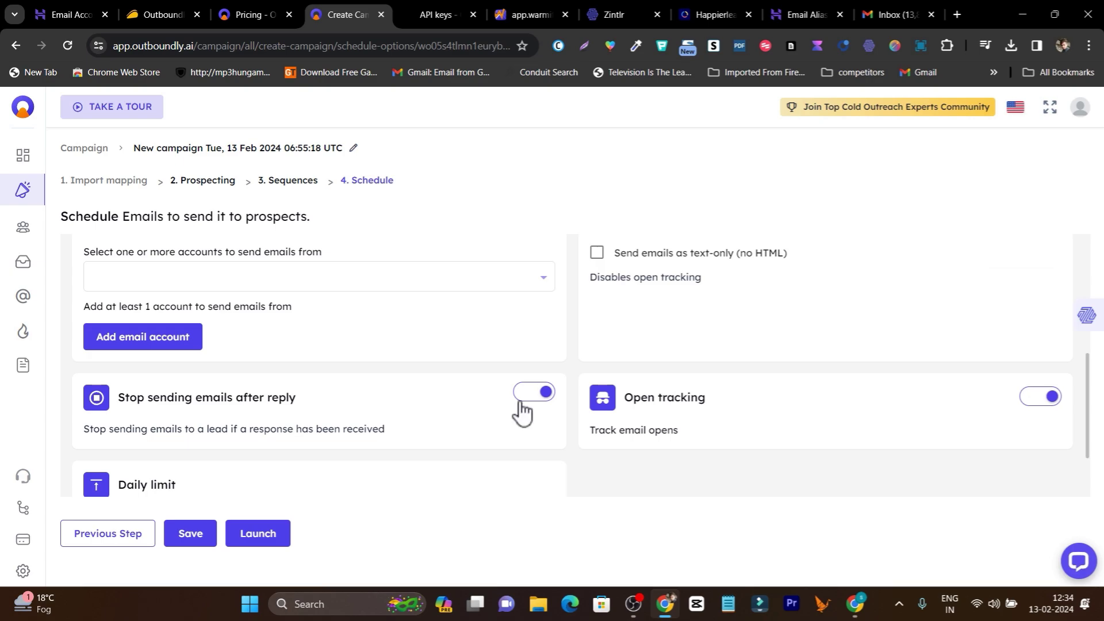
{"action": "scroll", "coordinate": [504, 409], "scroll_direction": "down", "scroll_amount": 2}
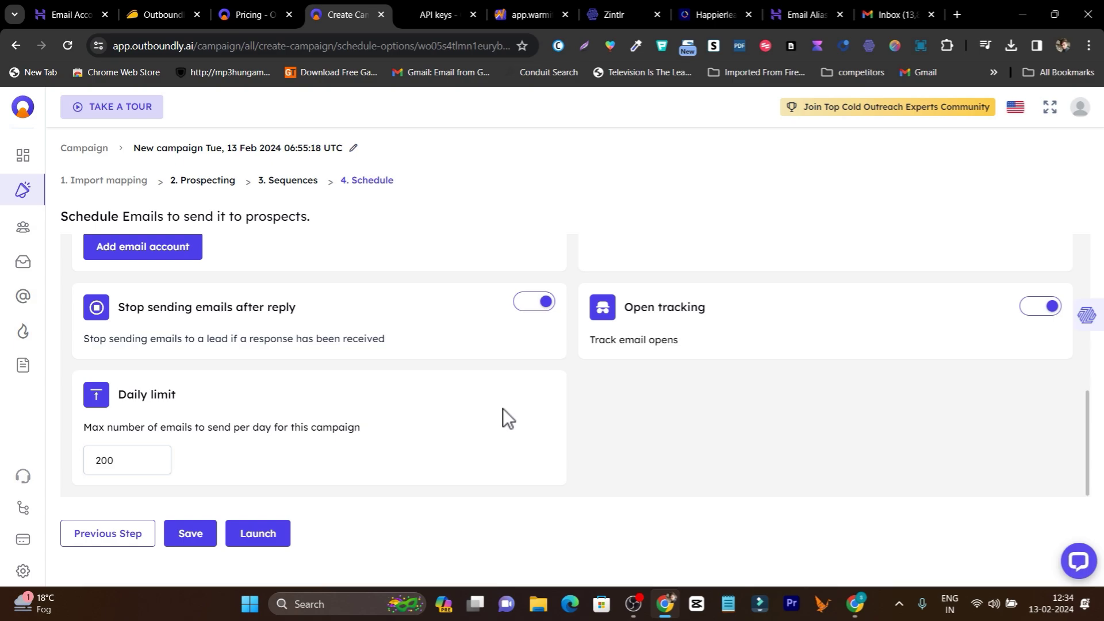
{"action": "scroll", "coordinate": [530, 380], "scroll_direction": "up", "scroll_amount": 10}
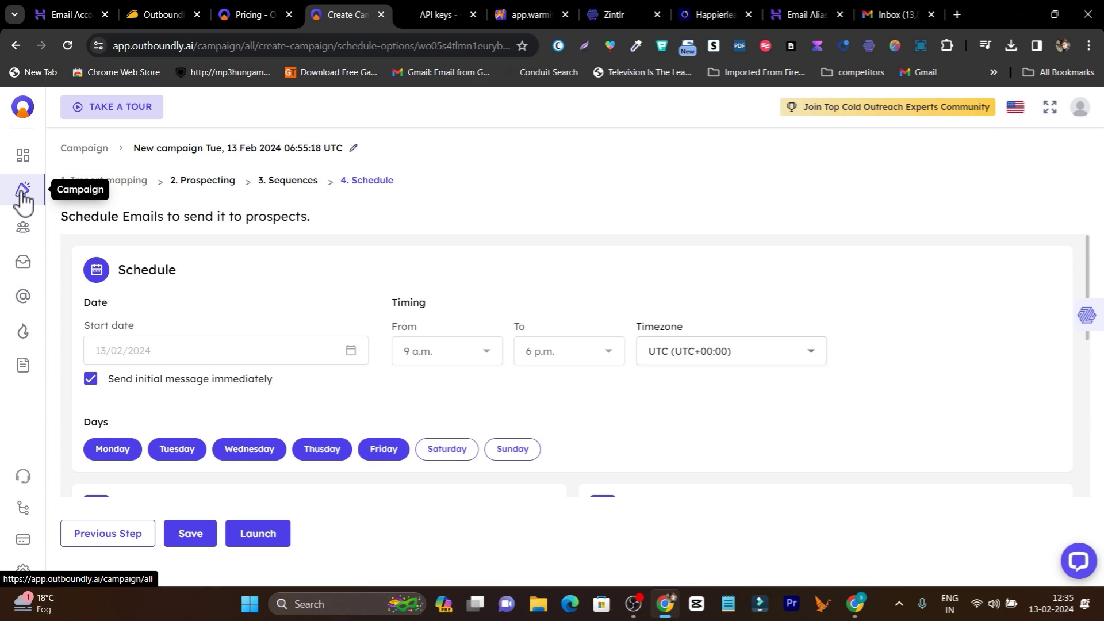
Open the dashboard and review its delivery statistics, email performance chart, email campaigns and latest prospects
{"action": "left_click", "coordinate": [126, 185]}
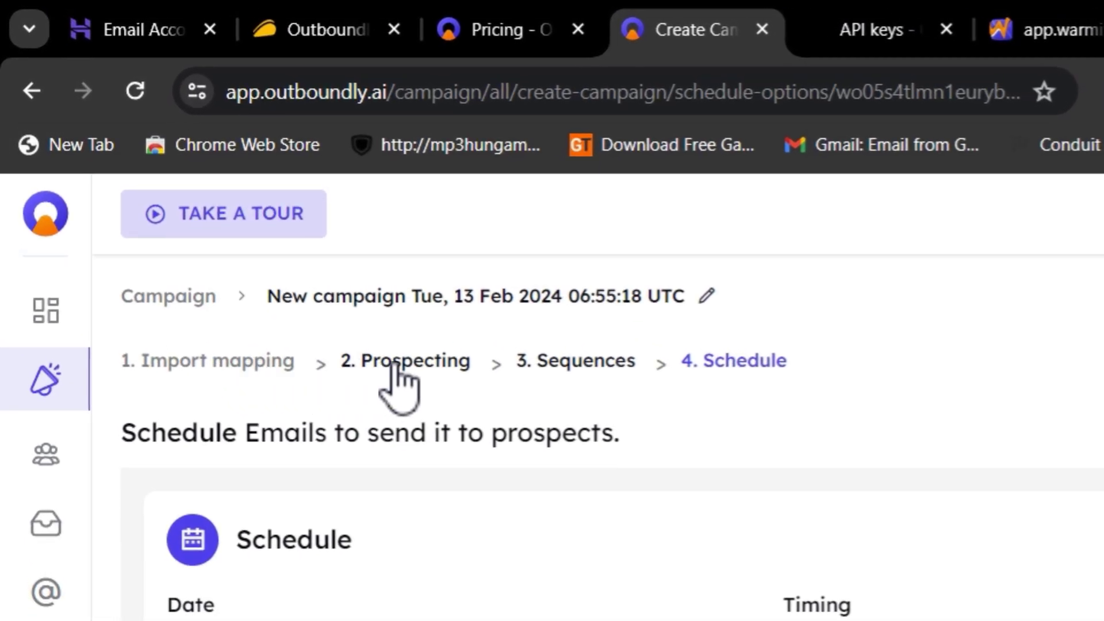
{"action": "left_click", "coordinate": [46, 314]}
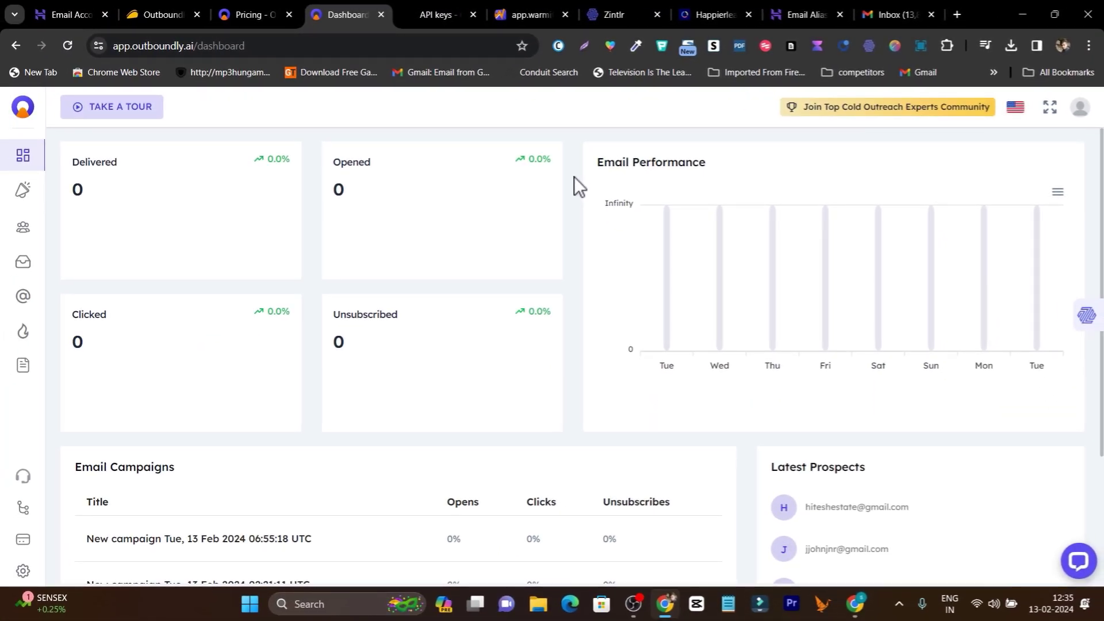
{"action": "scroll", "coordinate": [574, 184], "scroll_direction": "down", "scroll_amount": 3}
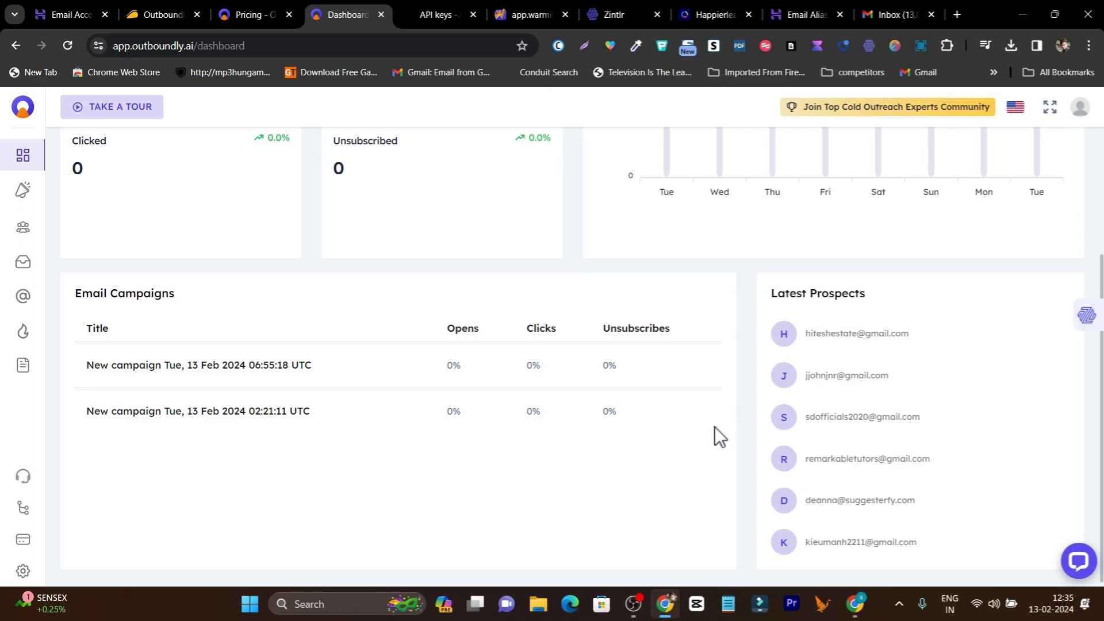
{"action": "scroll", "coordinate": [716, 428], "scroll_direction": "up", "scroll_amount": 3}
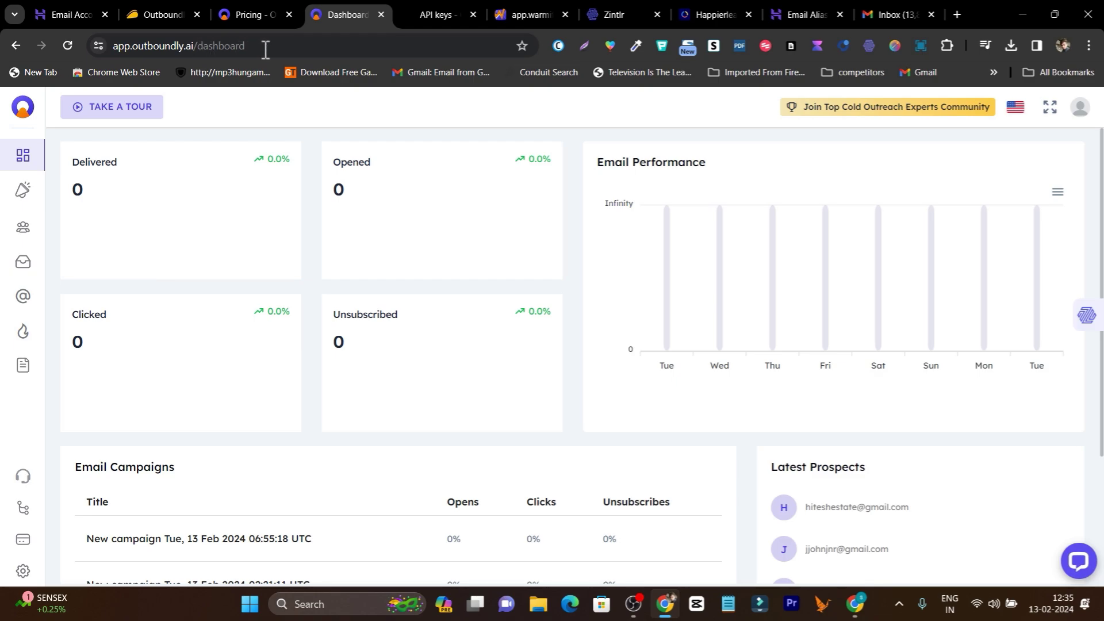
Switch to the AppSumo product page for Outboundly.ai and look through its overview and lifetime deal offer
{"action": "left_click", "coordinate": [160, 26]}
{"action": "scroll", "coordinate": [517, 345], "scroll_direction": "down", "scroll_amount": 3}
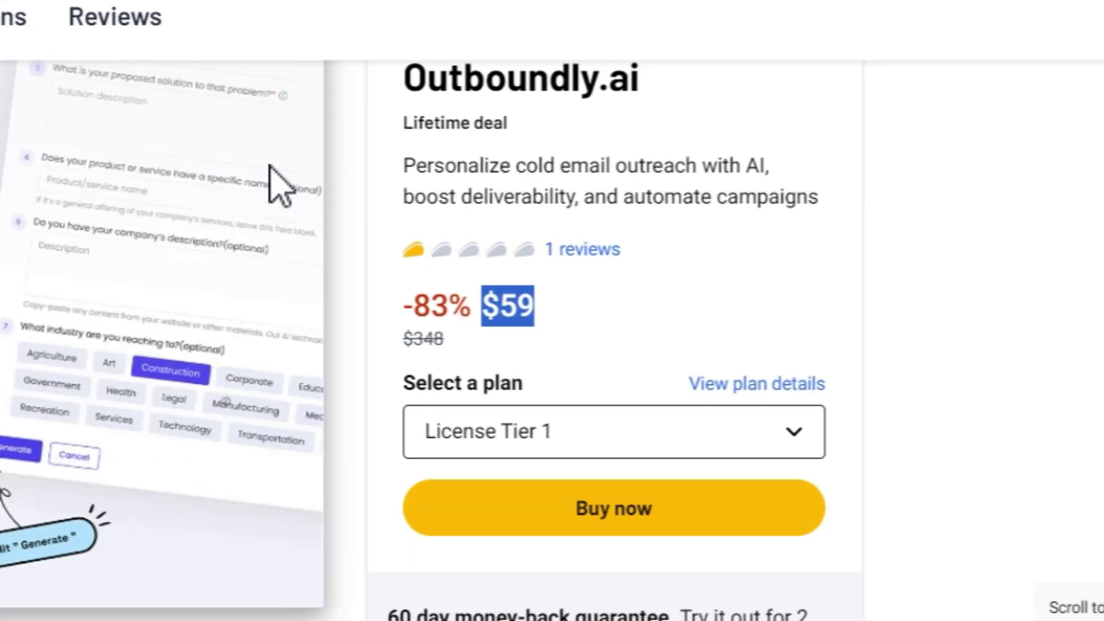
{"action": "scroll", "coordinate": [280, 184], "scroll_direction": "down", "scroll_amount": 10}
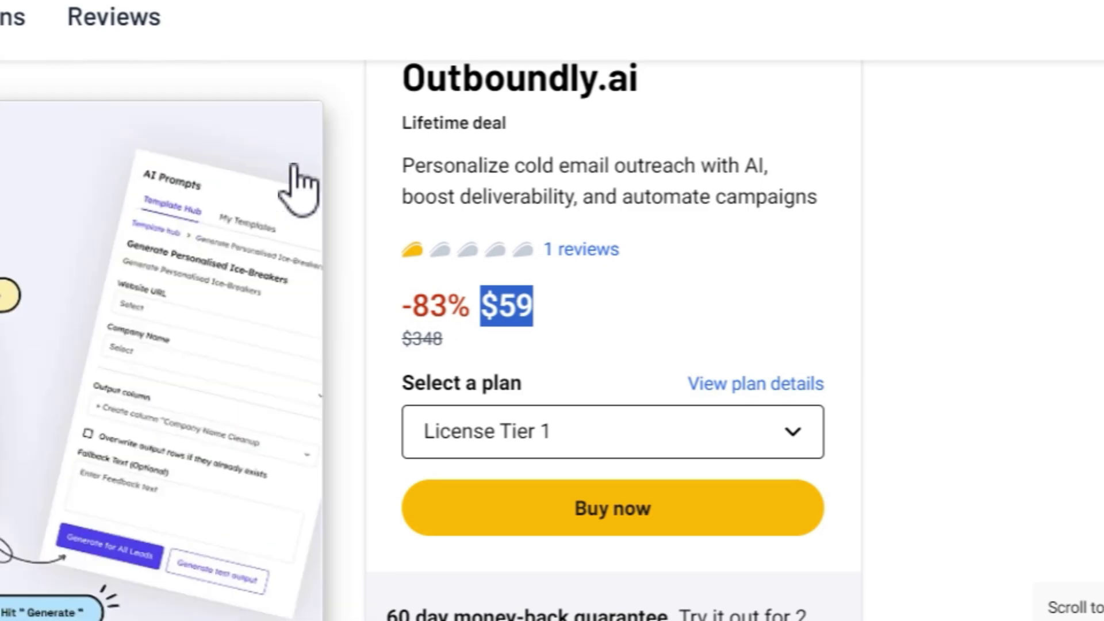
{"action": "scroll", "coordinate": [295, 184], "scroll_direction": "up", "scroll_amount": 5}
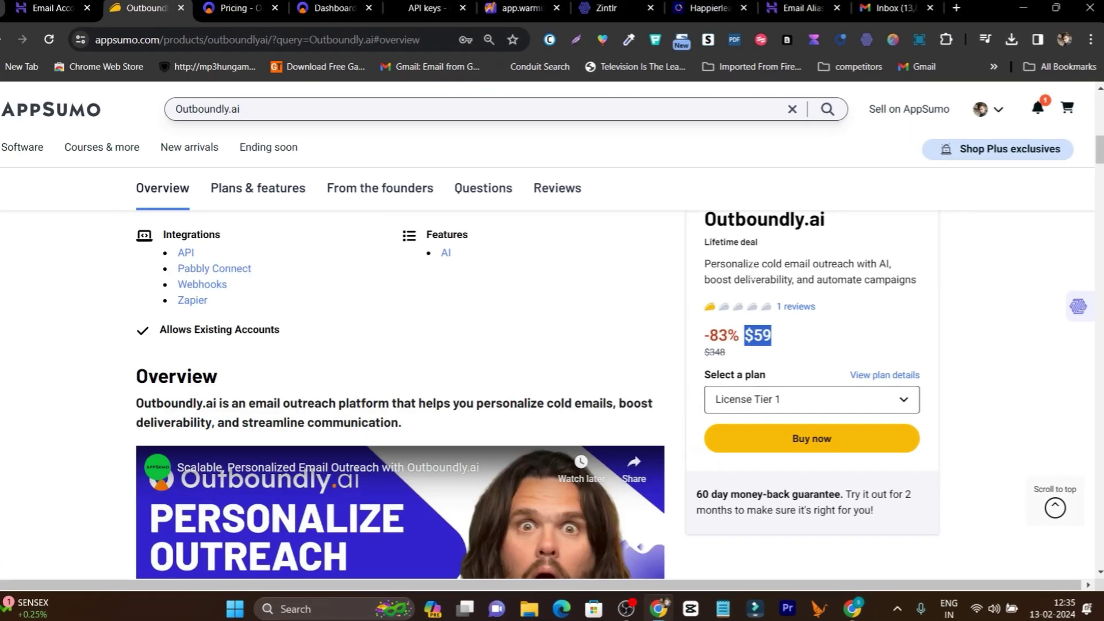
{"action": "scroll", "coordinate": [594, 227], "scroll_direction": "up", "scroll_amount": 10}
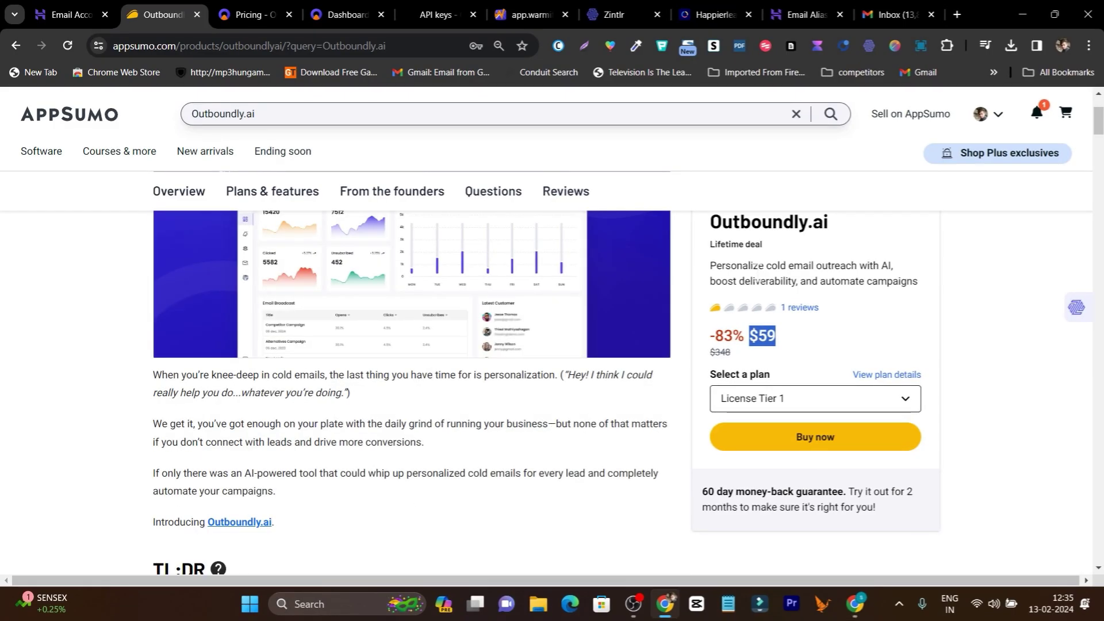